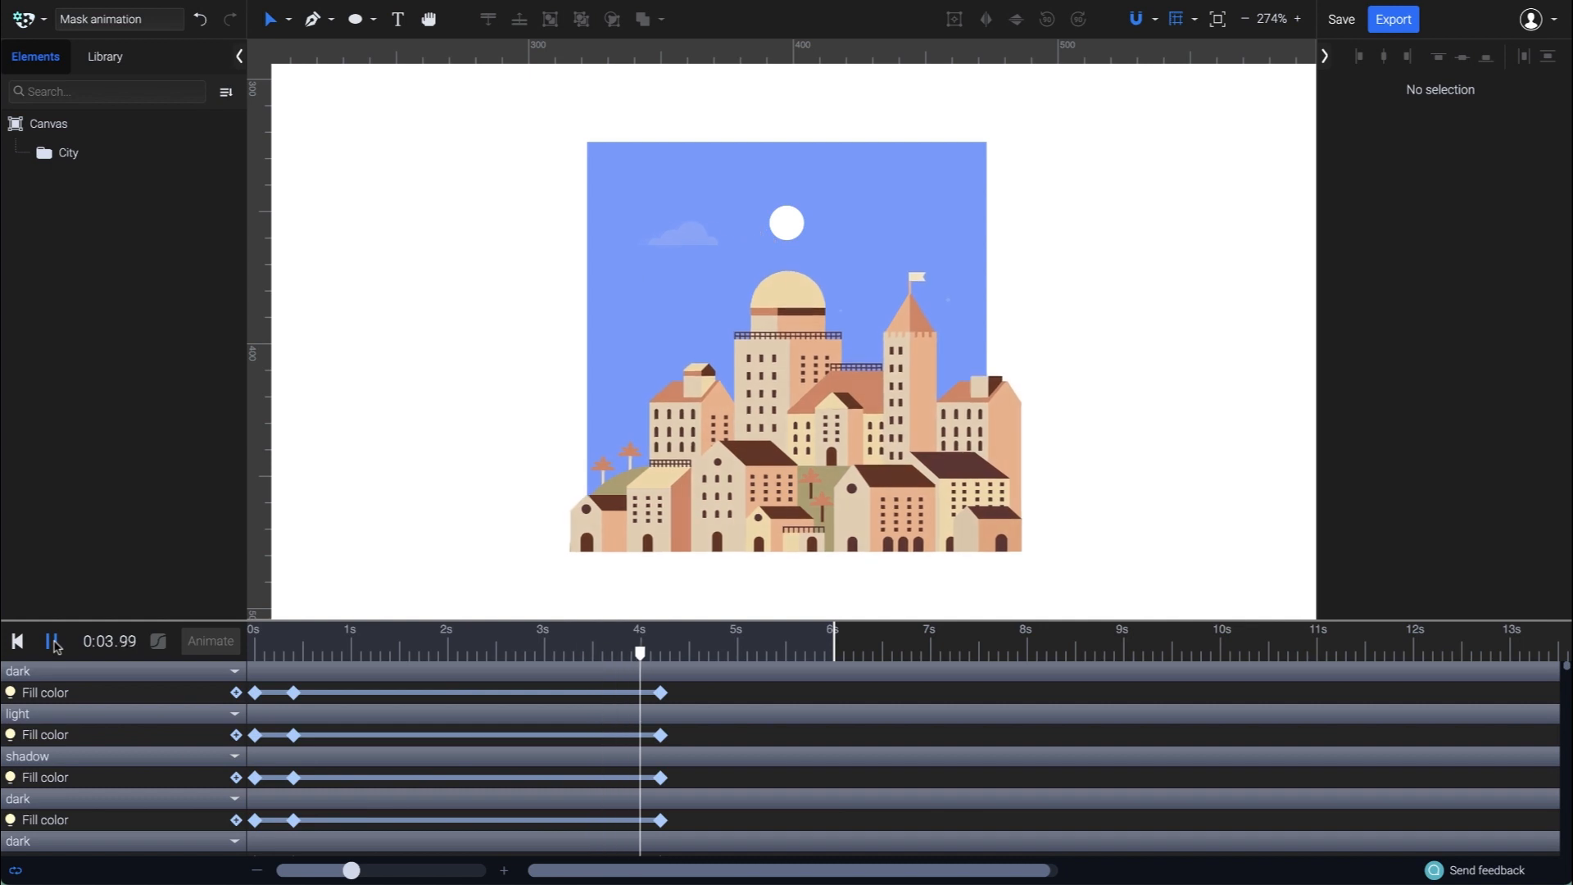
- Stop the preview with the playhead back at 0 s and lock the City group
left_click(53, 641)
left_click(262, 653)
left_click_drag(262, 653, 254, 653)
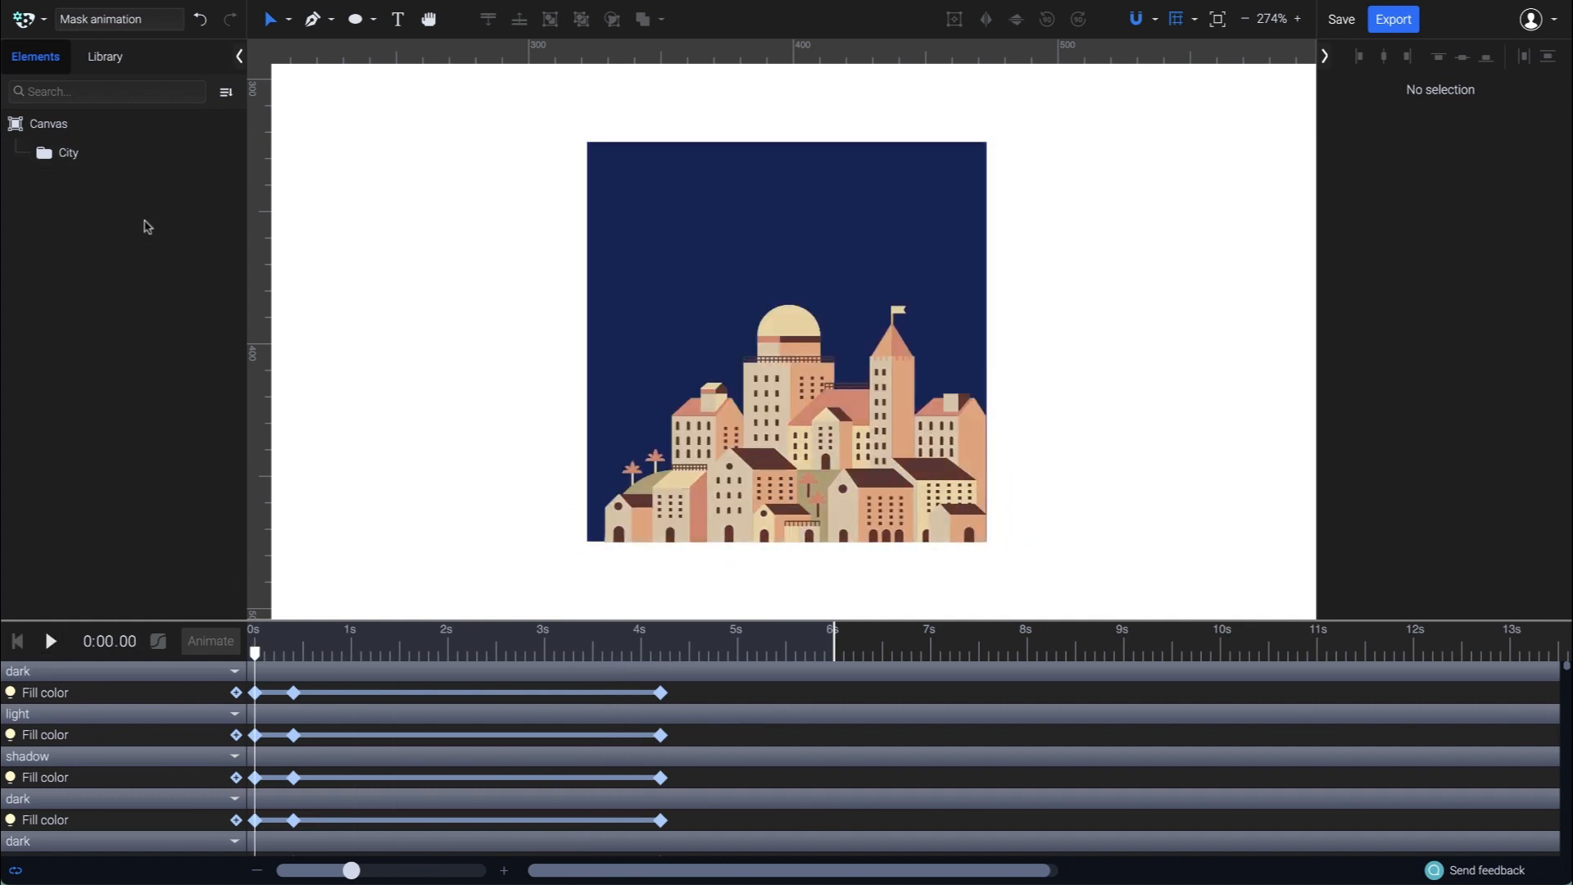
left_click(136, 159)
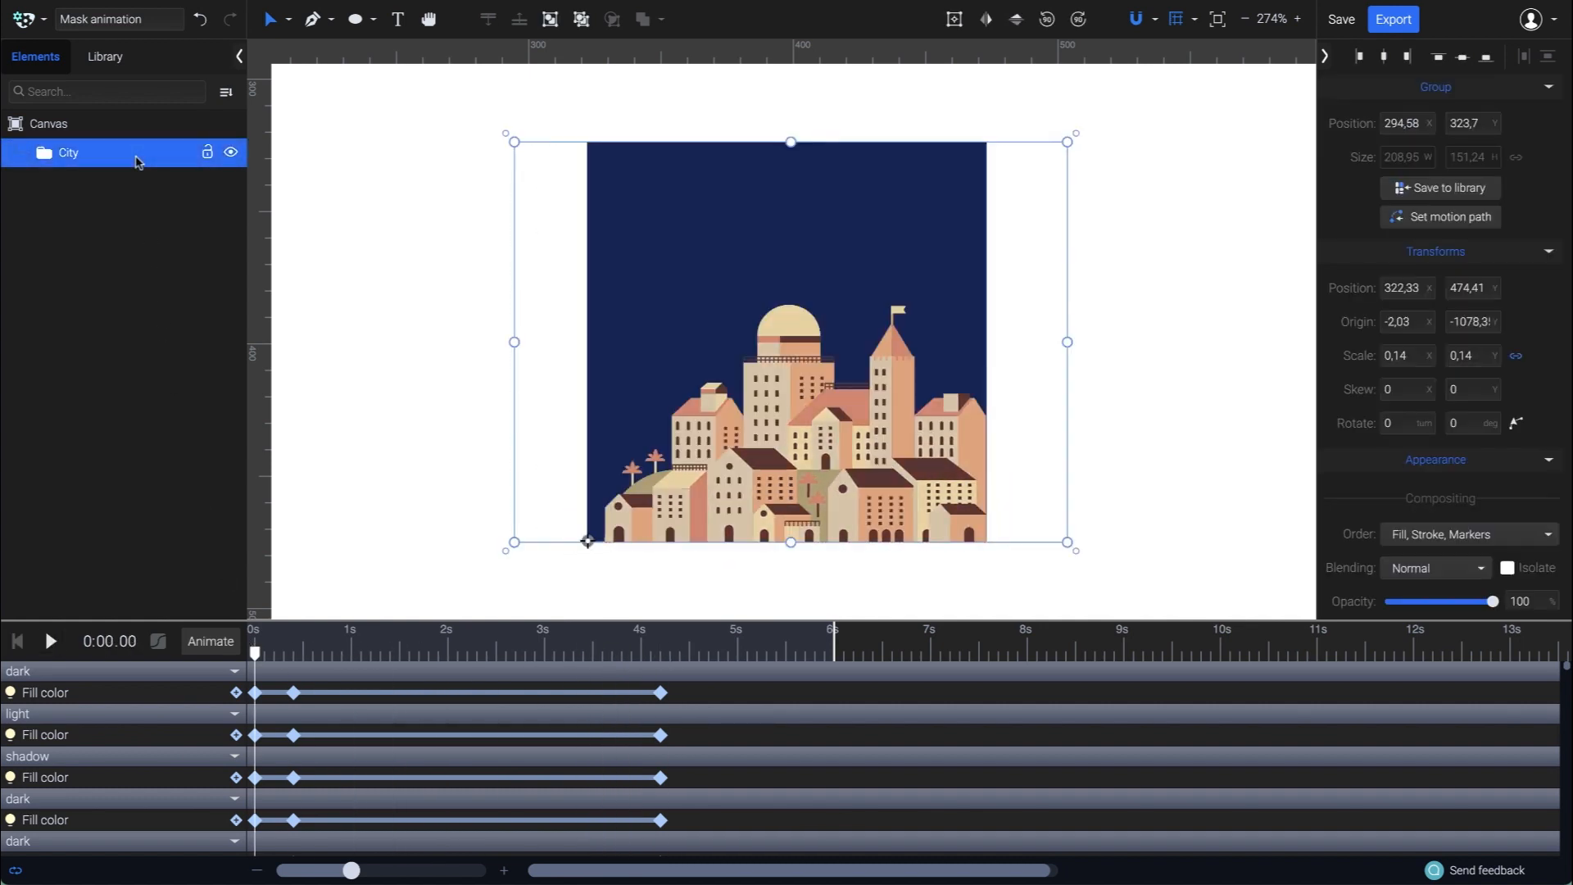
left_click(207, 153)
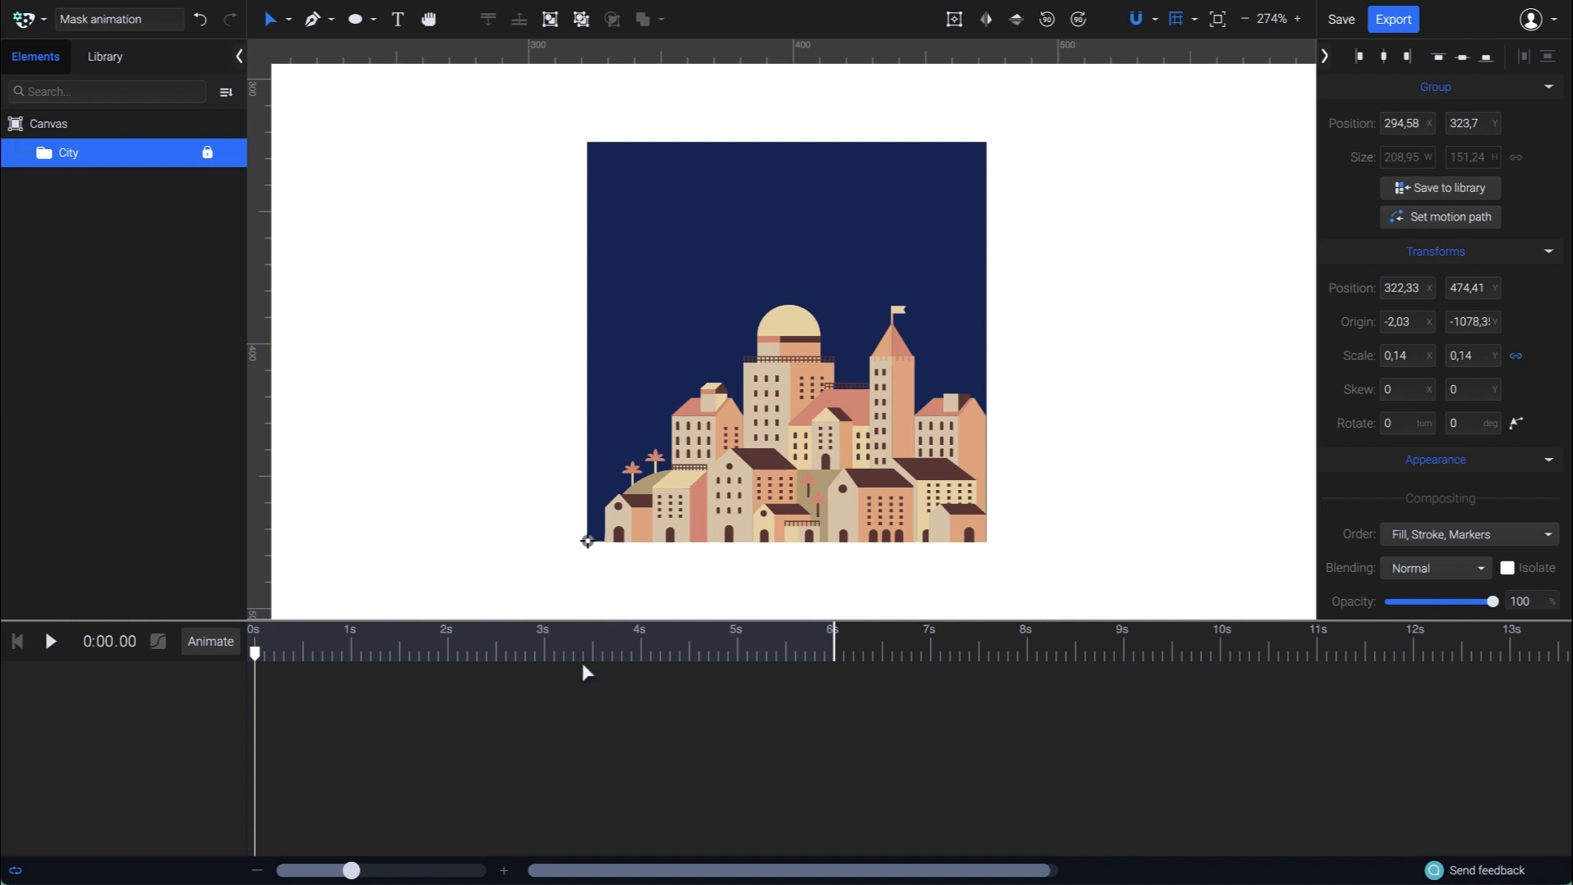
- Draw a circle about 82 px in diameter centred on the city artwork, at about 400, 400
left_click(353, 23)
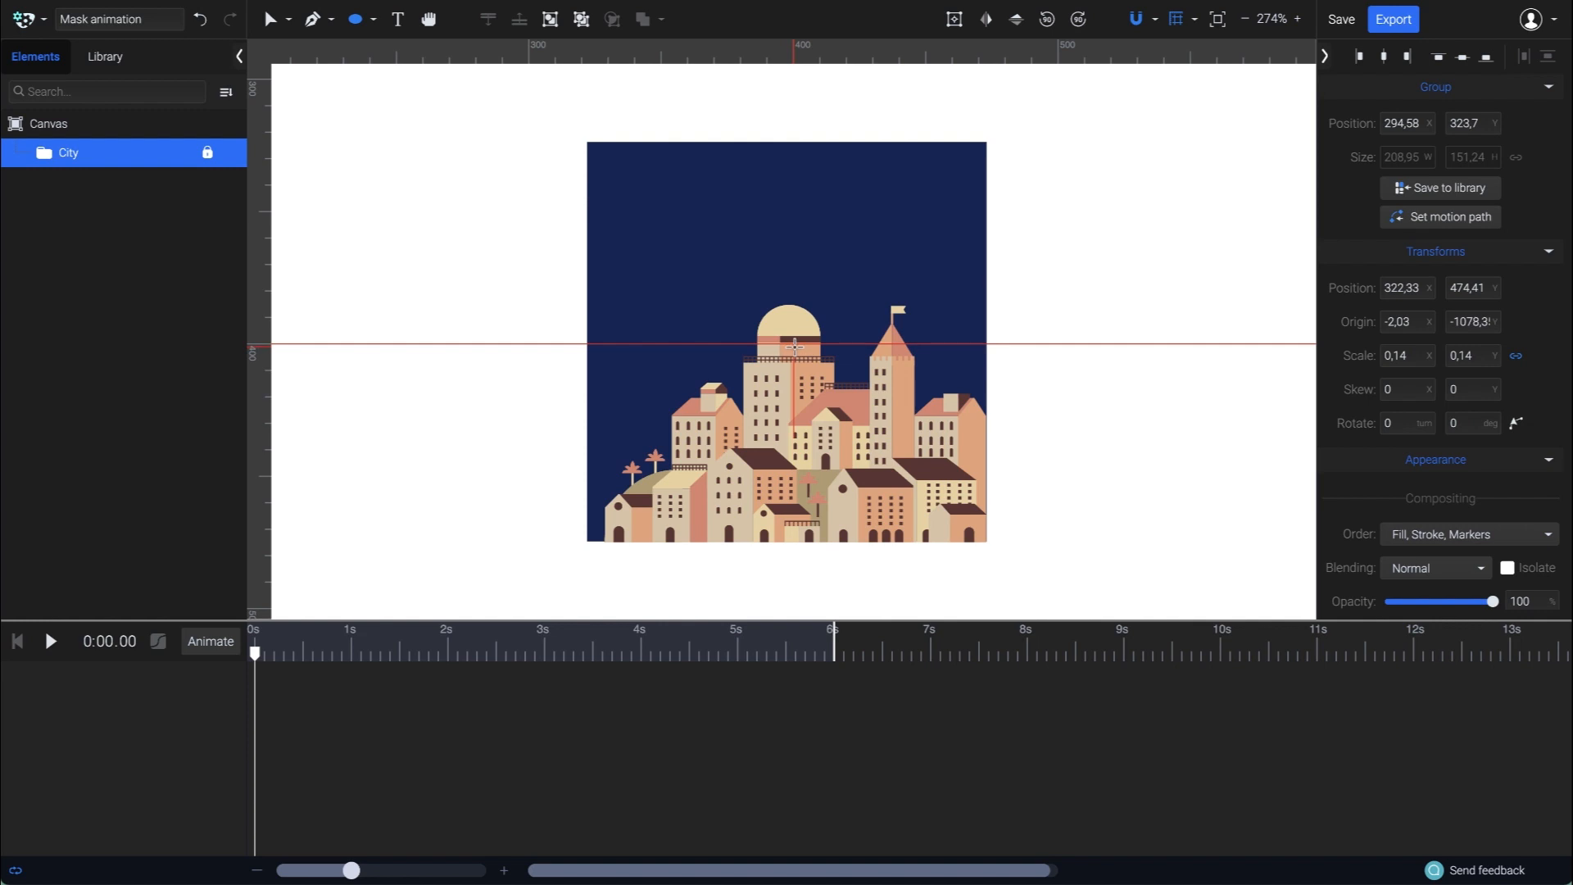
left_click_drag(794, 346, 876, 478)
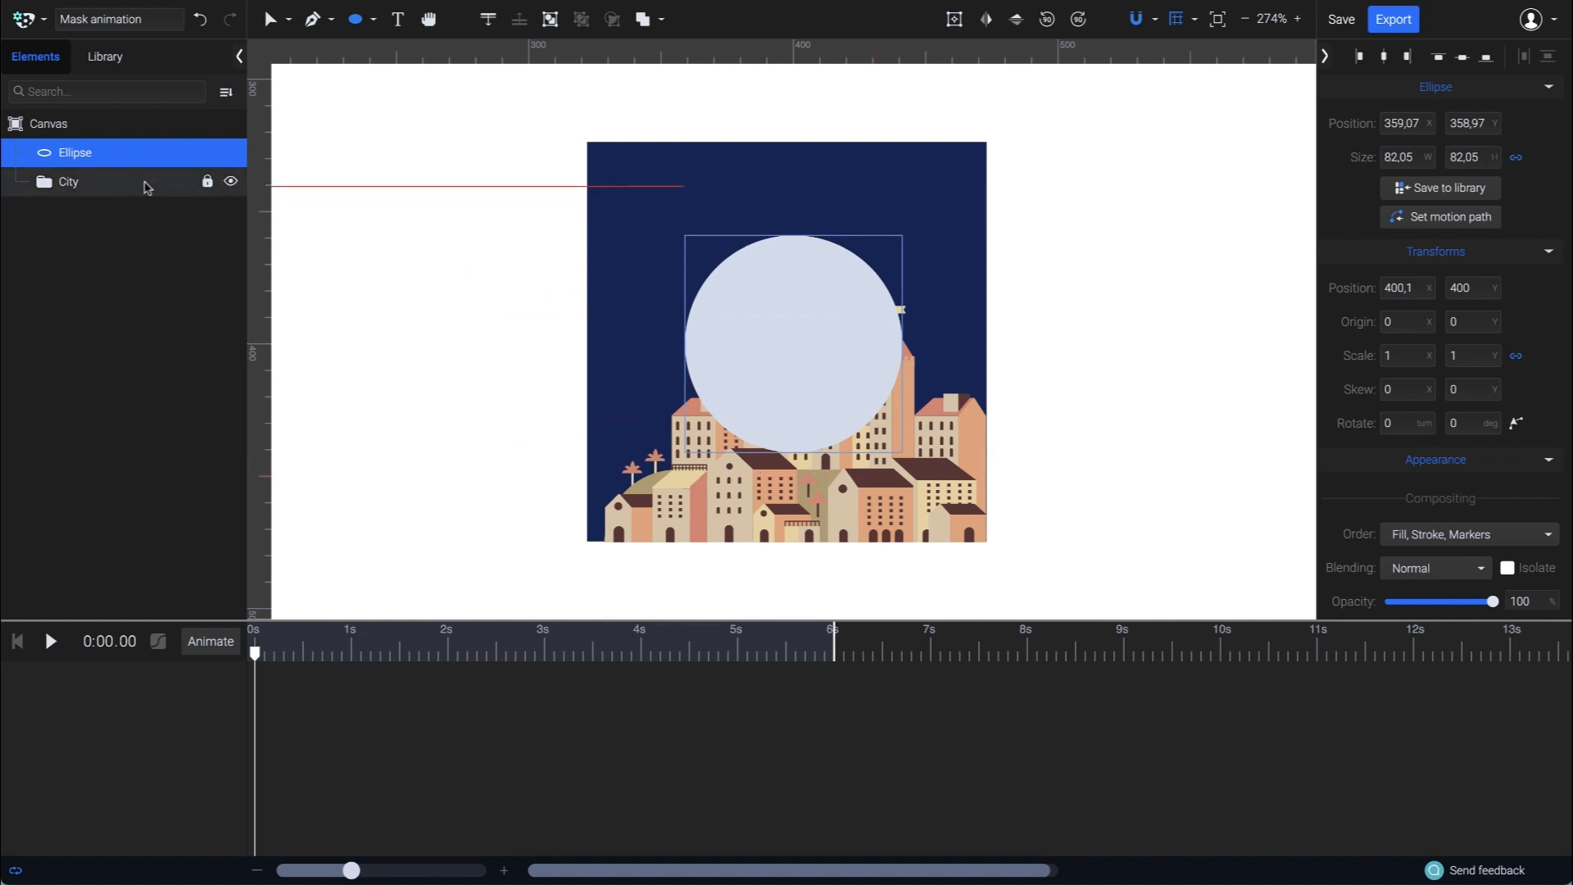
- Create a mask from the ellipse and the City group, and set the mask type to Alpha
left_click(146, 187, "shift")
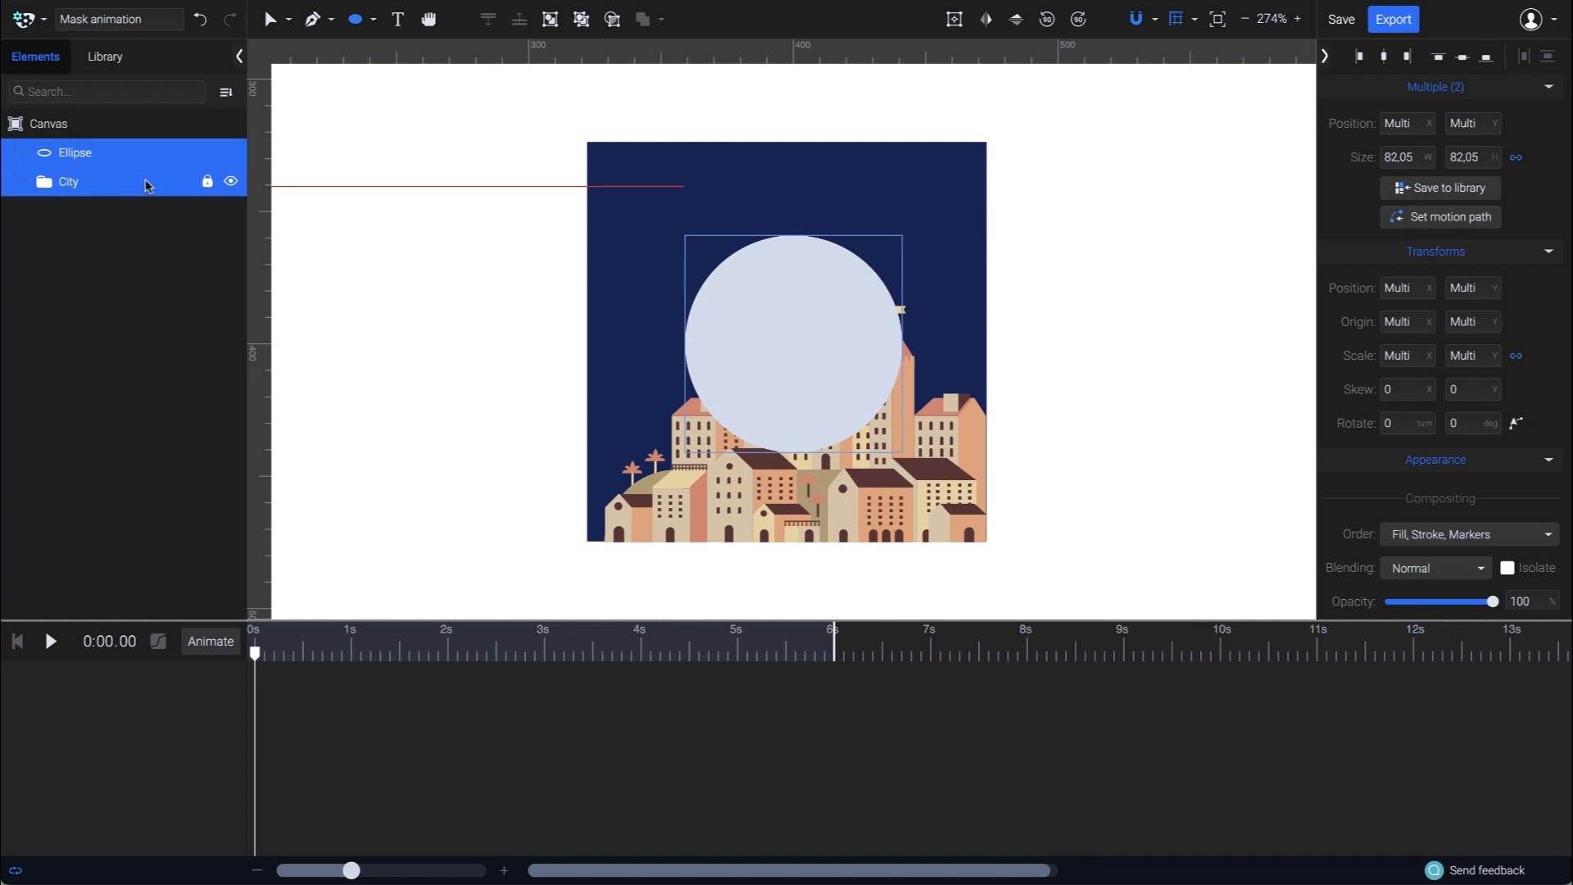
right_click(146, 185)
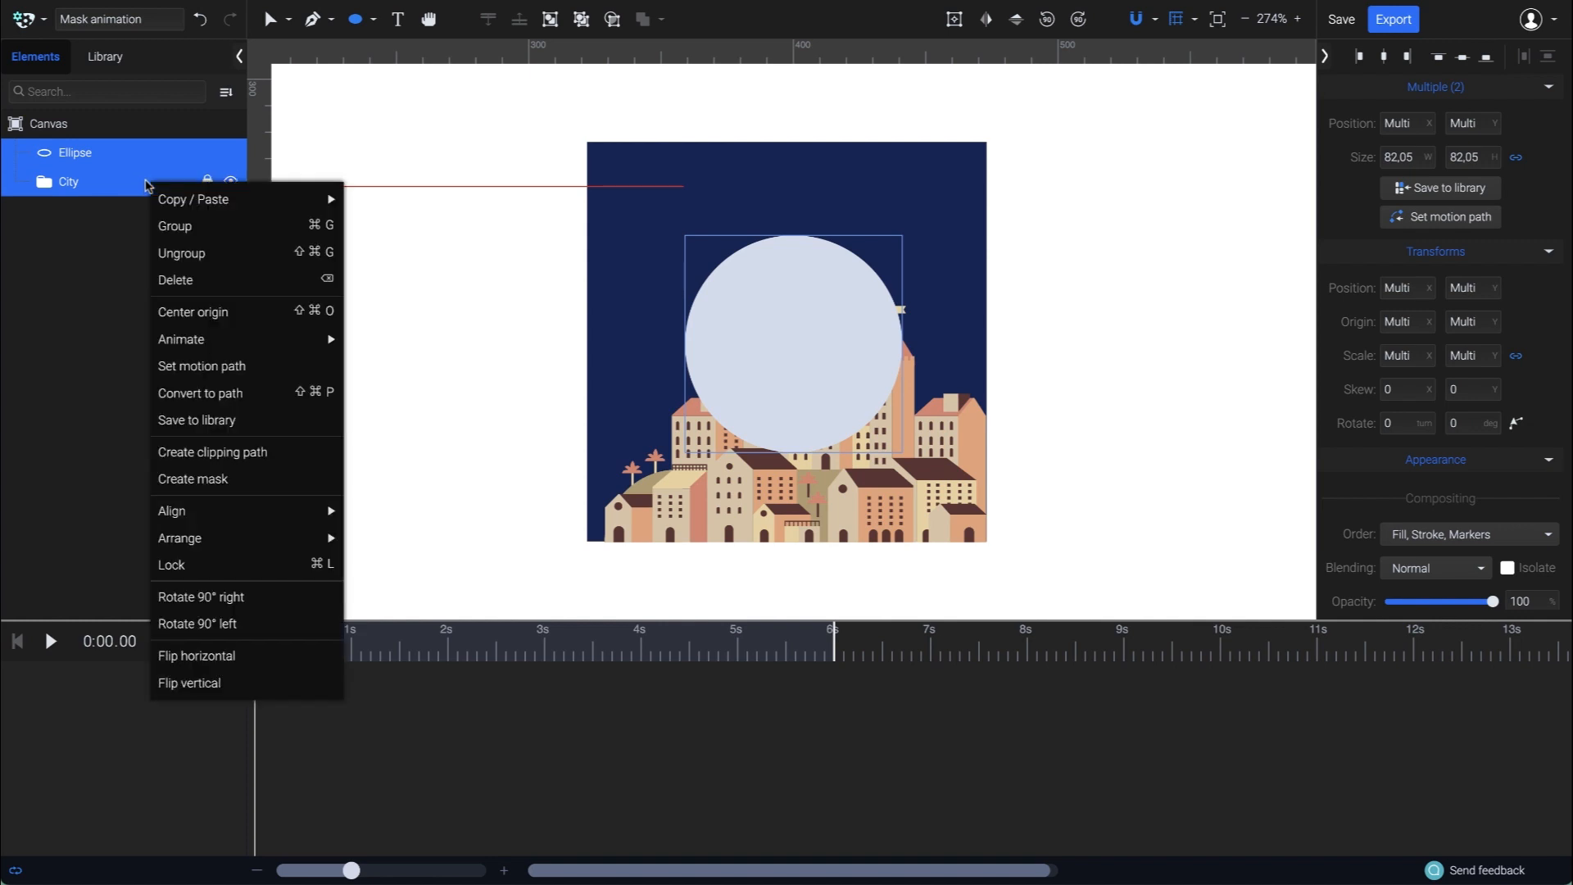
left_click(237, 479)
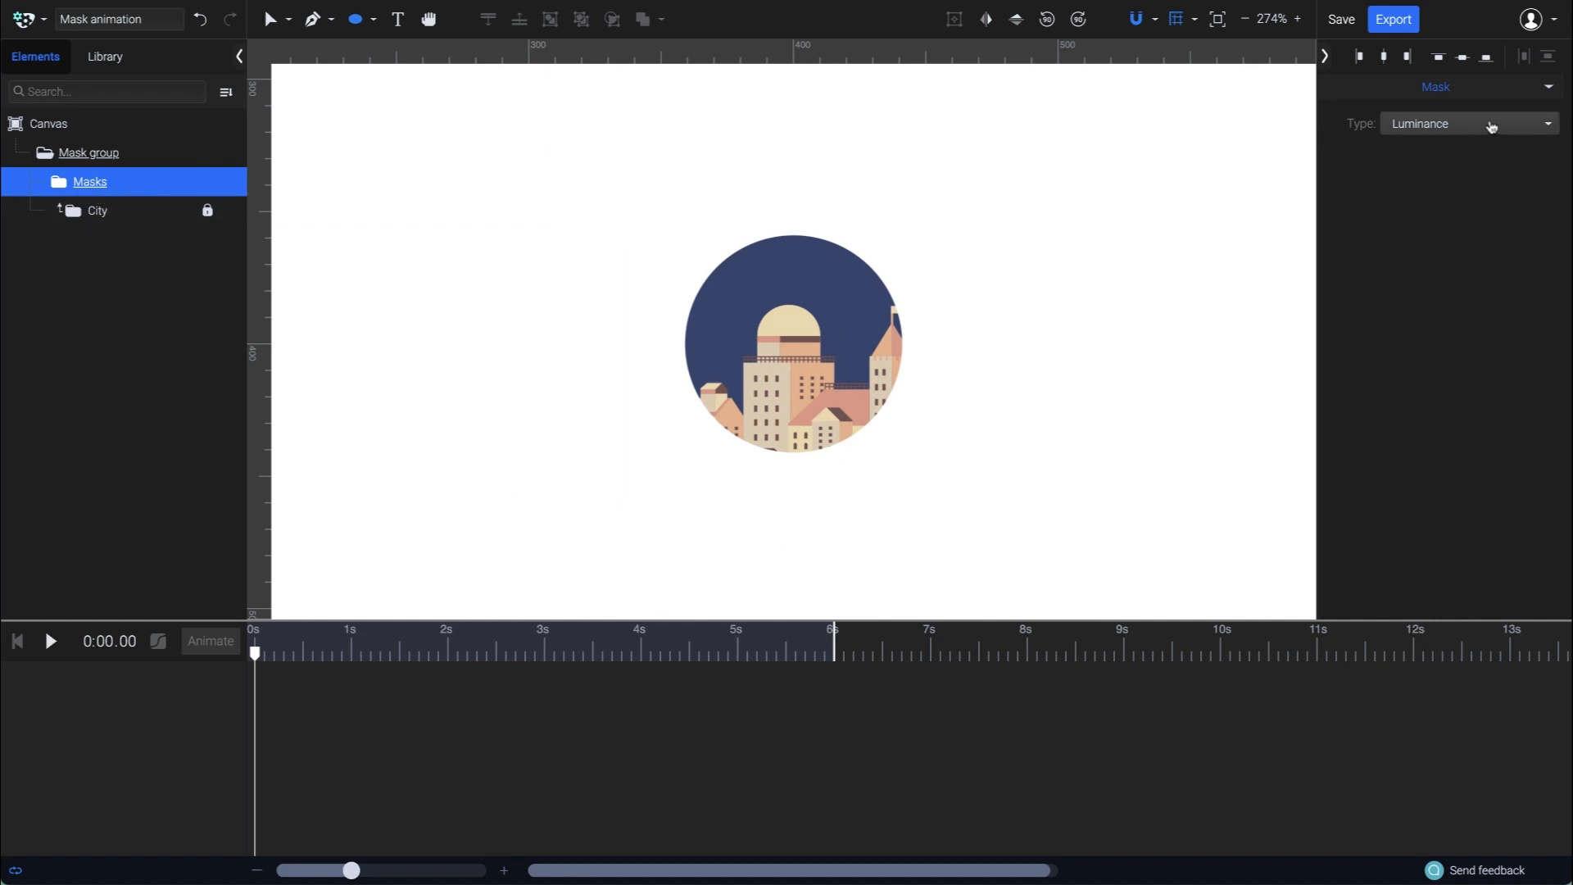
left_click(1491, 126)
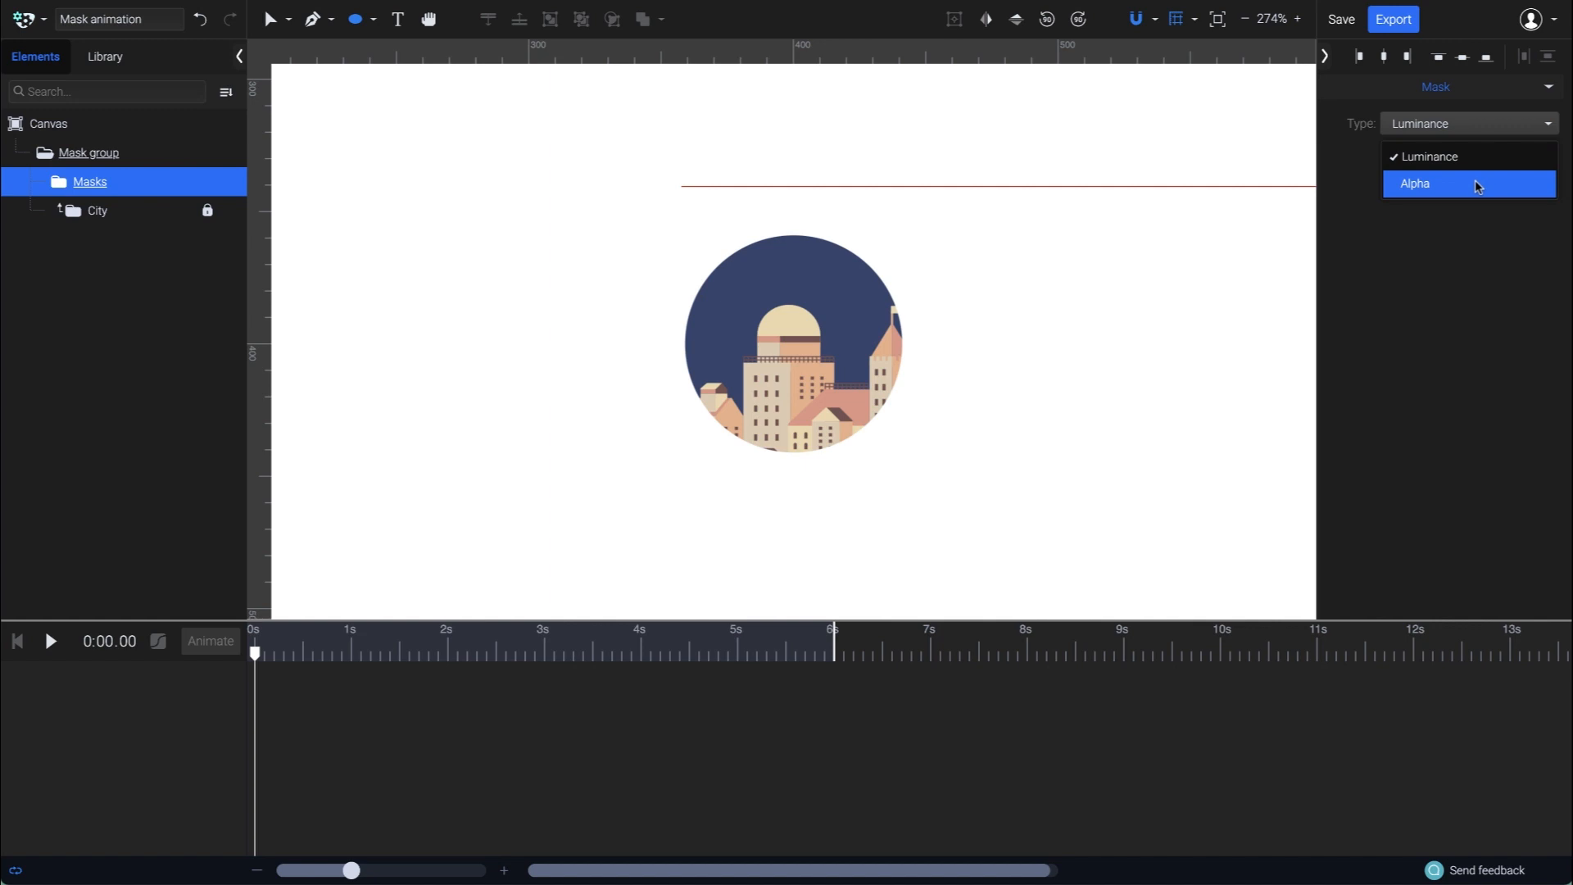
left_click(1478, 187)
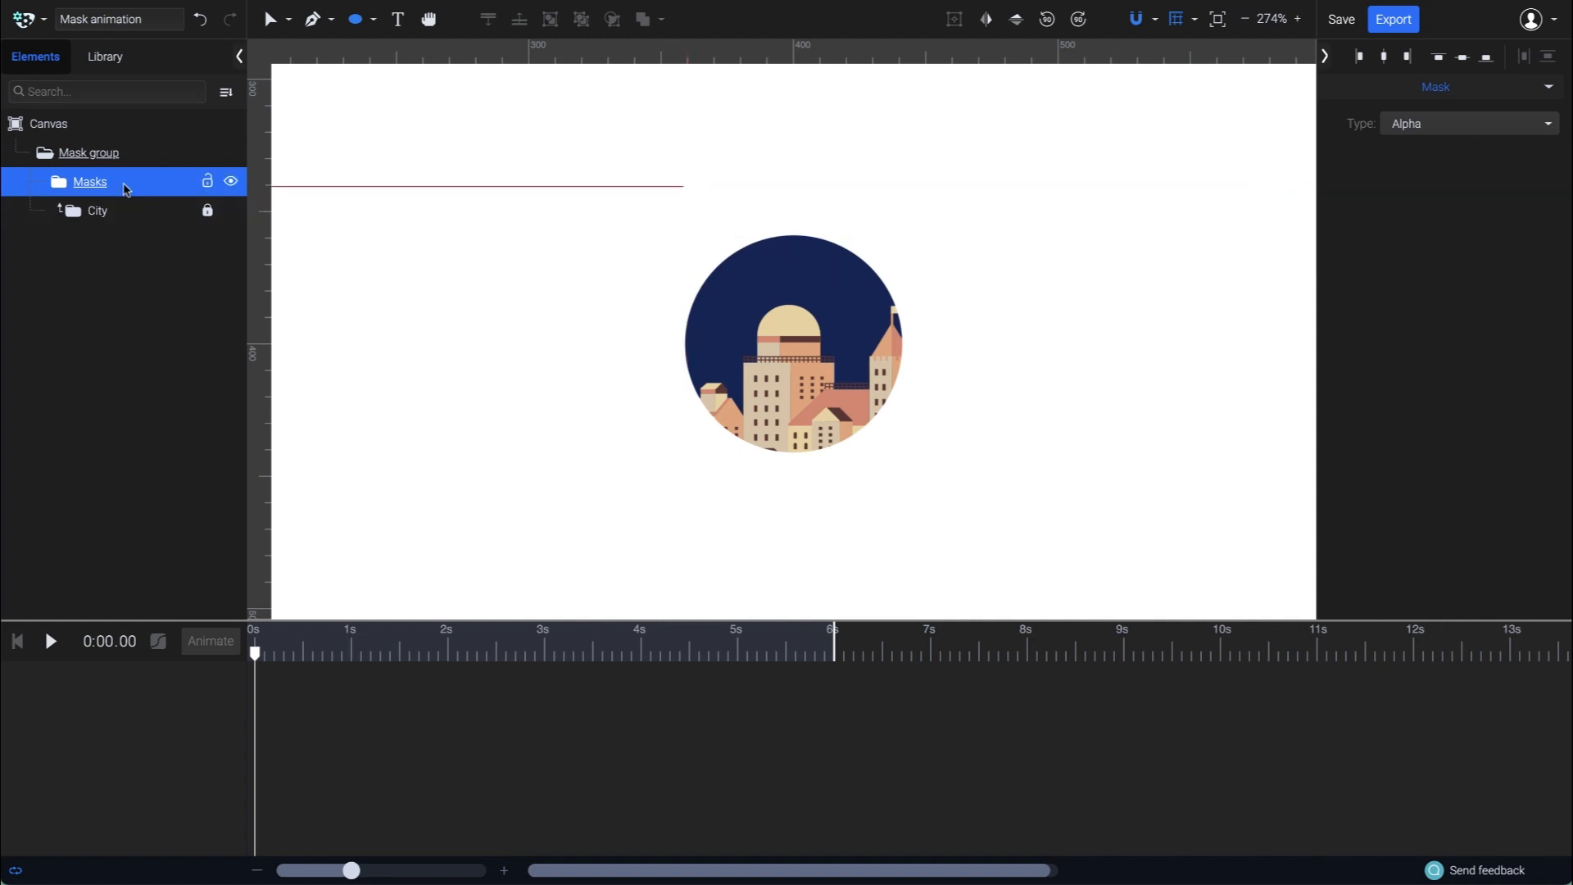
- Add a Scale animation to the ellipse inside Masks and set its scale to 0 at 0 s
left_click(63, 184)
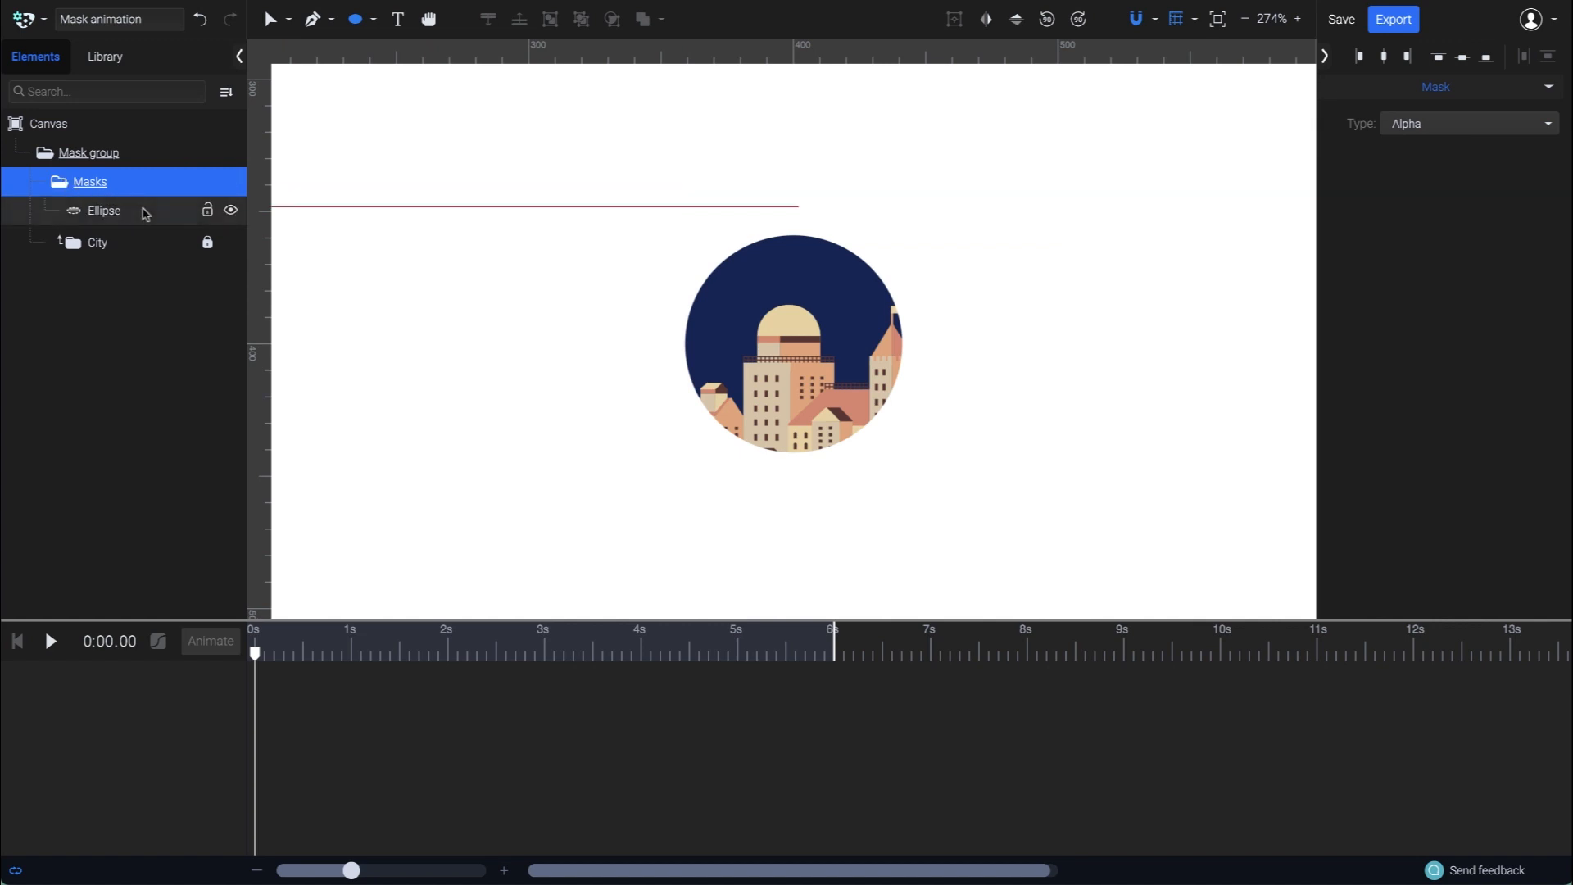
left_click(141, 213)
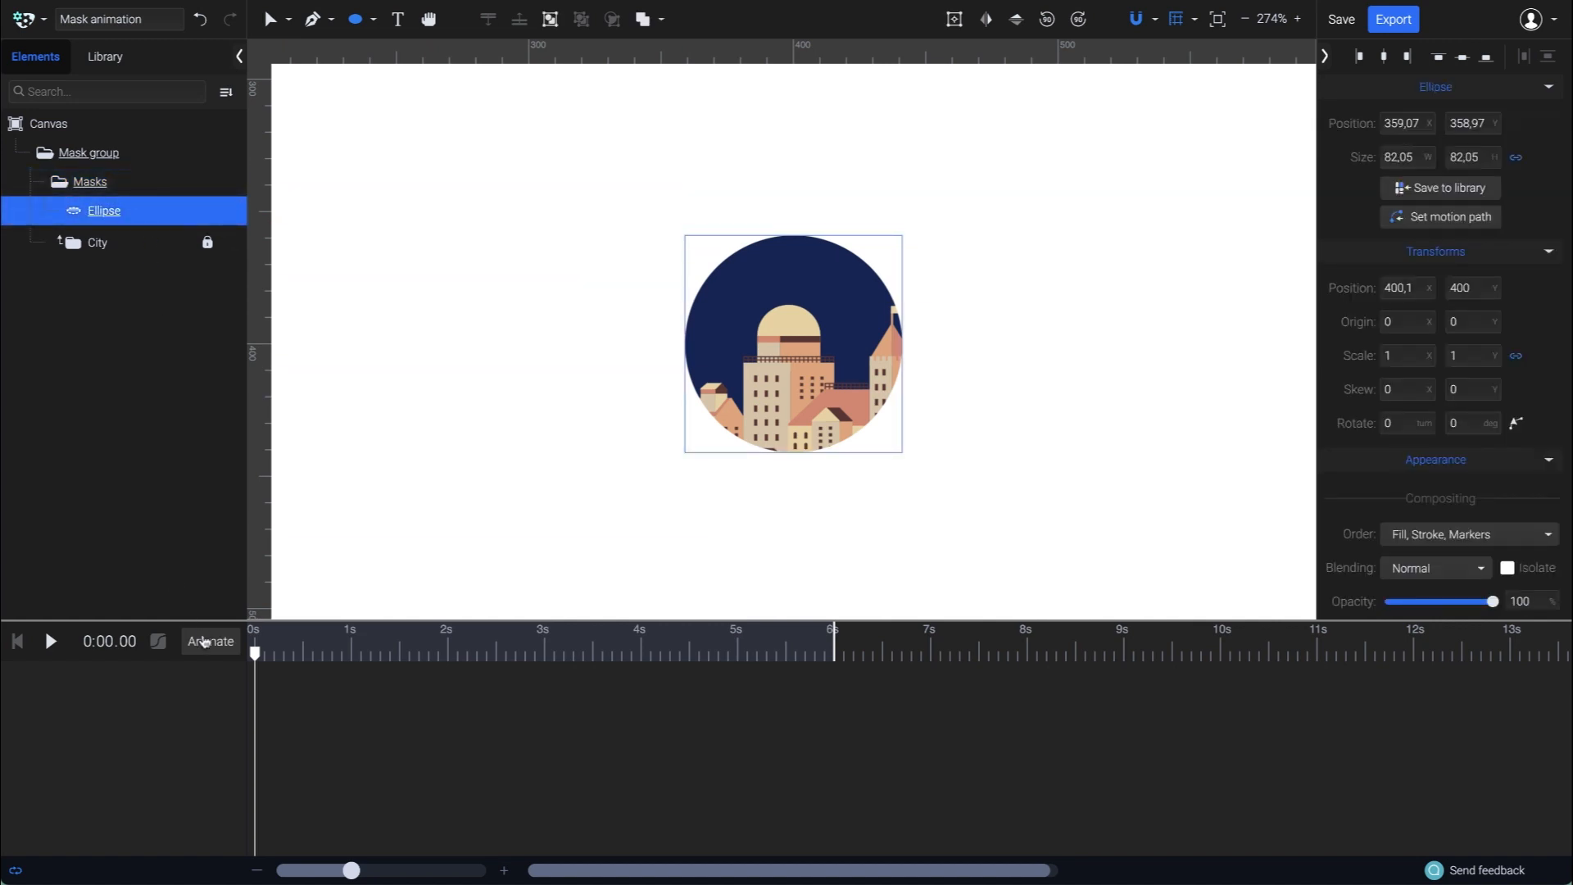
left_click(205, 642)
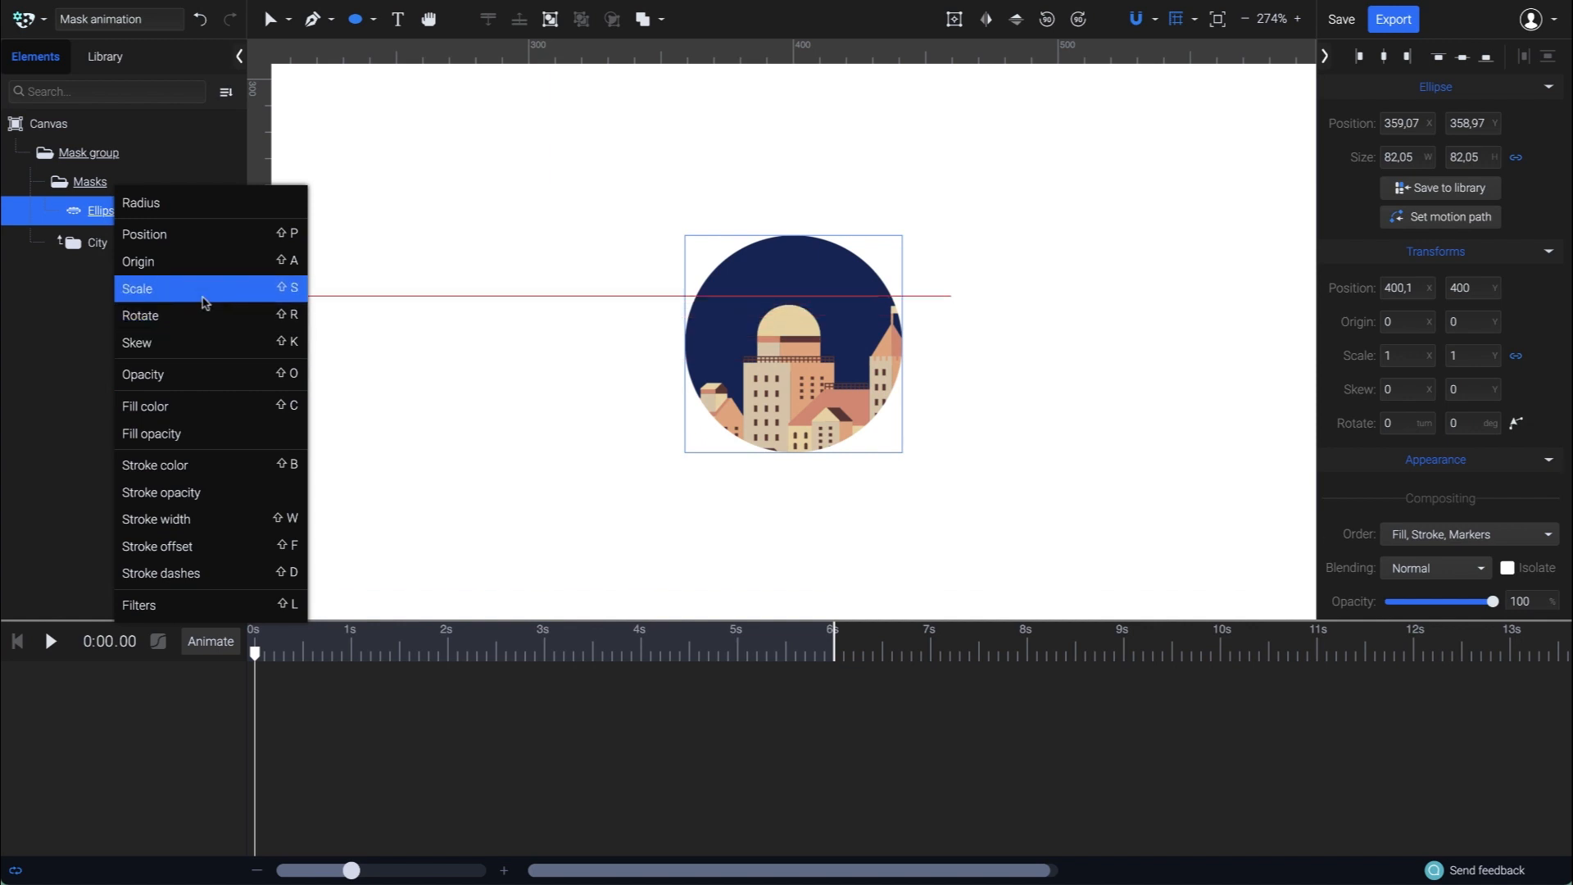
left_click(206, 298)
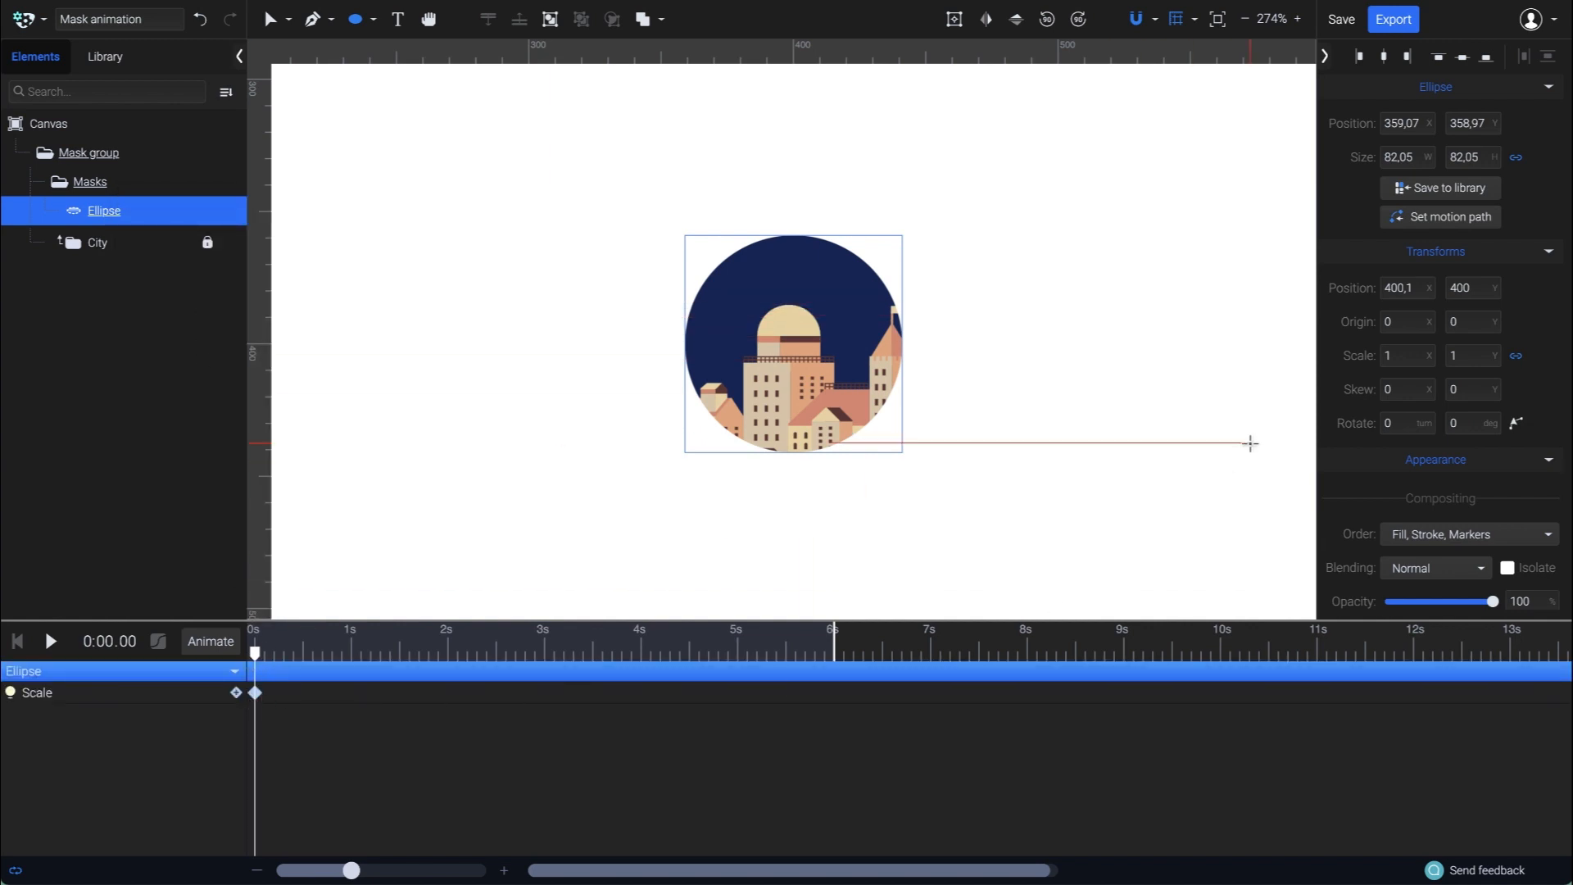
left_click(1408, 354)
key("BackSpace")
type("0")
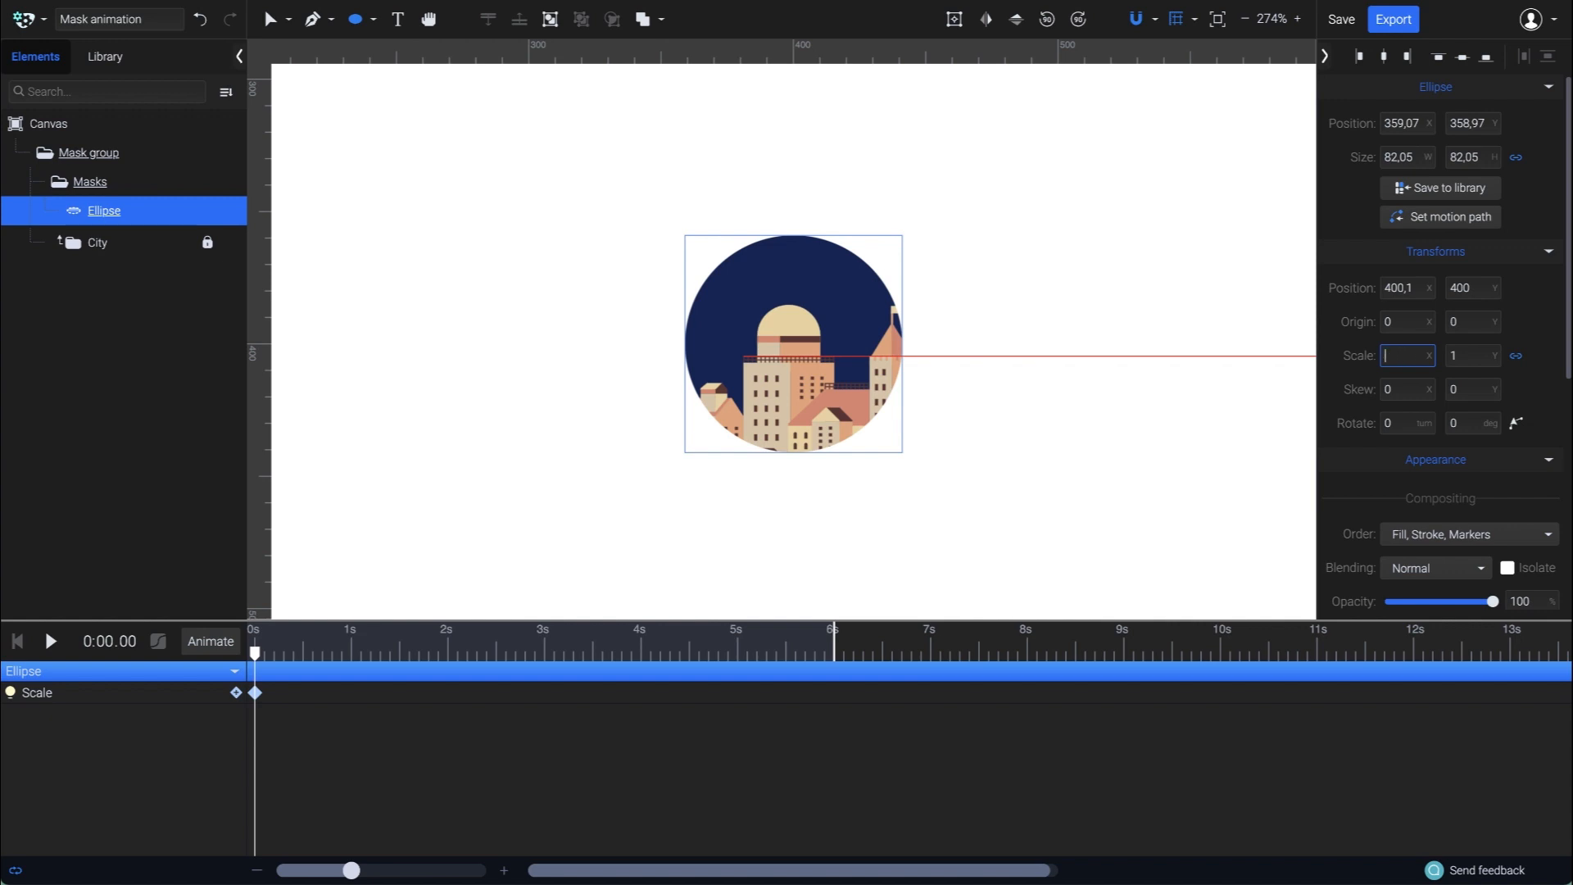
key("Return")
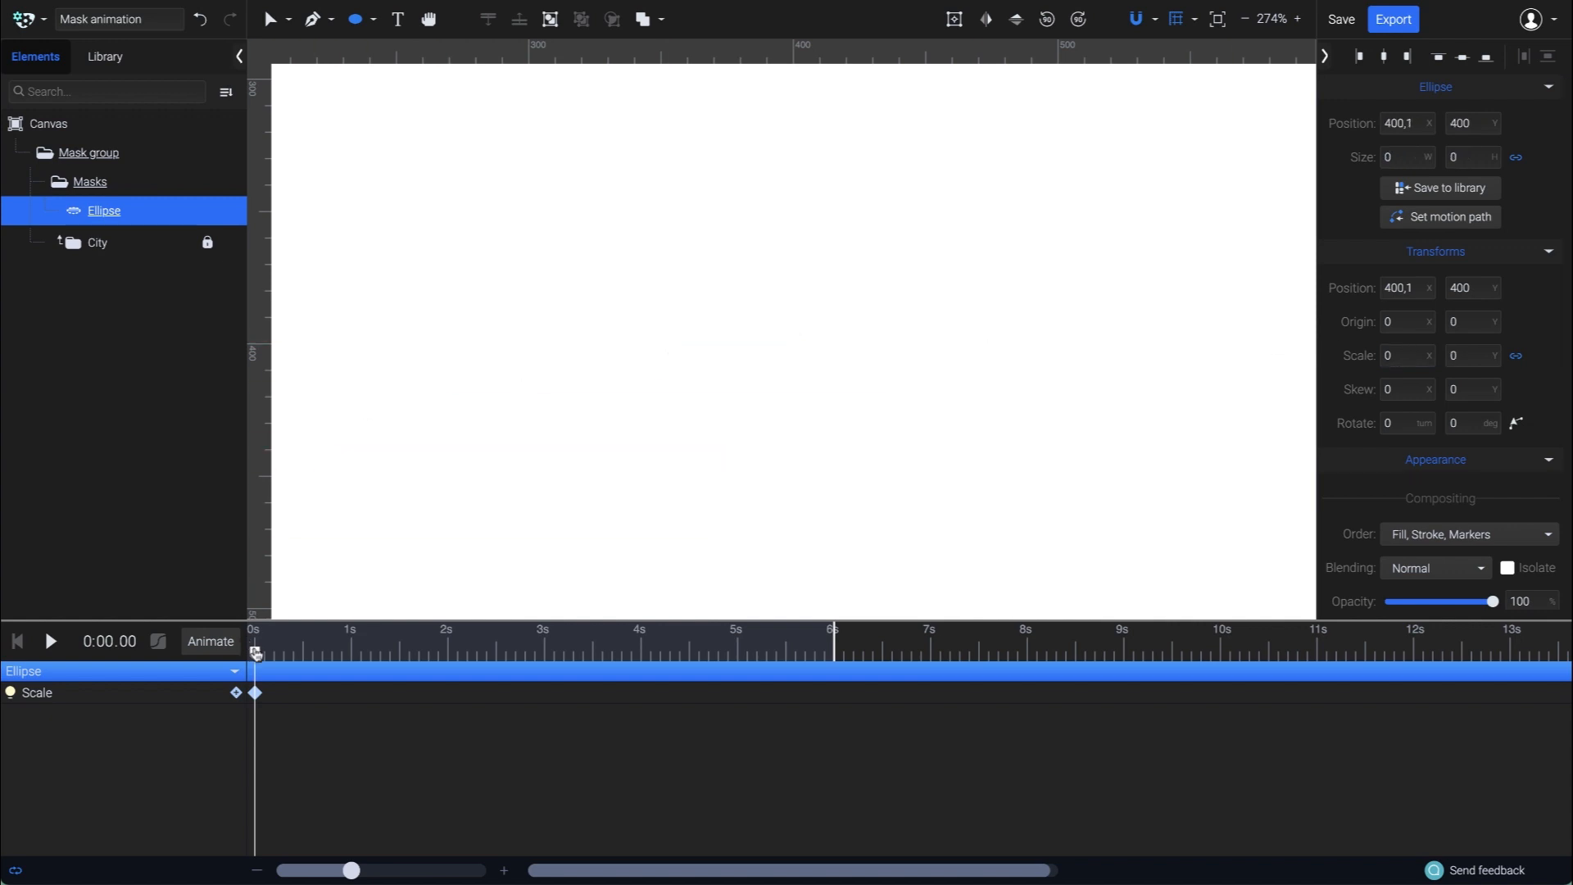
- Set the mask ellipse's scale to 1 at 0.5 s
left_click_drag(255, 653, 304, 654)
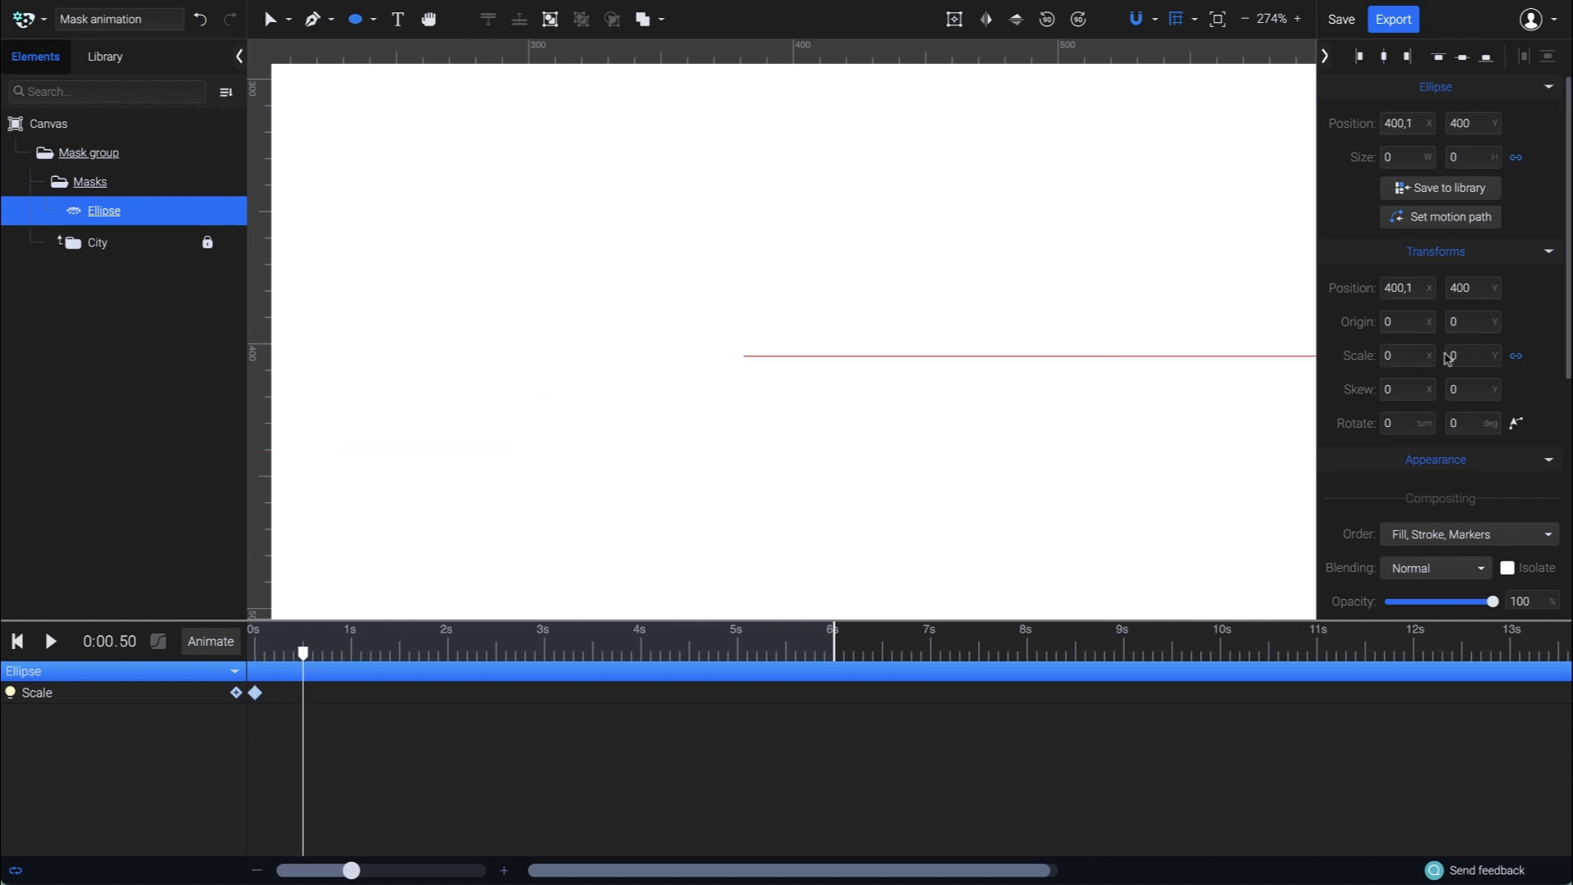
left_click(1424, 354)
key("BackSpace")
type("1")
key("Return")
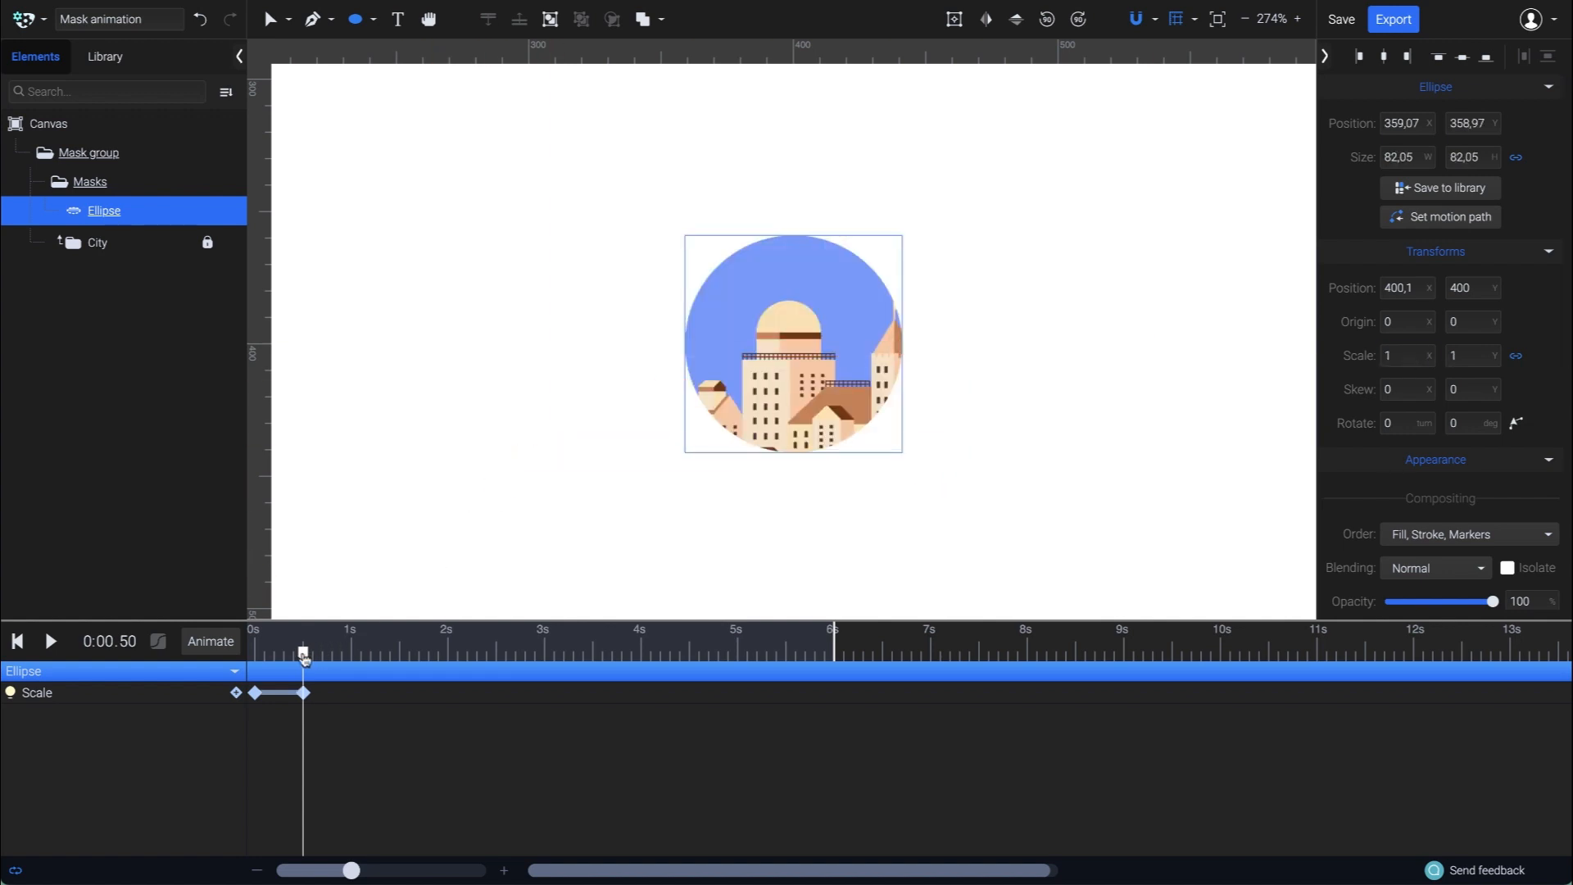
- Add a Position animation to the mask ellipse with its first keyframe at 0.8 s
left_click_drag(304, 654, 337, 656)
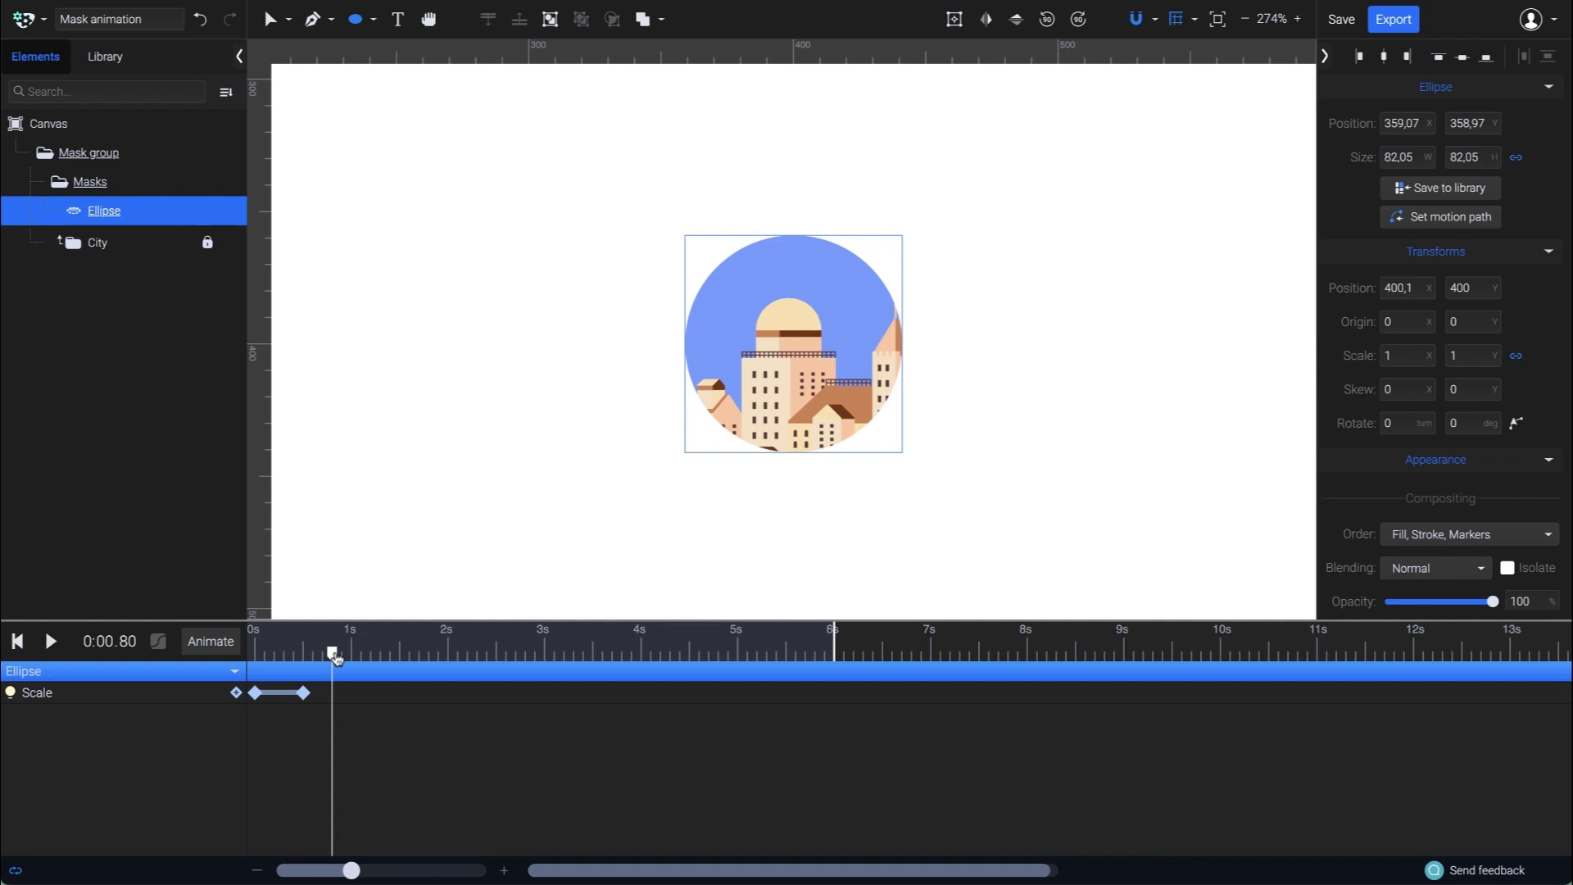
left_click(213, 644)
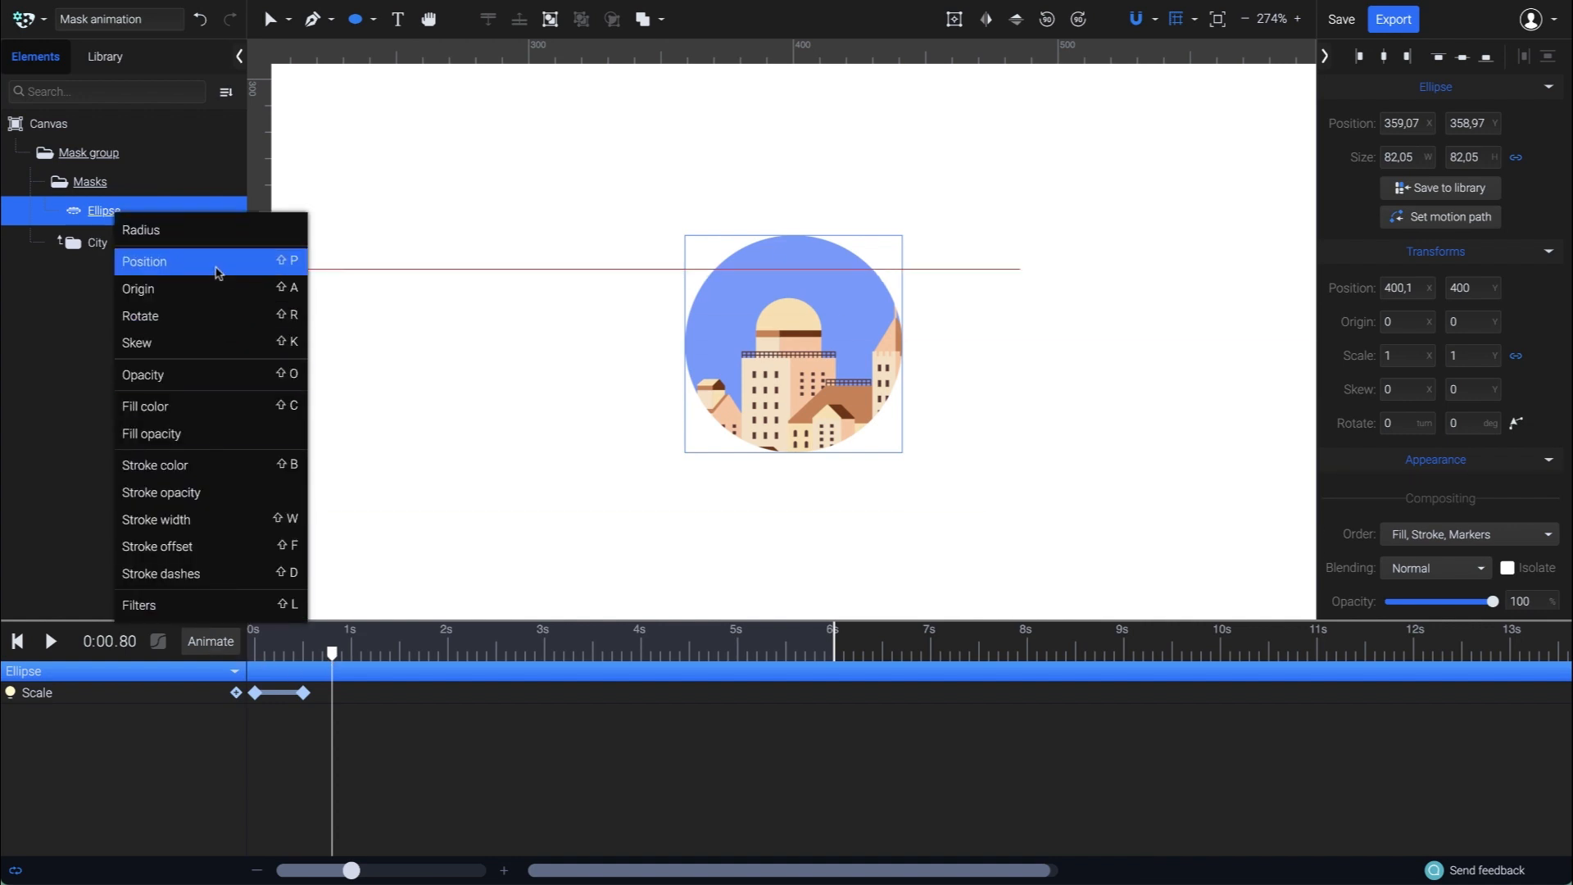
left_click(218, 270)
- At 1.3 s, move the mask ellipse 30 px up to Y position 370
left_click_drag(332, 654, 382, 660)
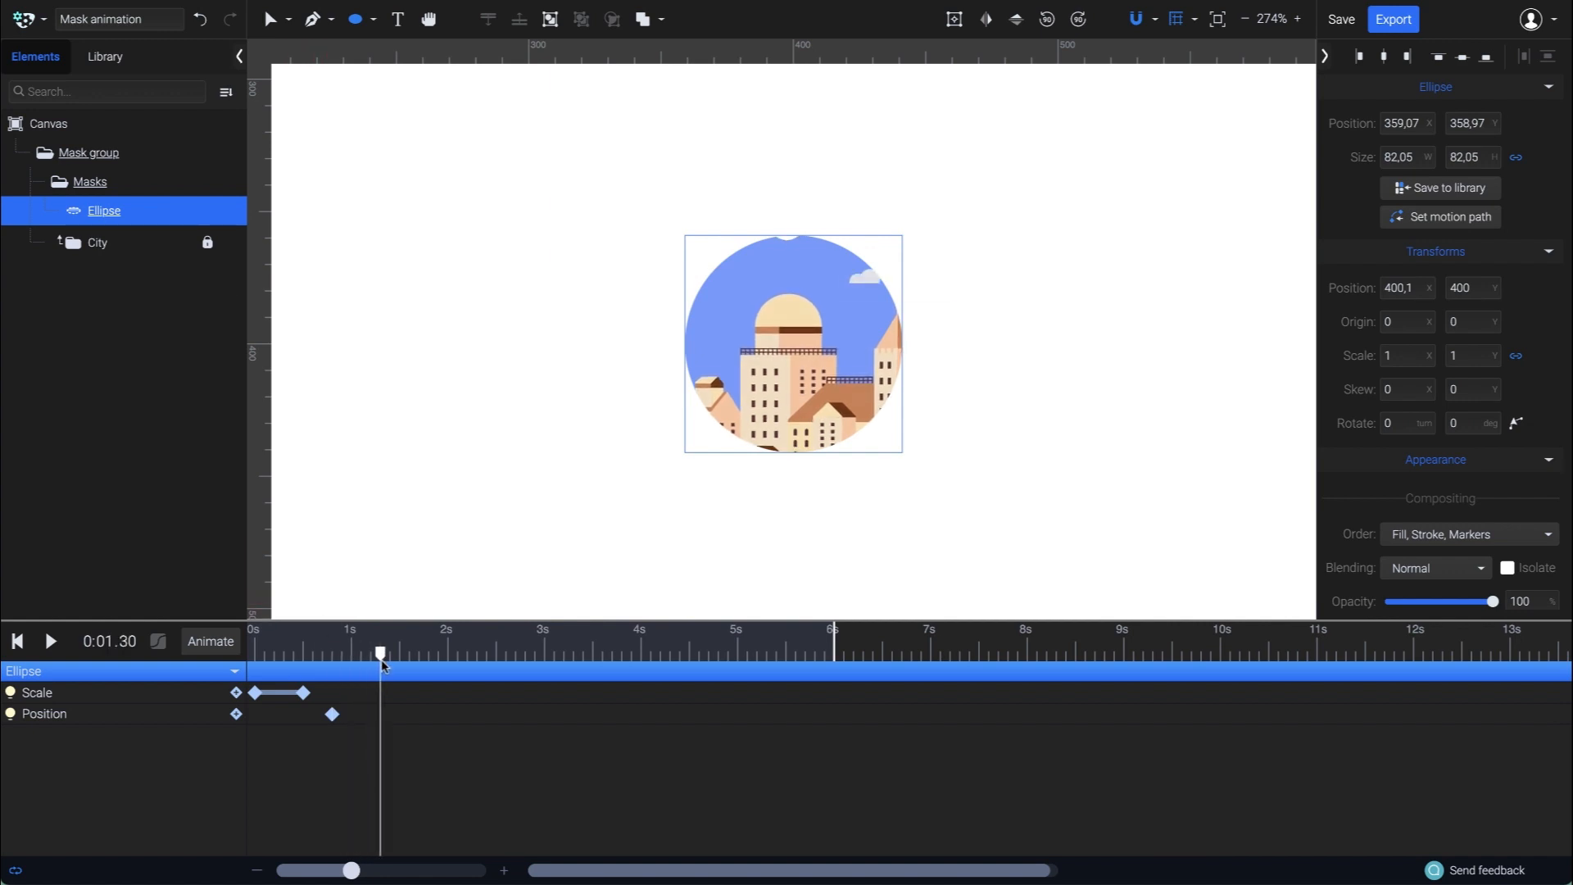
key("v")
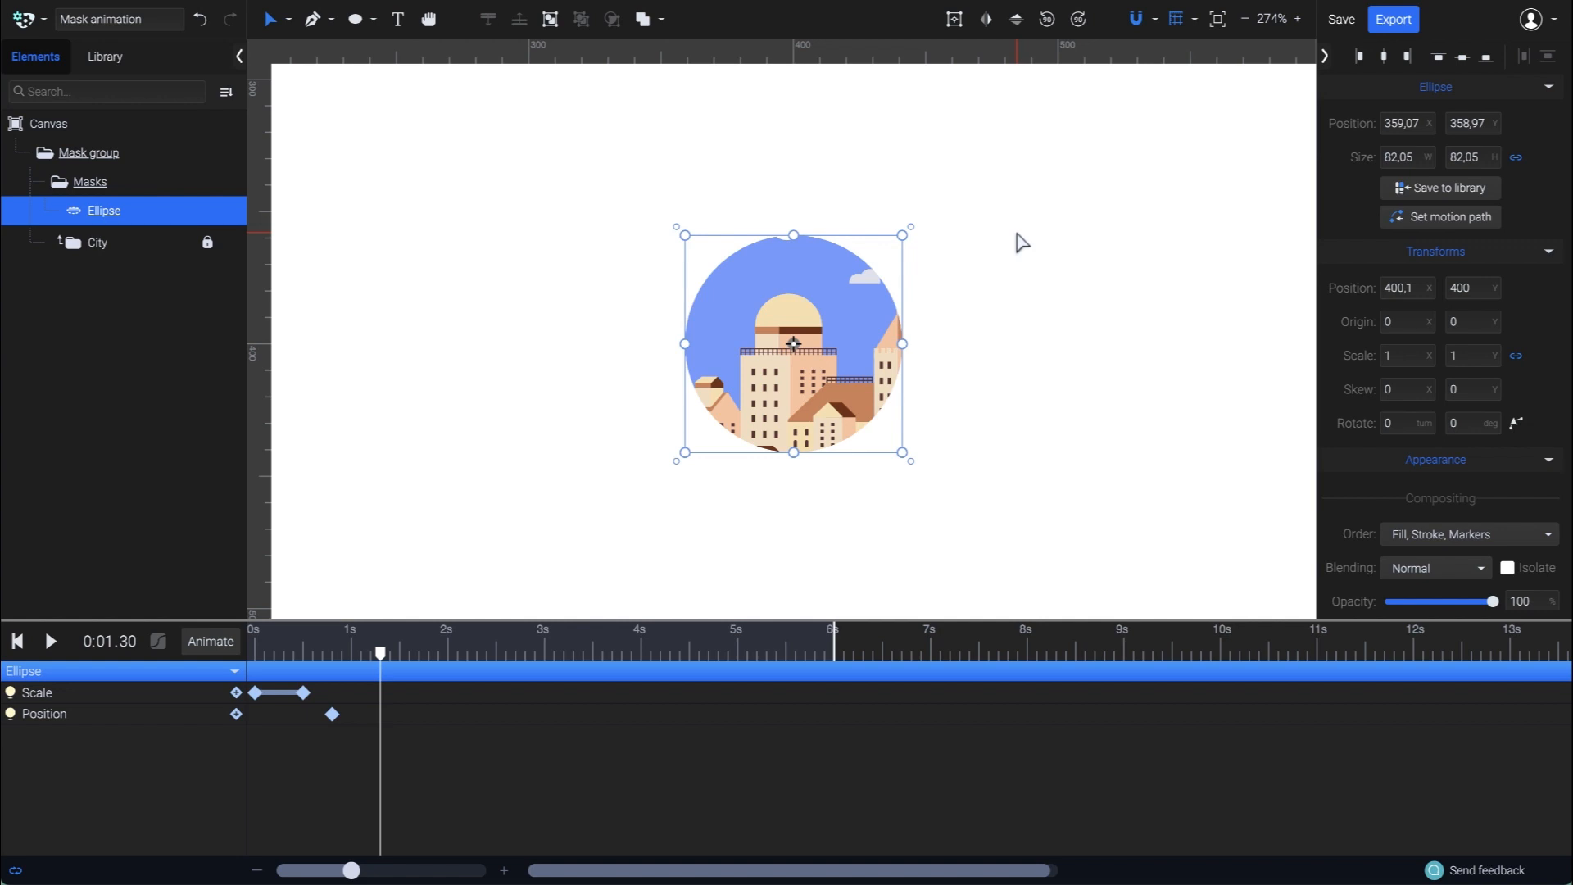
key("shift+Up")
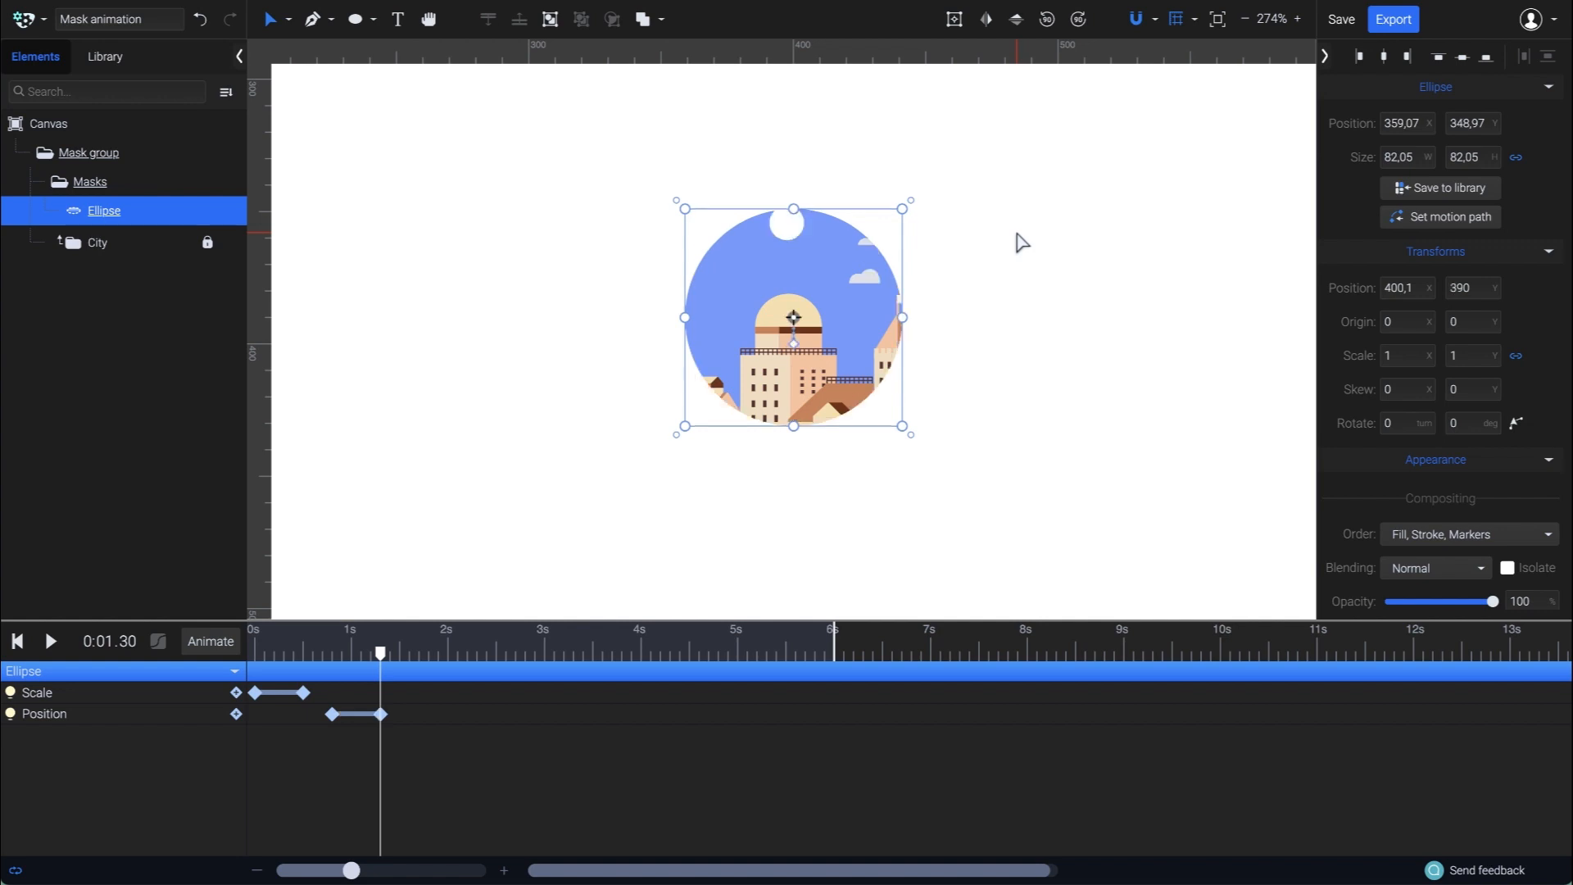
key("shift+Up")
key("shift+Up")
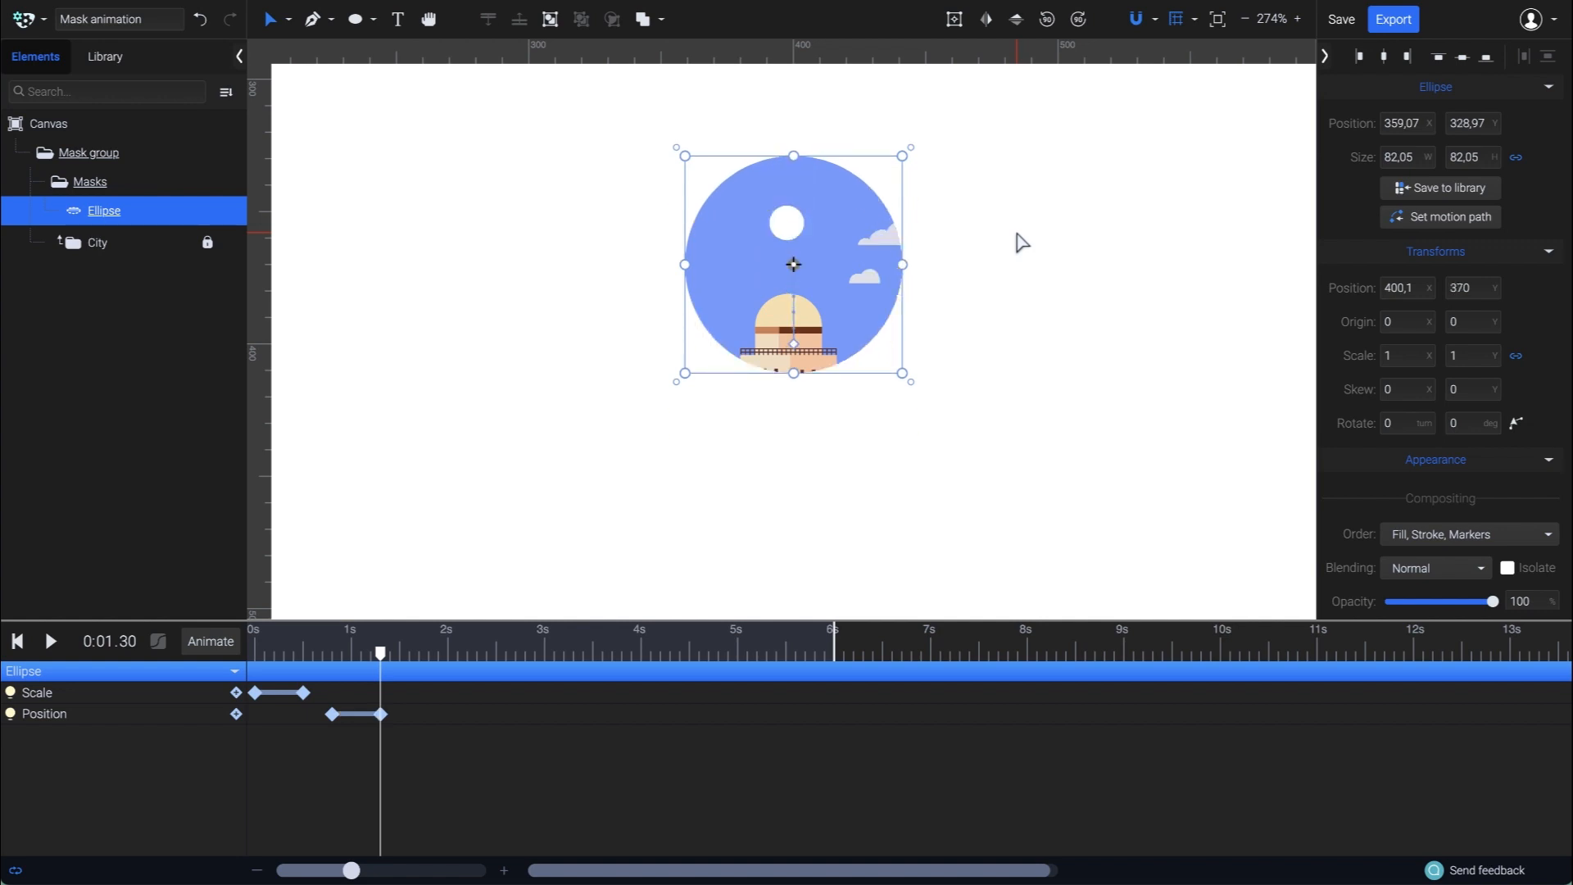
- Return the playhead to 0 s and duplicate the animated mask ellipse
left_click_drag(381, 653, 245, 656)
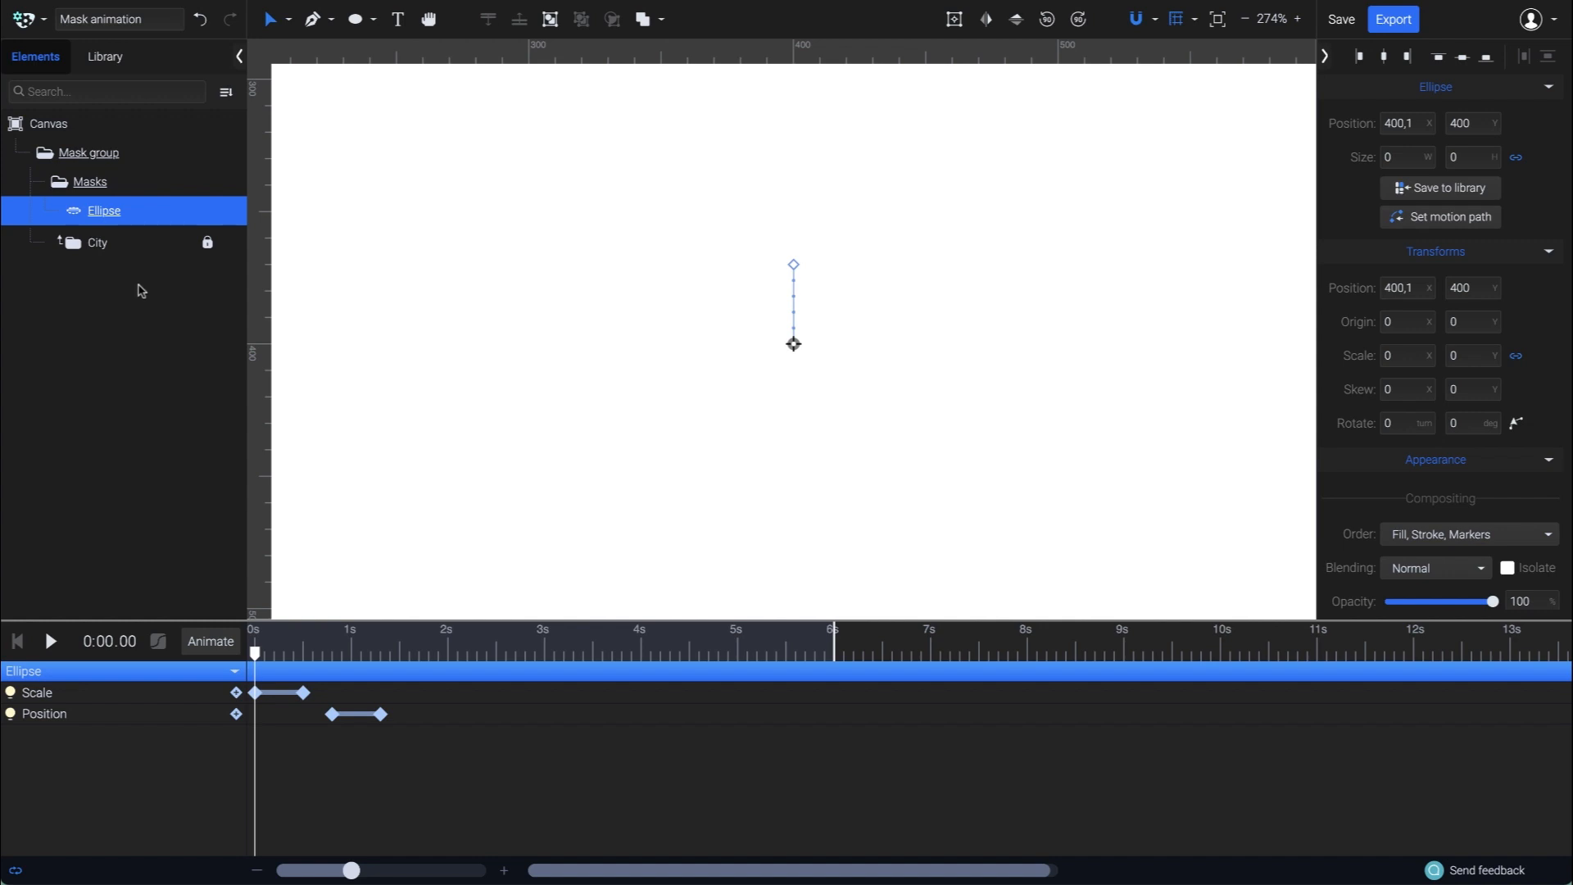
right_click(161, 219)
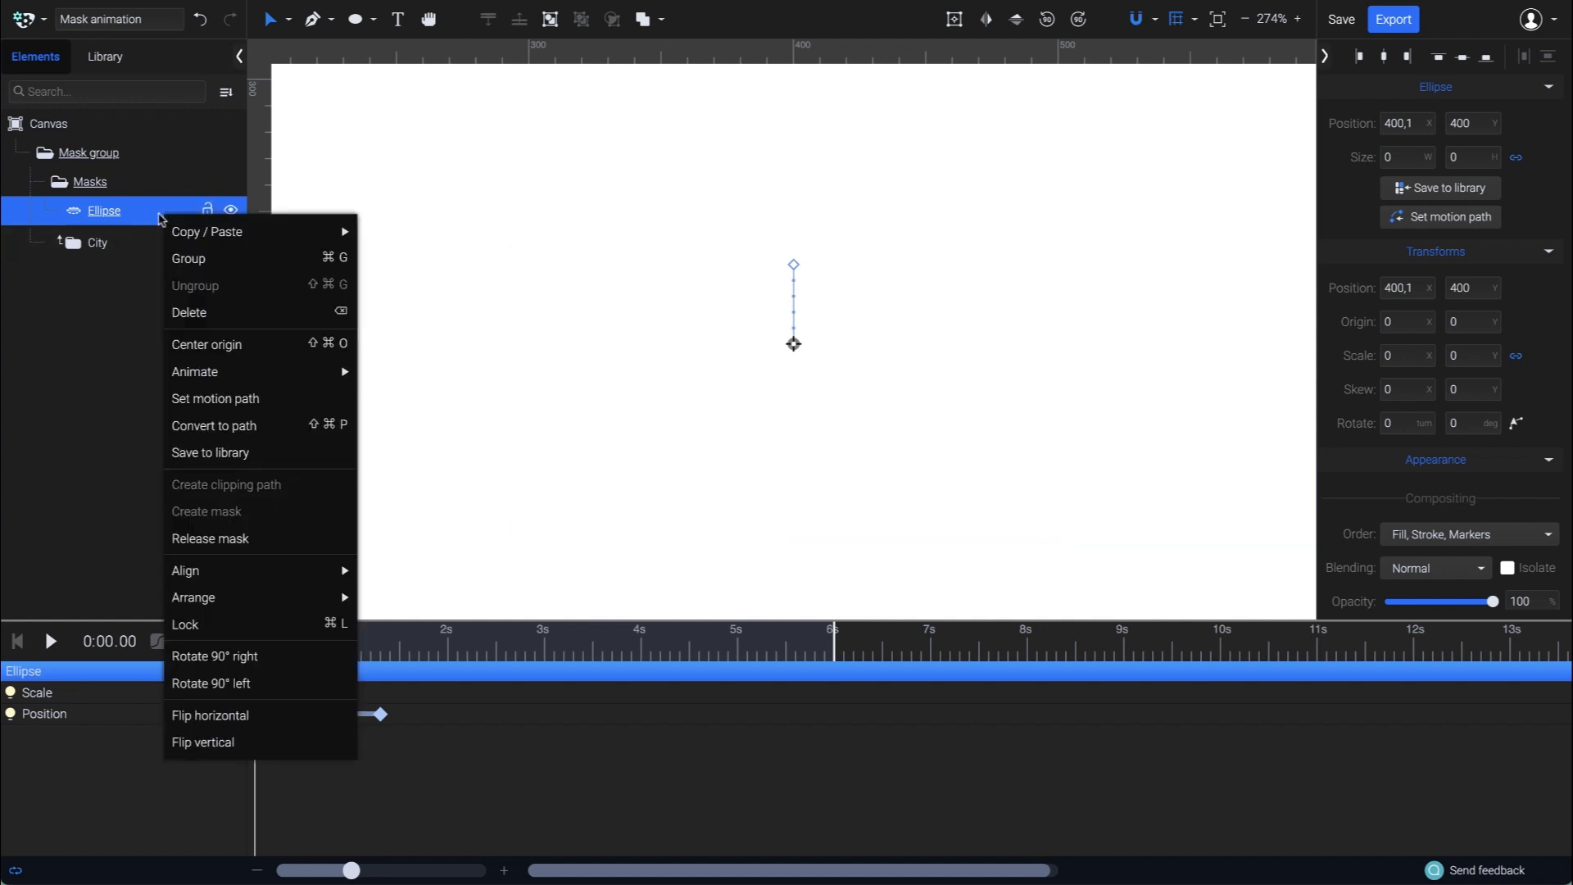
mouse_move(228, 232)
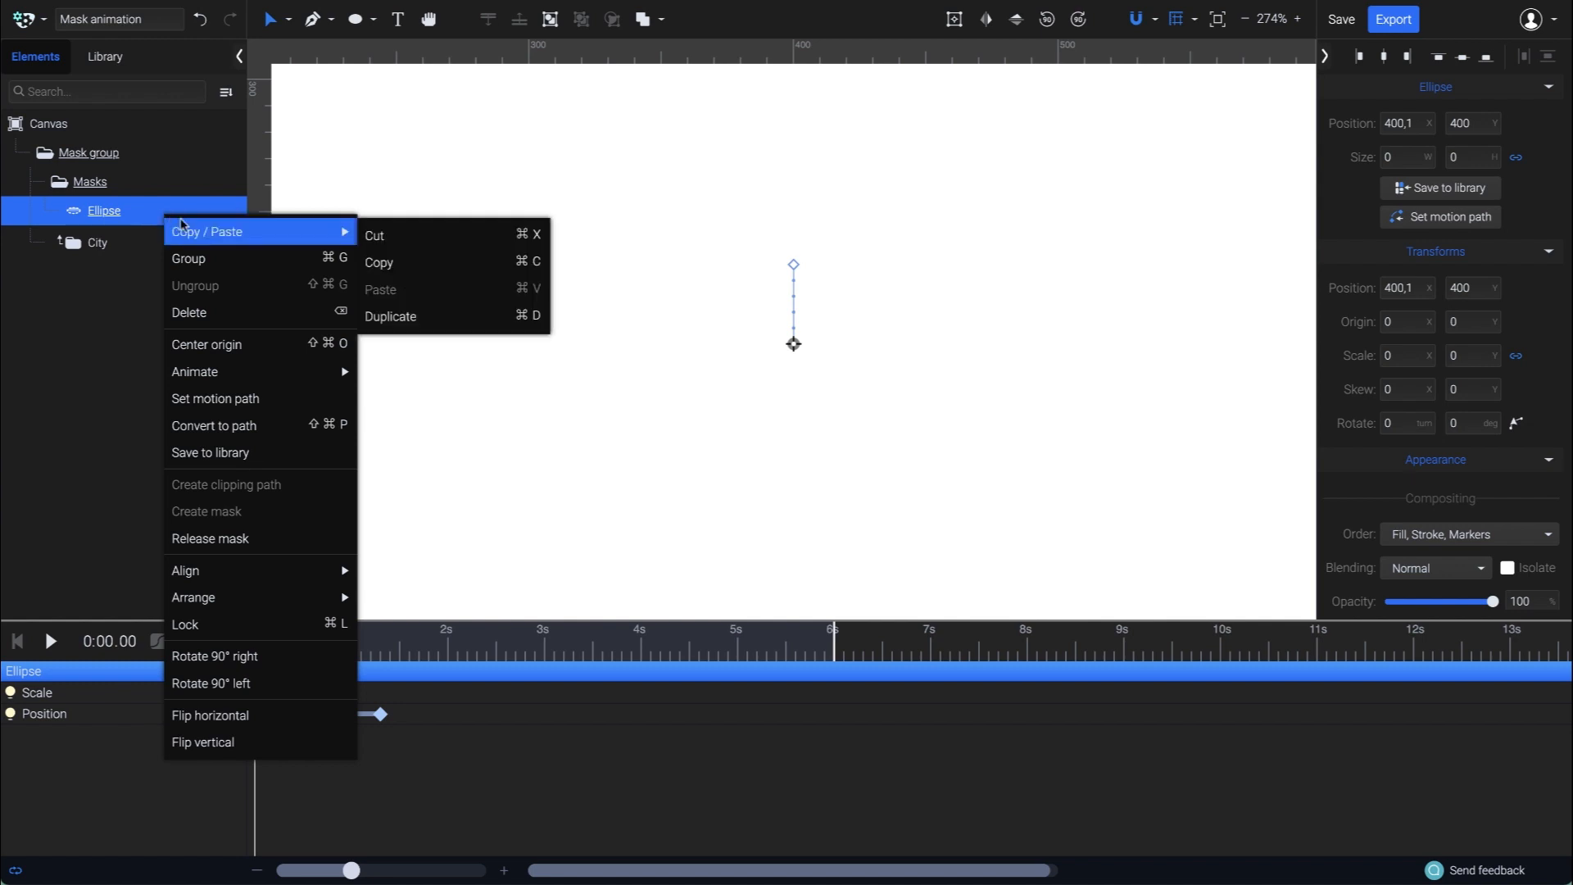
left_click(450, 318)
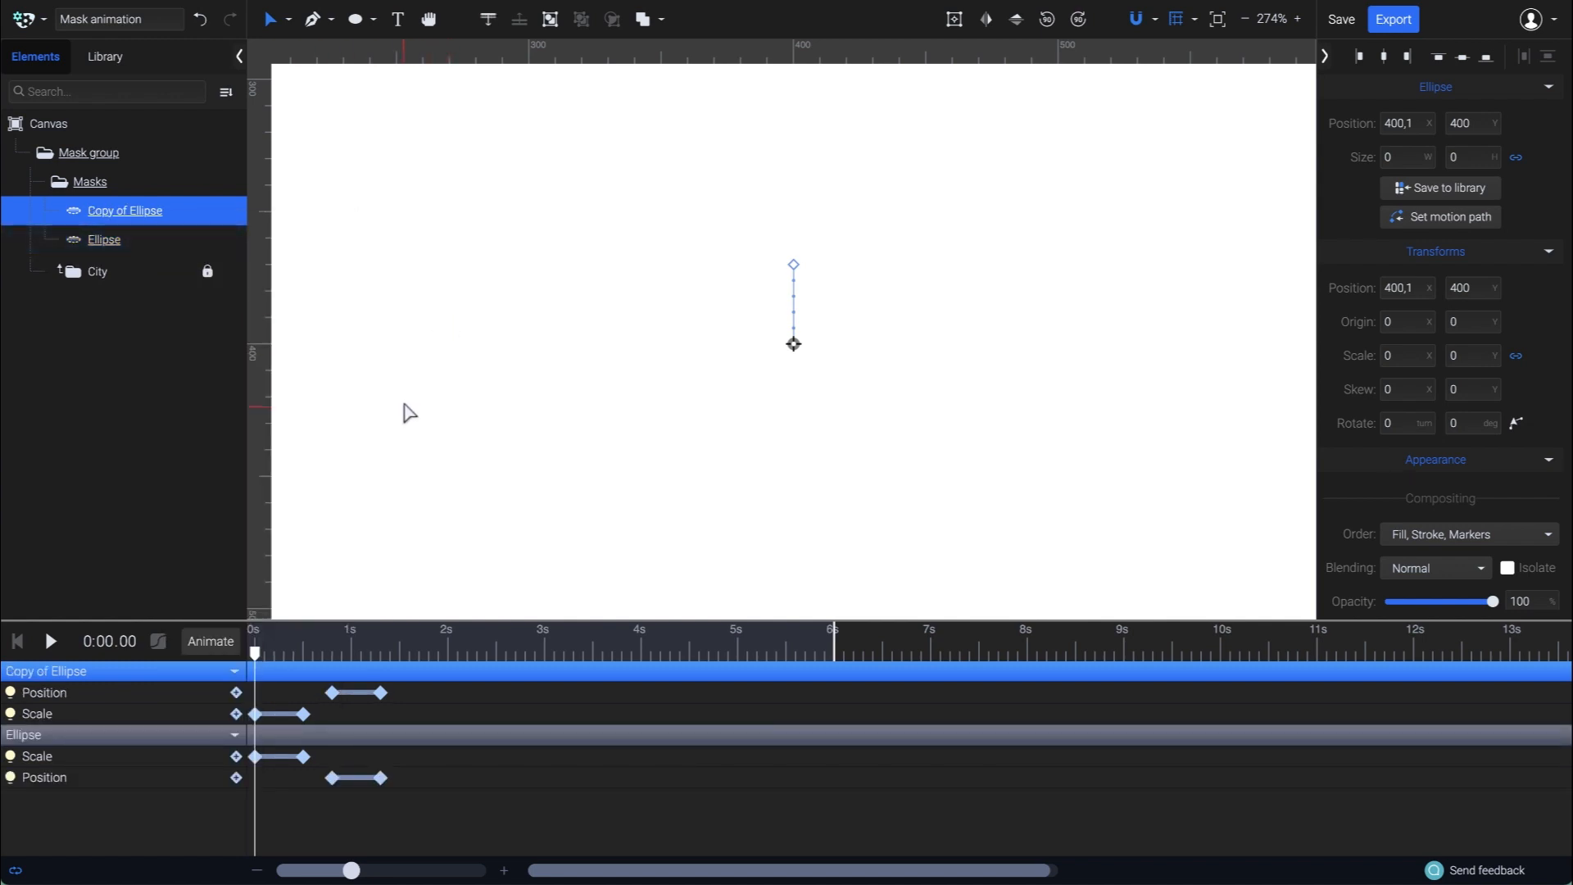
- Delete the Position keyframe at 1.3 s from Copy of Ellipse, with the playhead placed at 0.8 s
left_click_drag(256, 653, 339, 654)
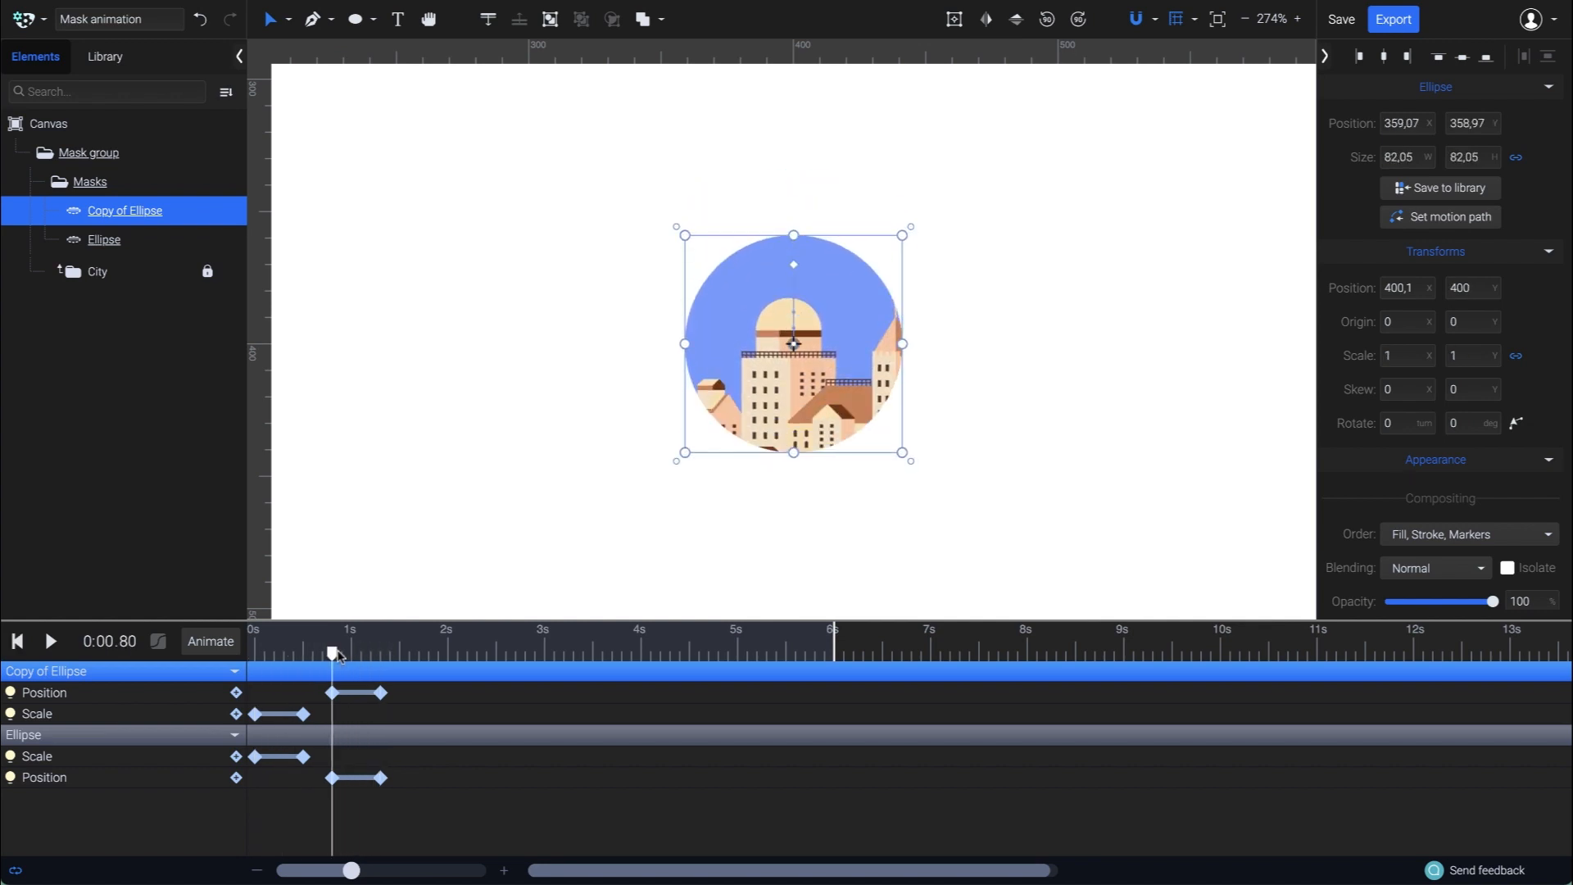
left_click(381, 693)
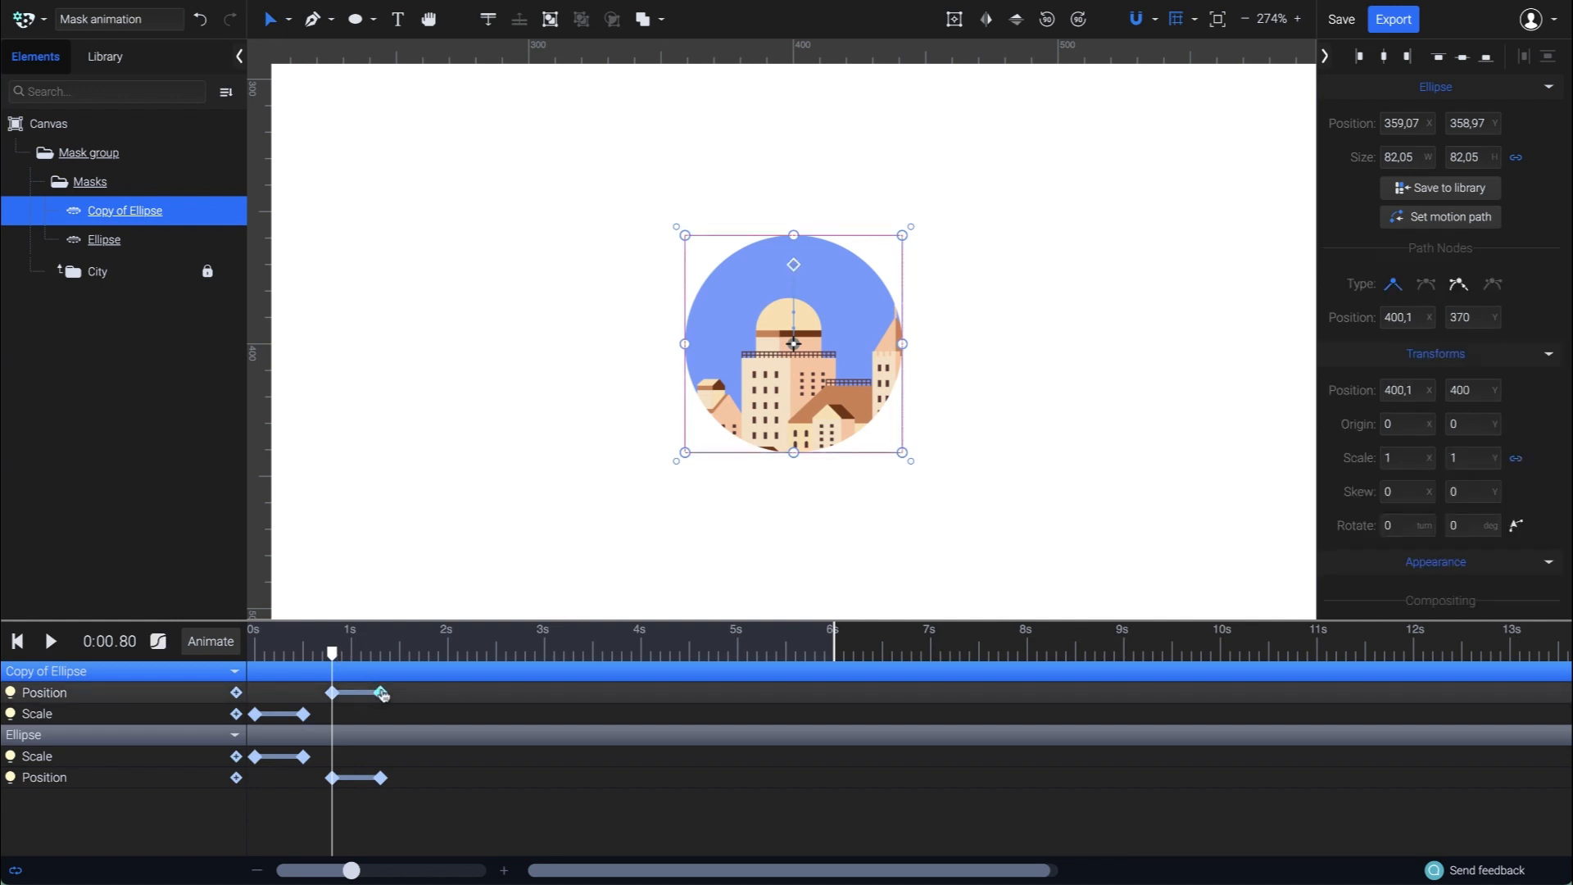
key("Delete")
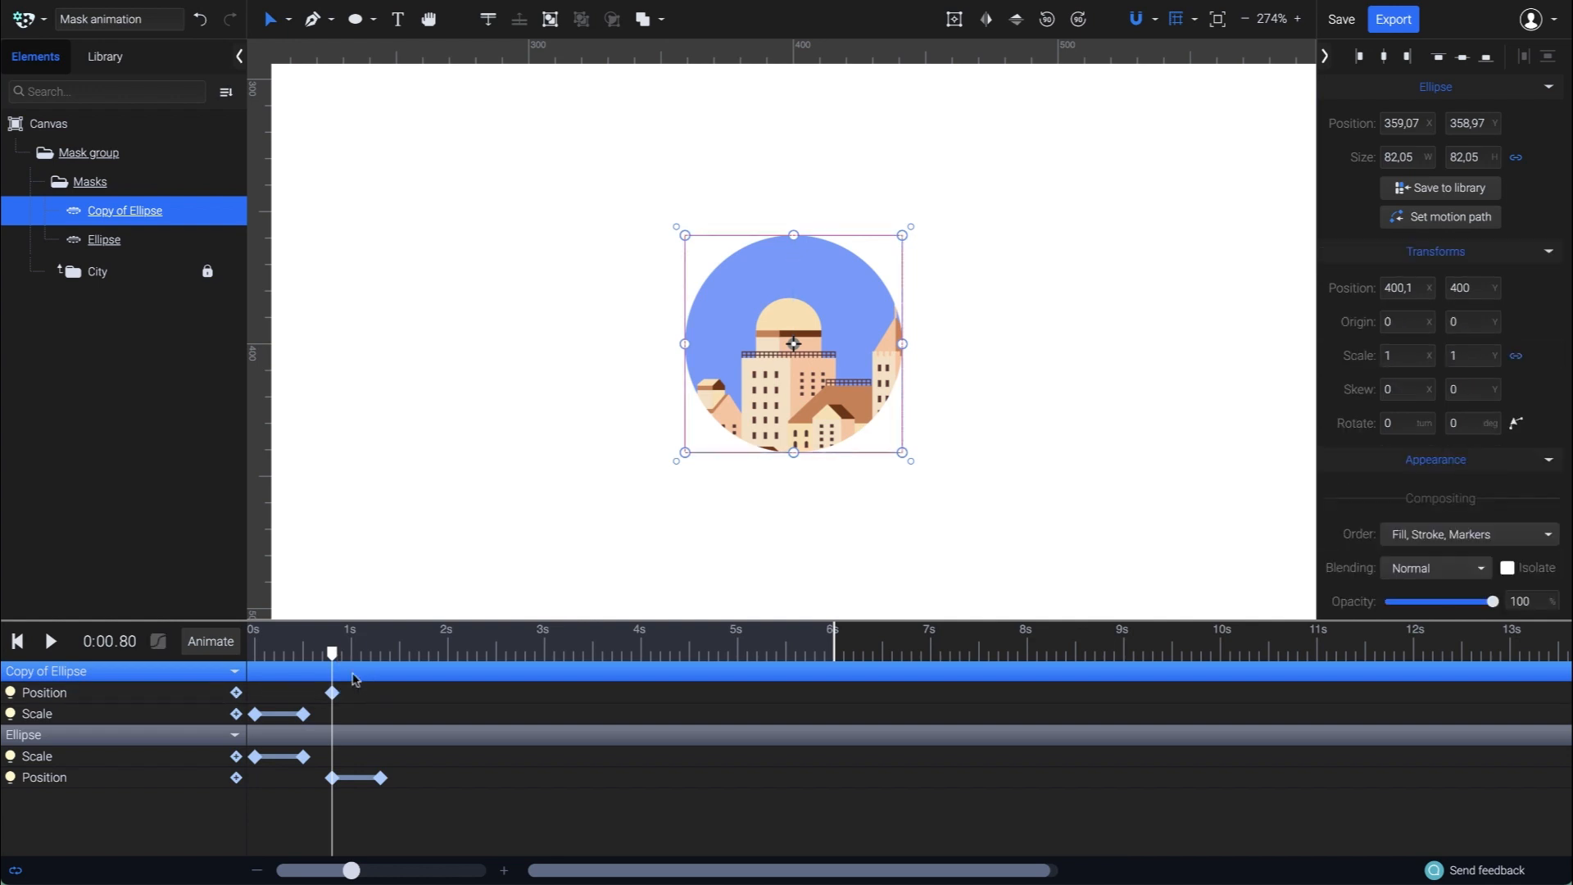
- At 1.3 s, move Copy of Ellipse 30 px to the right, to X position 430.1
left_click_drag(332, 653, 380, 654)
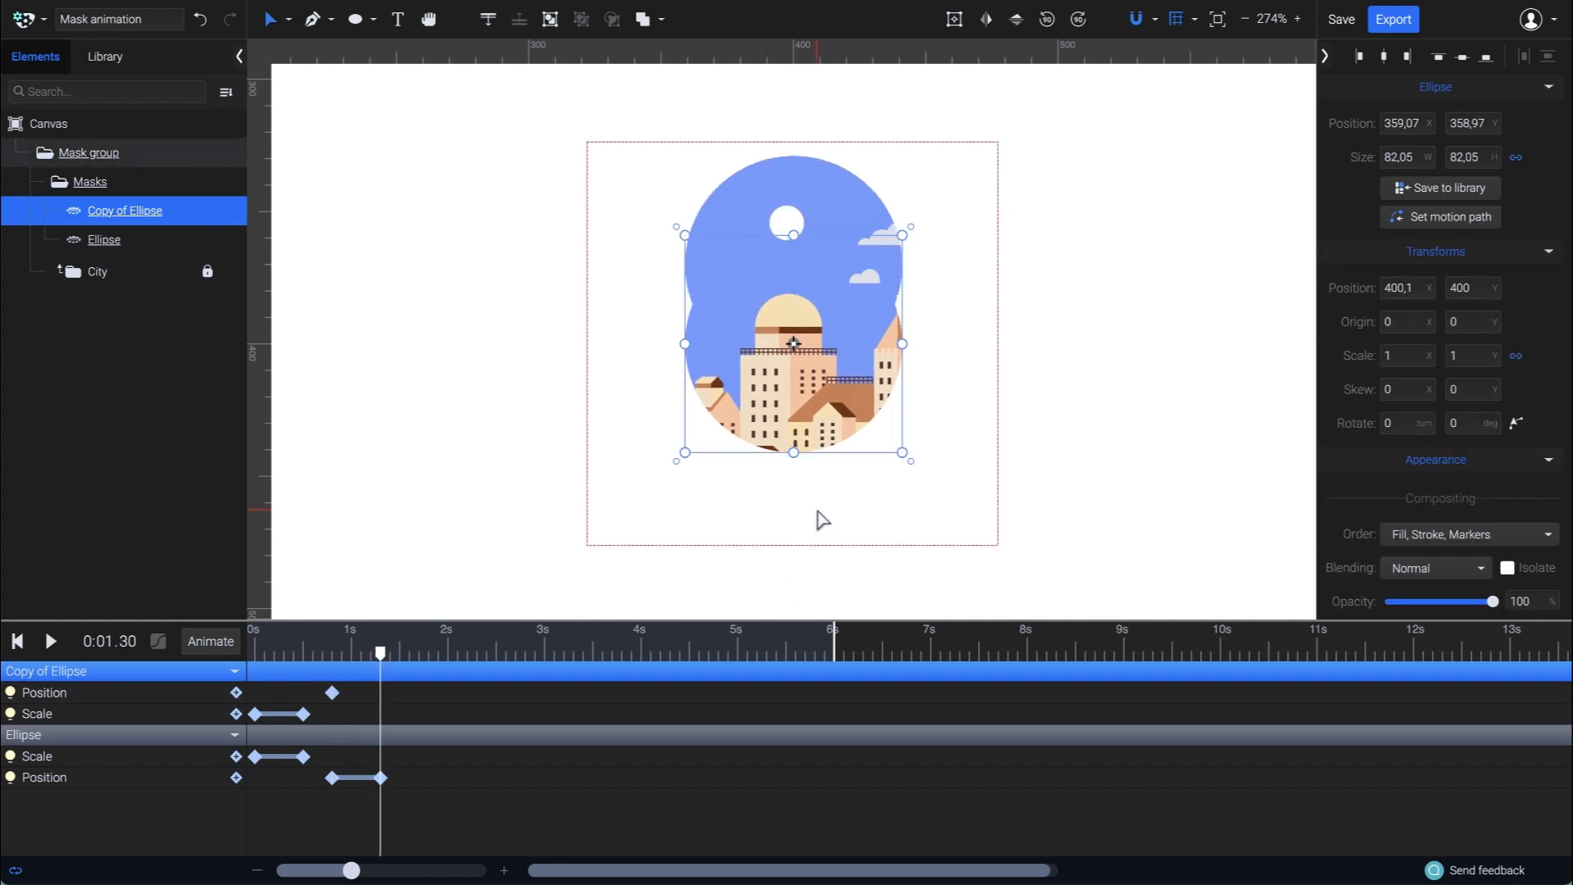
key("shift+Right")
key("shift+Right")
key("shift+Right")
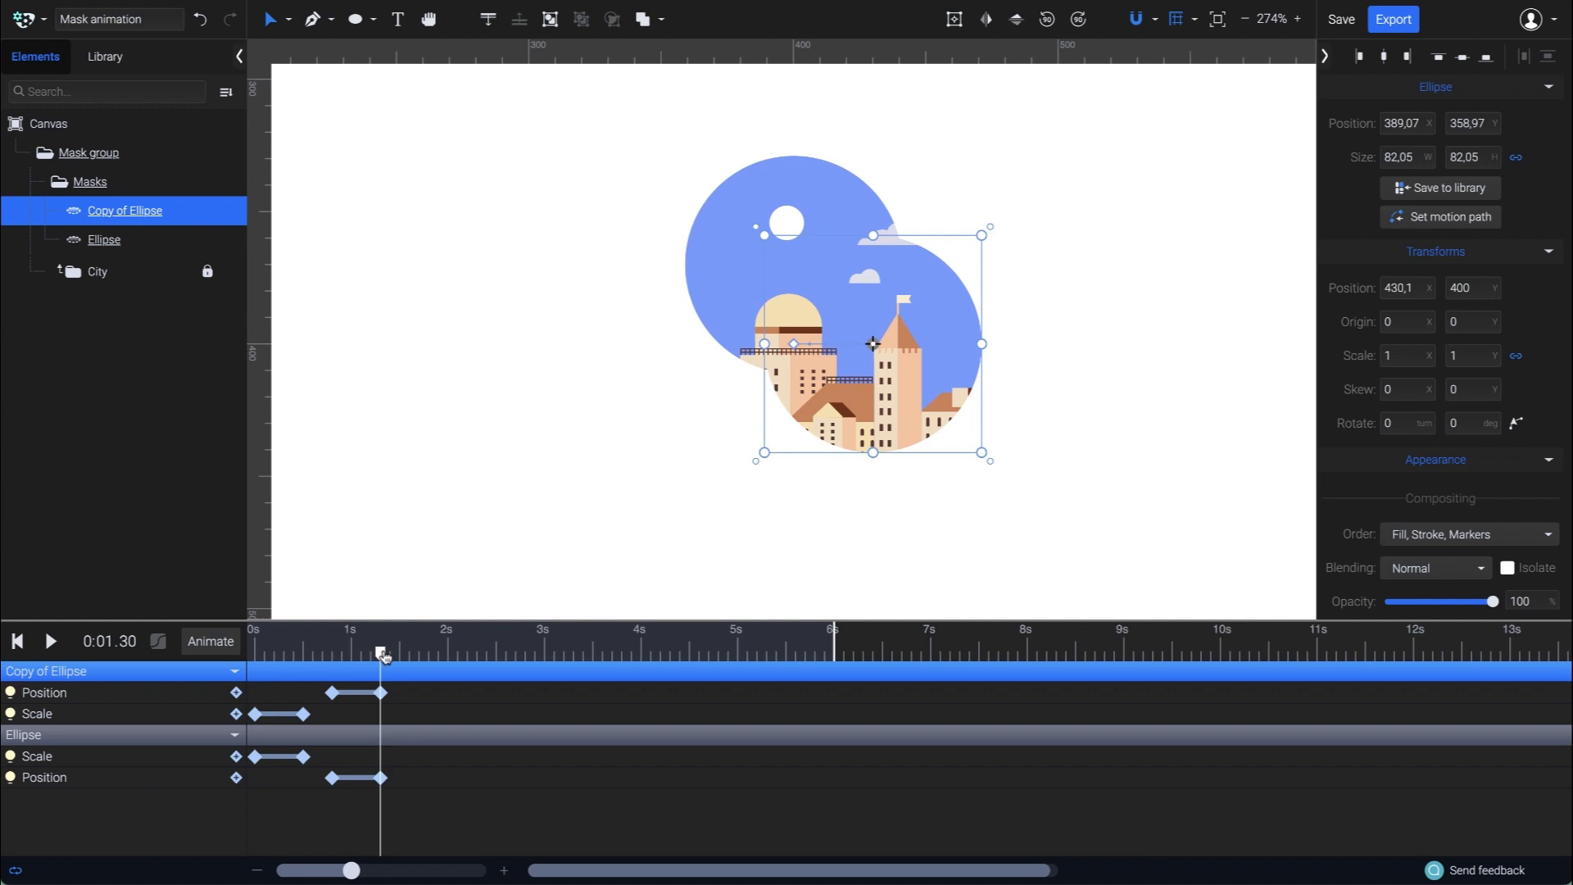
- Return the playhead to 0 s and duplicate Copy of Ellipse
left_click_drag(383, 655, 255, 653)
right_click(184, 223)
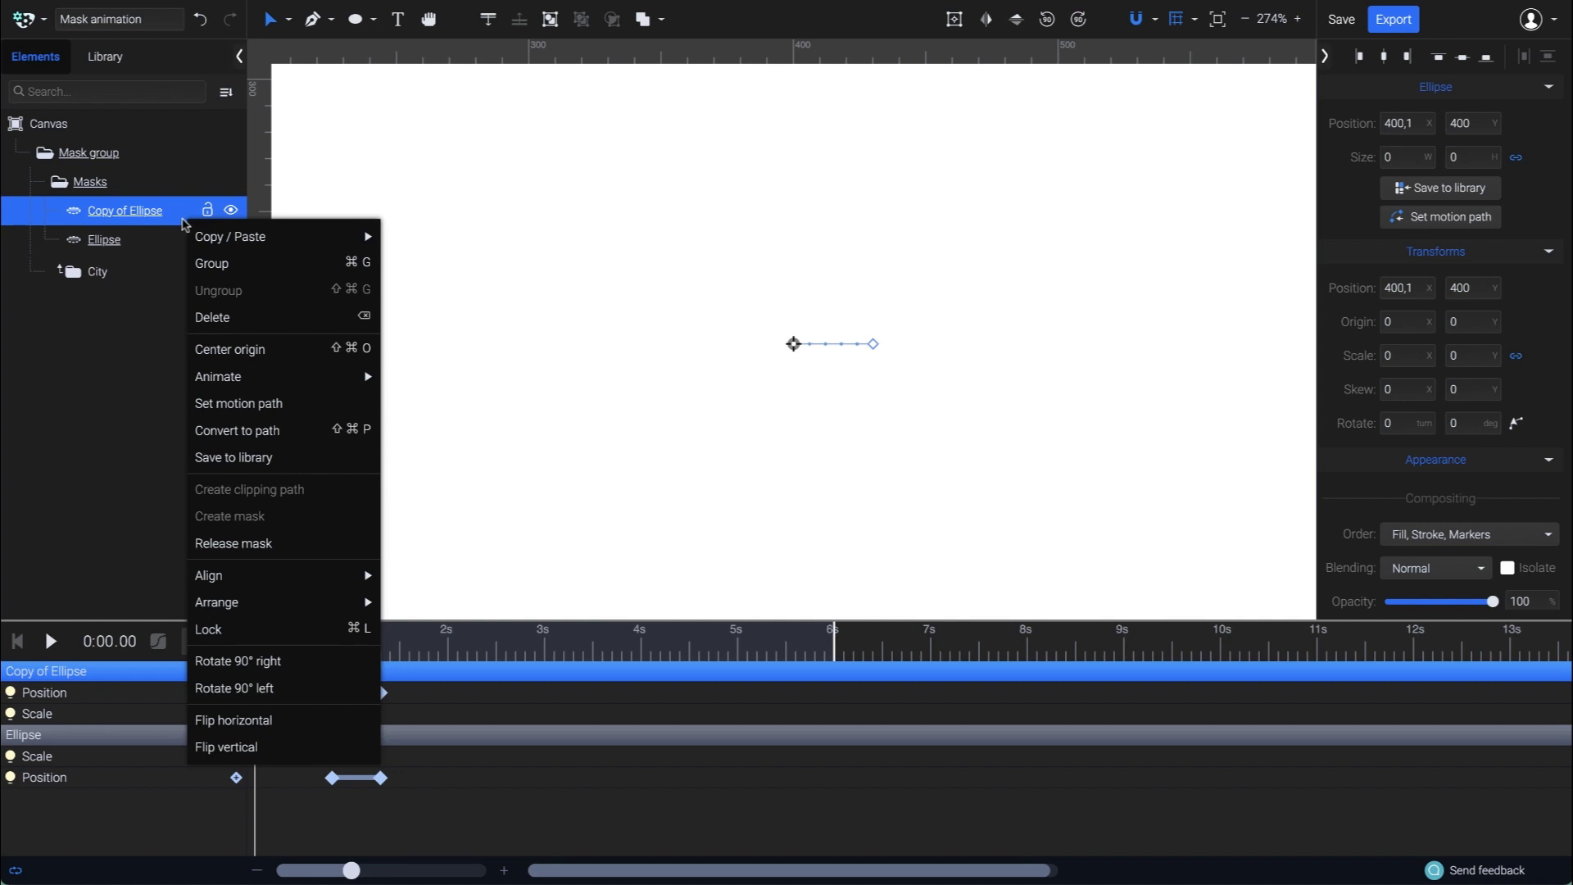
mouse_move(361, 237)
left_click(450, 320)
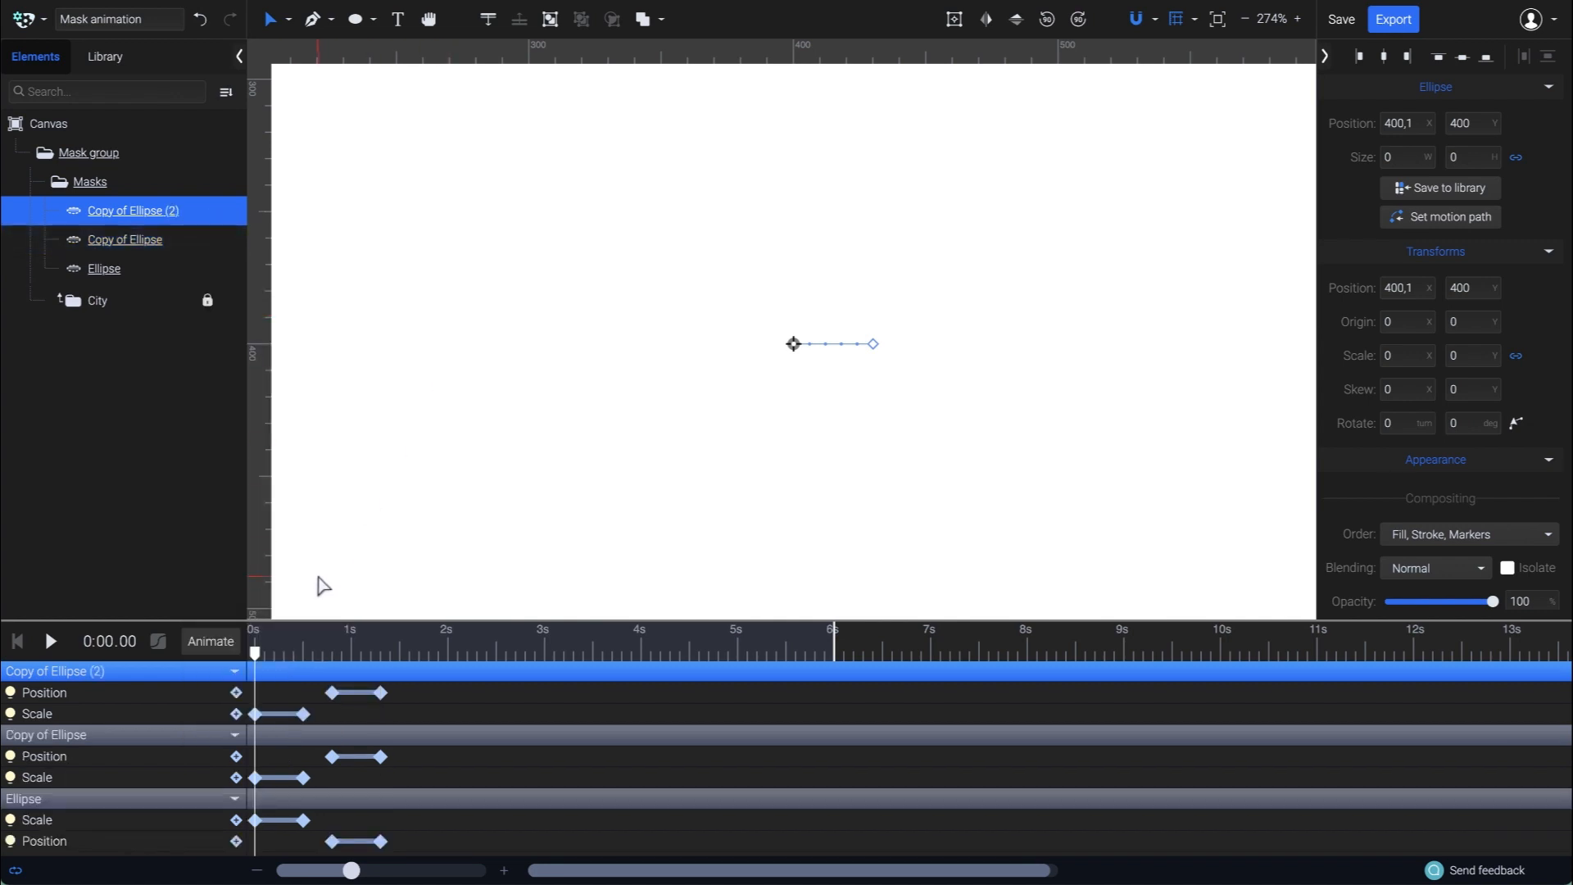
- Replace the 1.3 s Position keyframe of Copy of Ellipse (2), moving the ellipse 30 px to the left, to X position 370.1
left_click(381, 693)
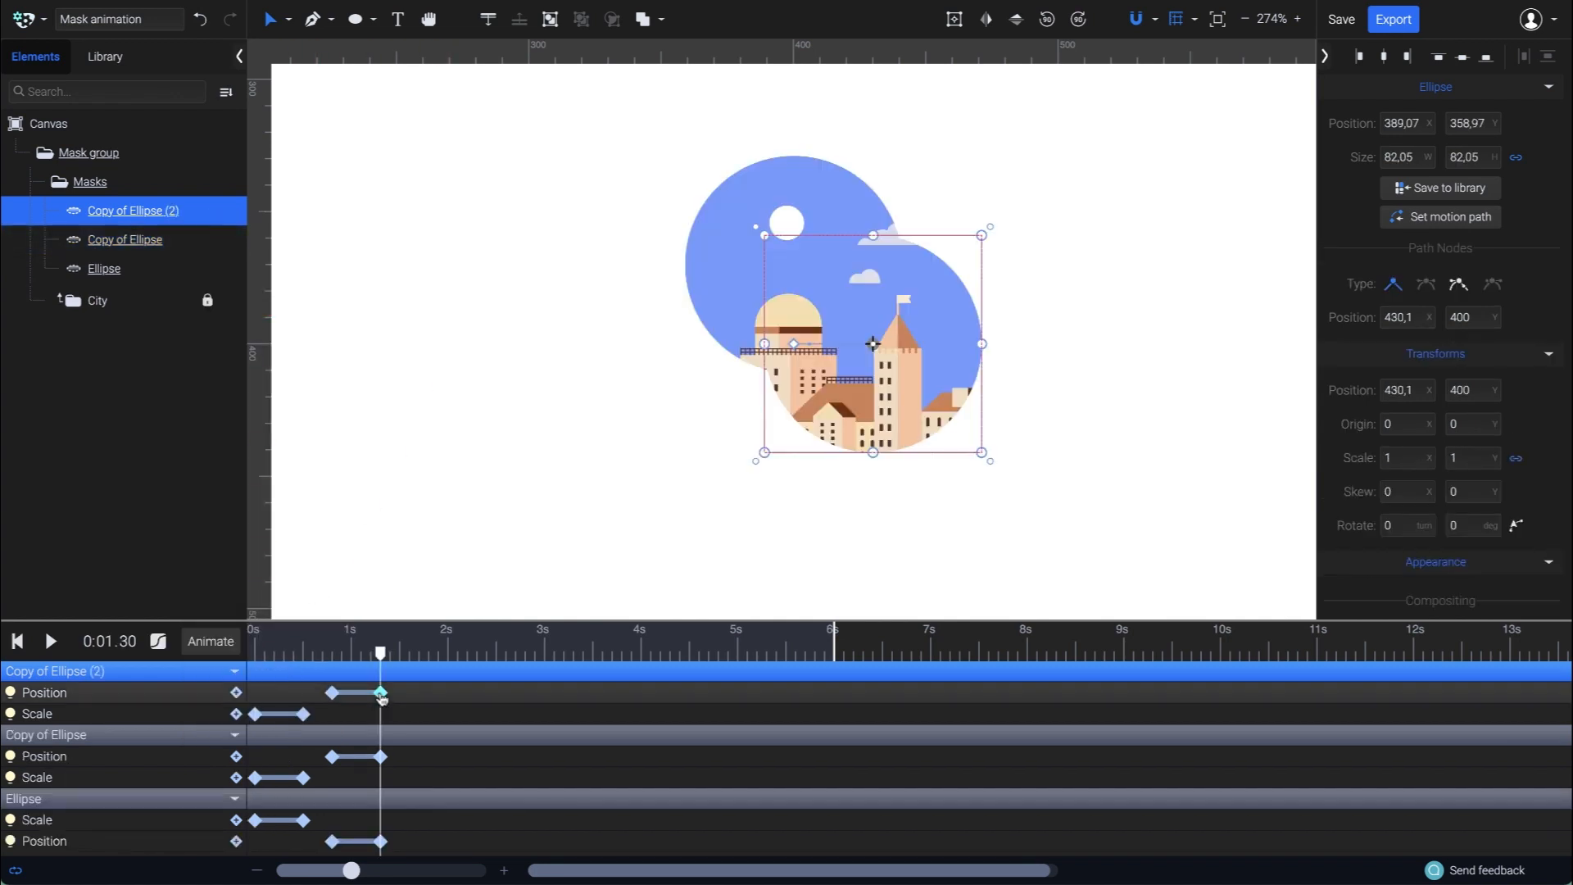
key("Delete")
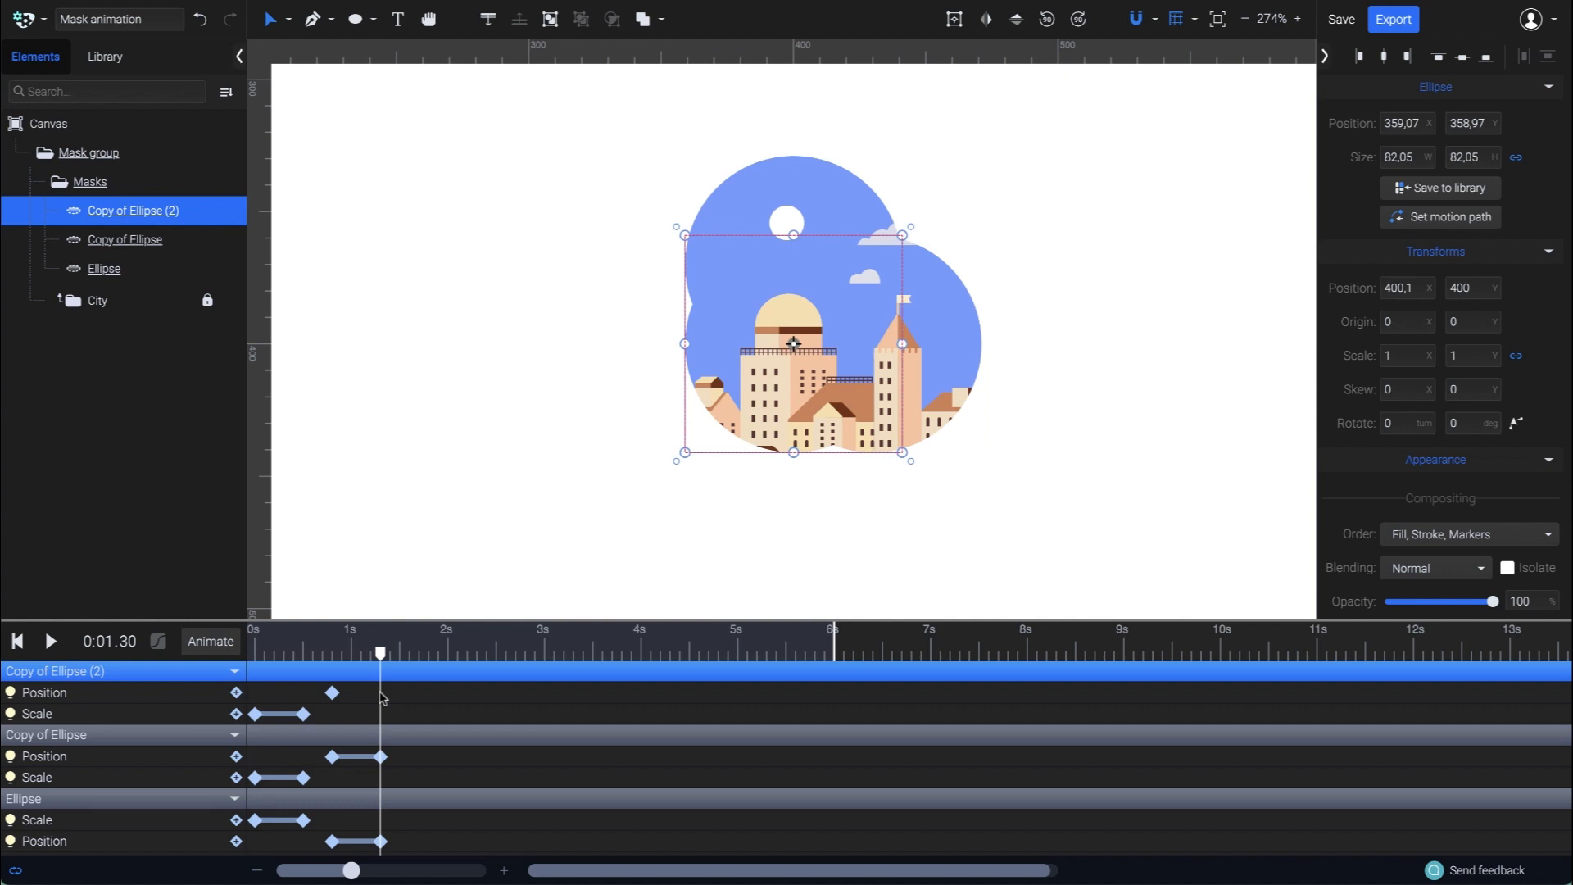
key("ctrl+z")
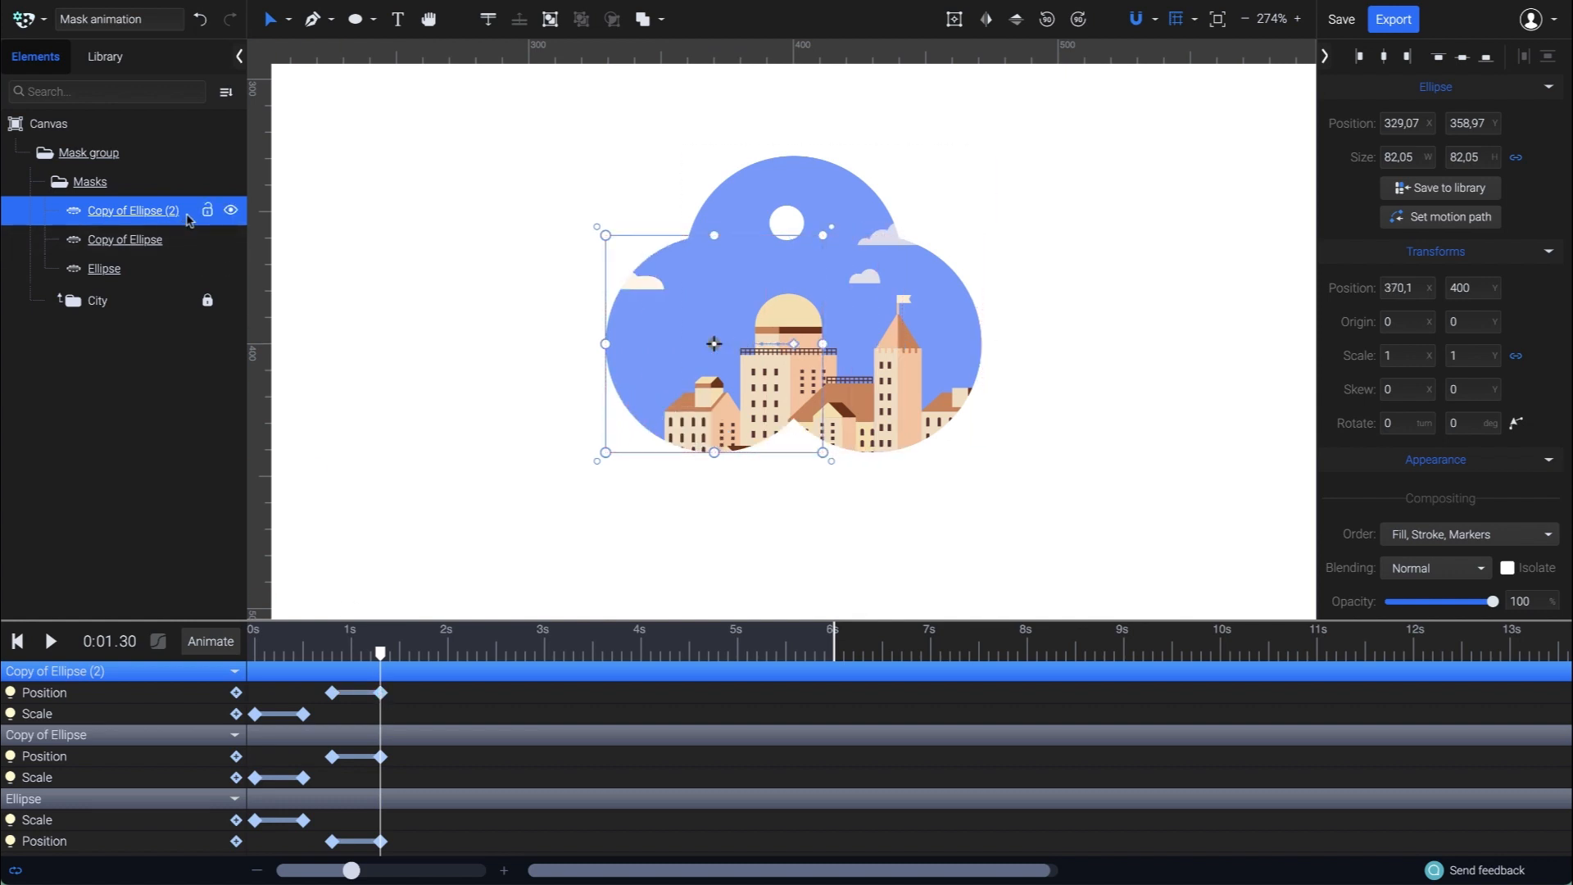
- Return the playhead to 0 s and duplicate Copy of Ellipse (2)
left_click(259, 653)
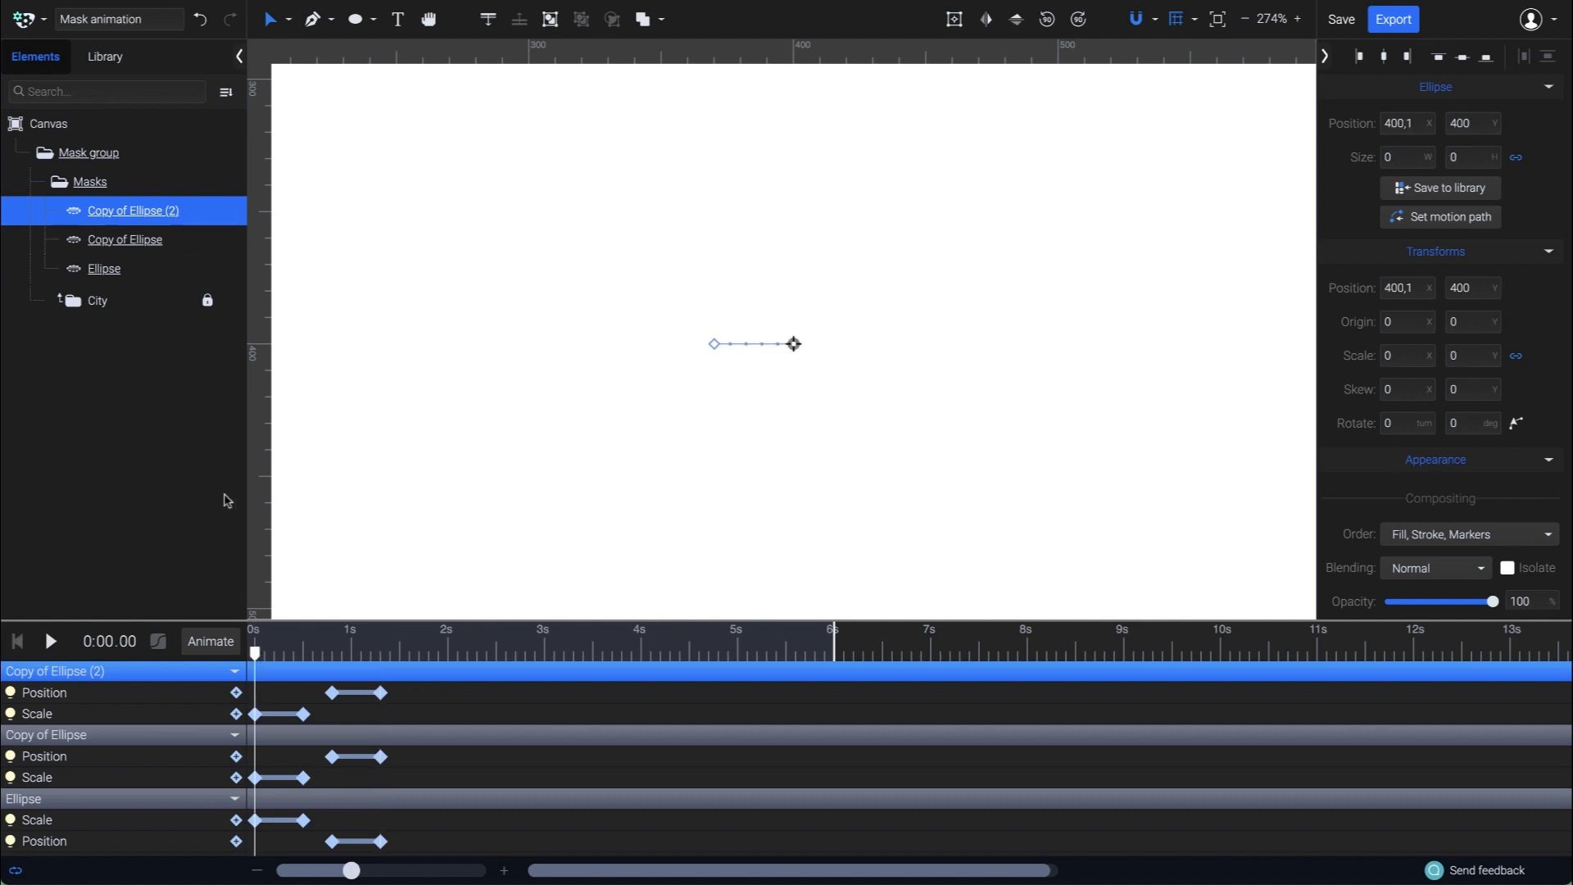
right_click(199, 222)
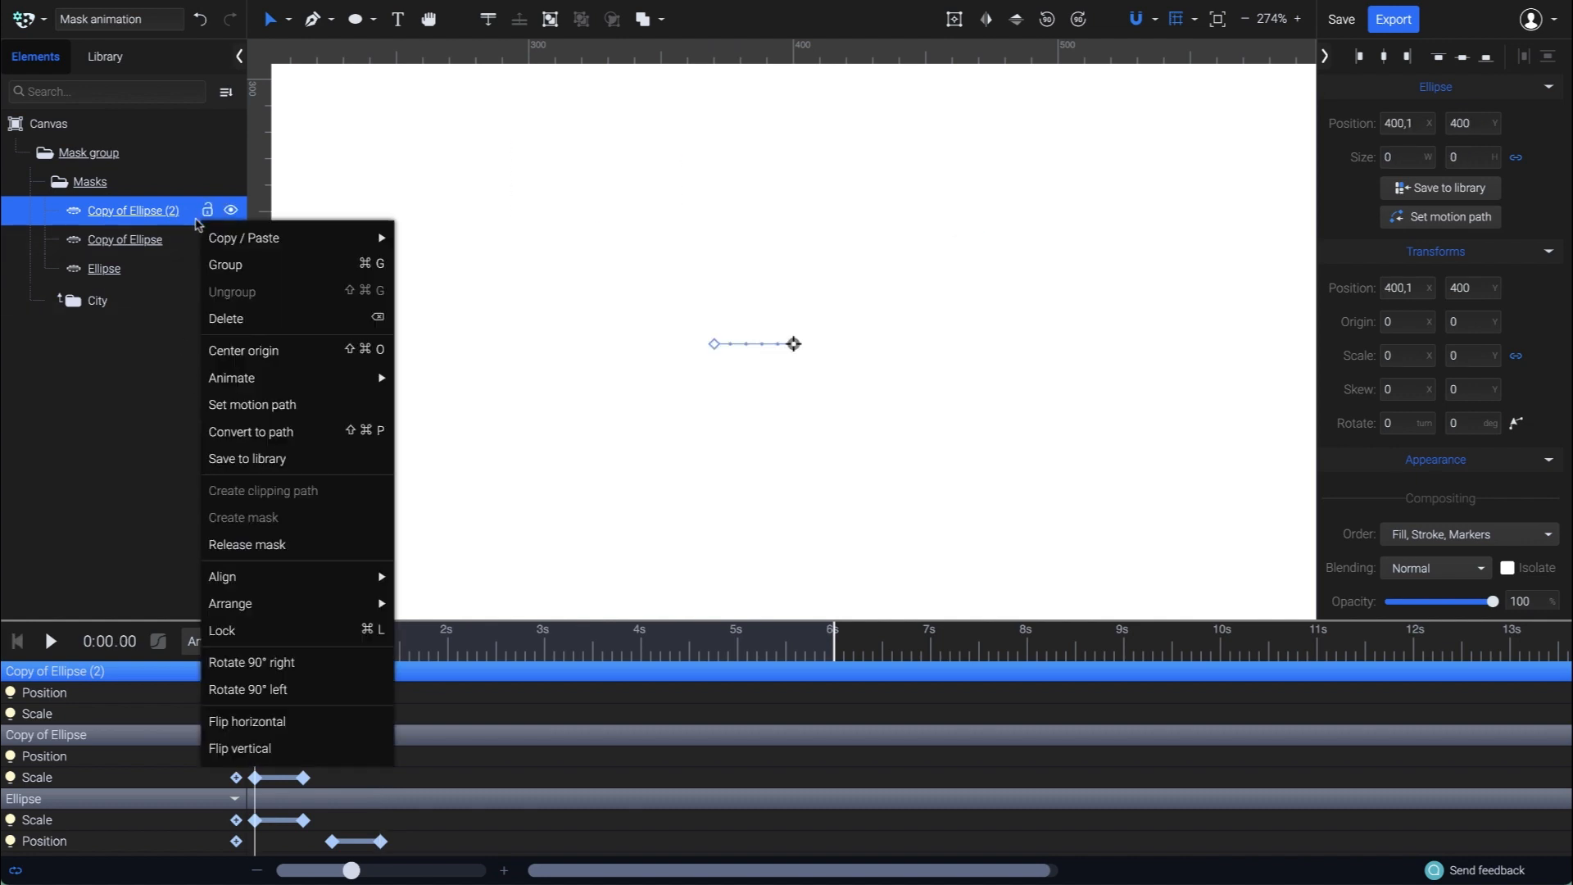
mouse_move(246, 238)
left_click(430, 322)
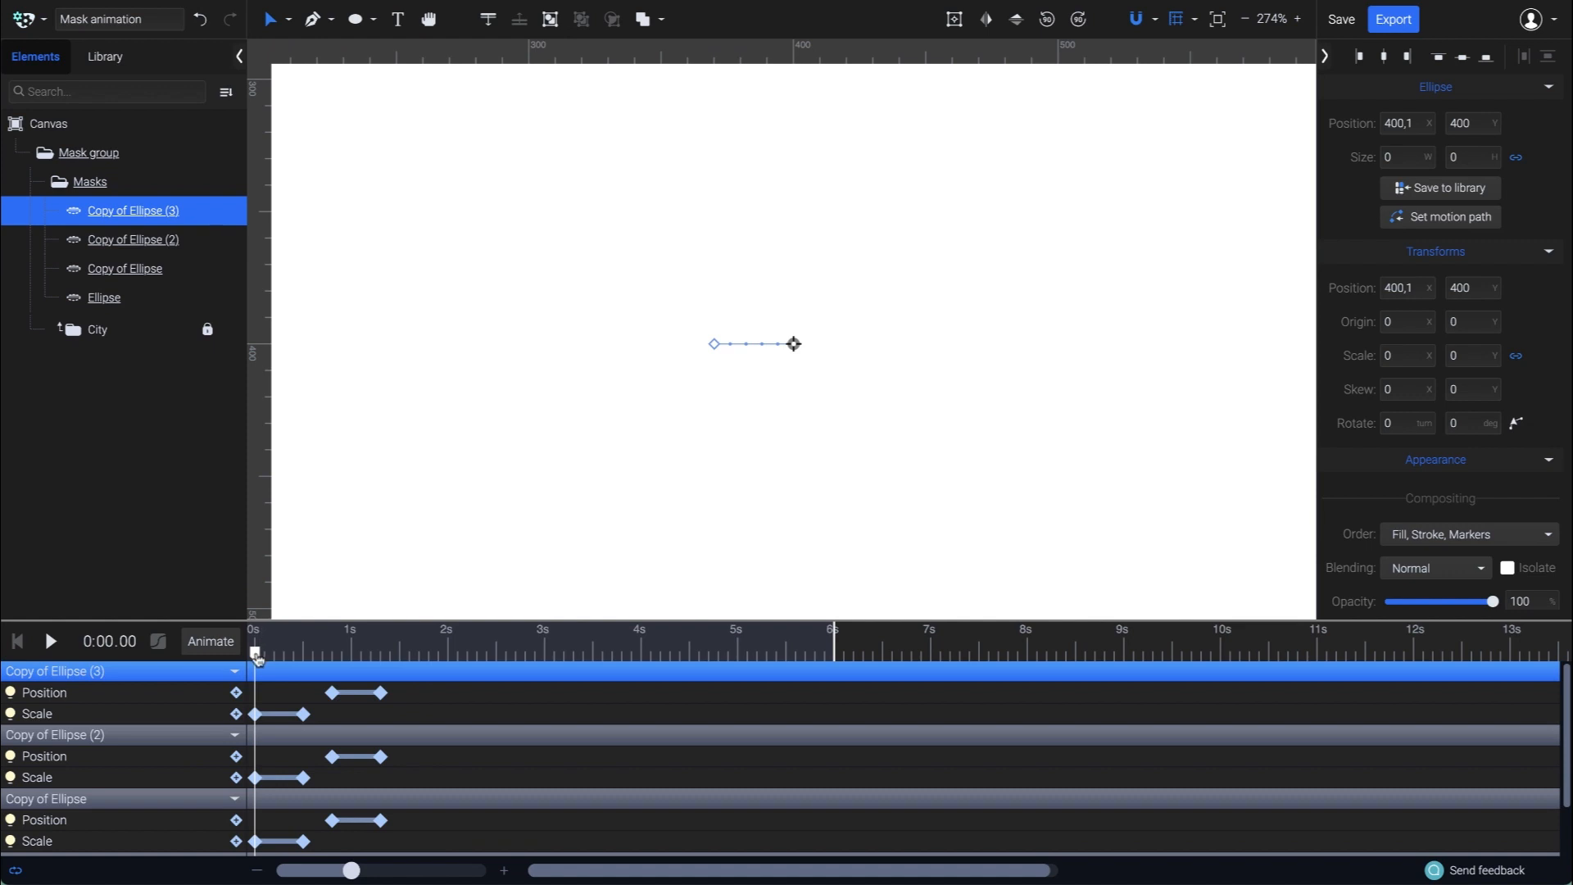
- Replace the 1.3 s Position keyframe of Copy of Ellipse (3), moving the ellipse 30 px down from the centre, to Y position 430
left_click_drag(256, 653, 379, 653)
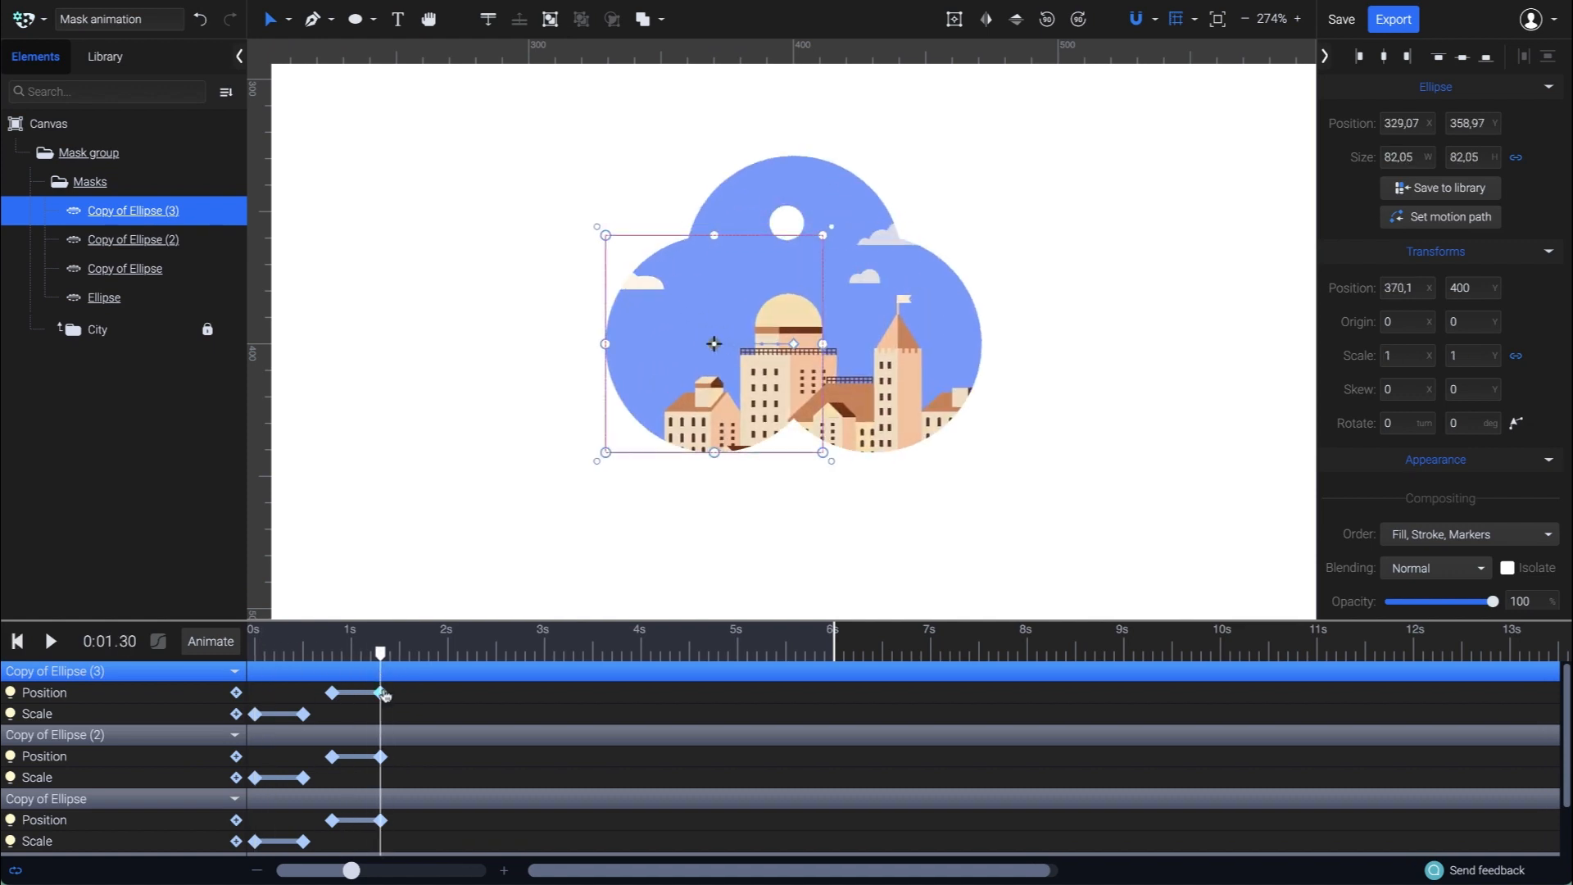
left_click(381, 692)
key("Delete")
key("shift+Down")
key("shift+Down")
key("shift+Down")
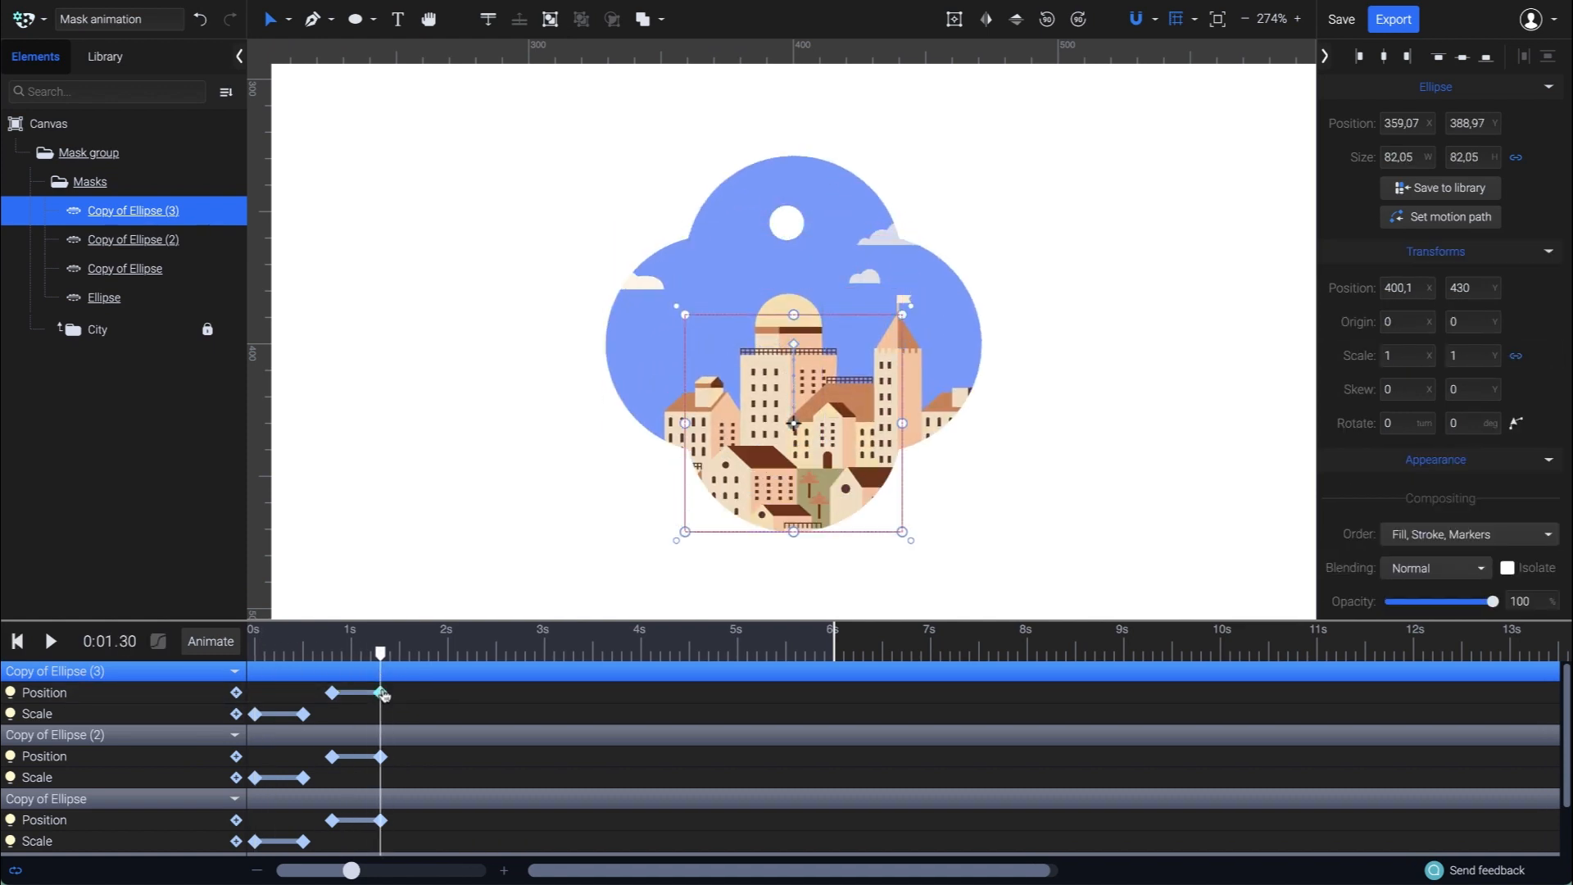
- Place the playhead at 4.3 s and group all four mask ellipses
left_click_drag(380, 653, 677, 668)
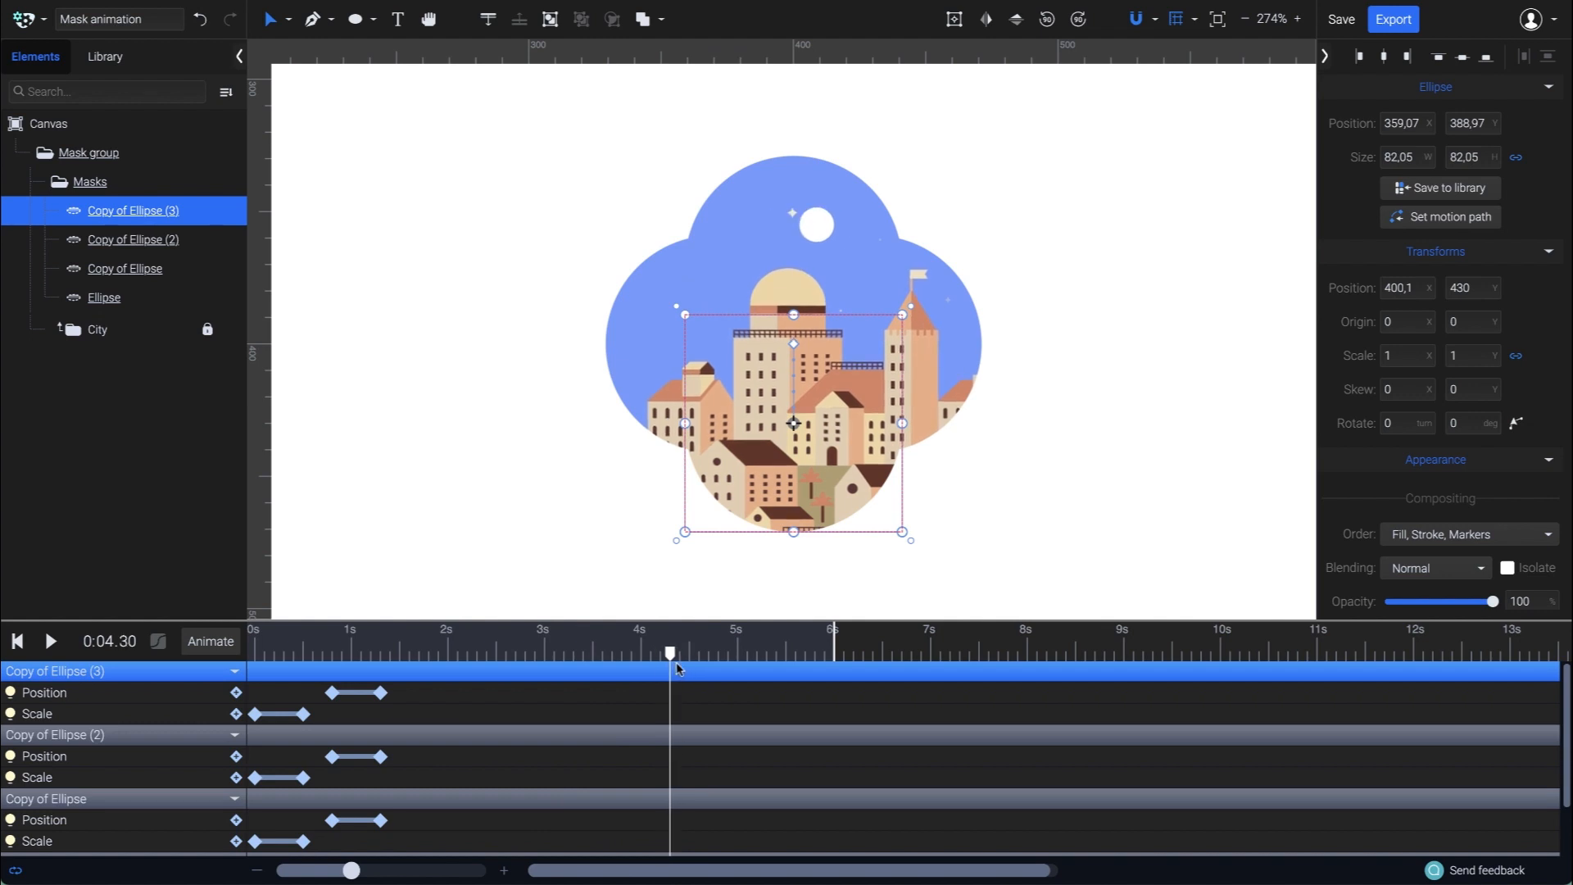
left_click(156, 298)
left_click(168, 269, "shift")
left_click(195, 239, "shift")
left_click(195, 210, "shift")
right_click(195, 210)
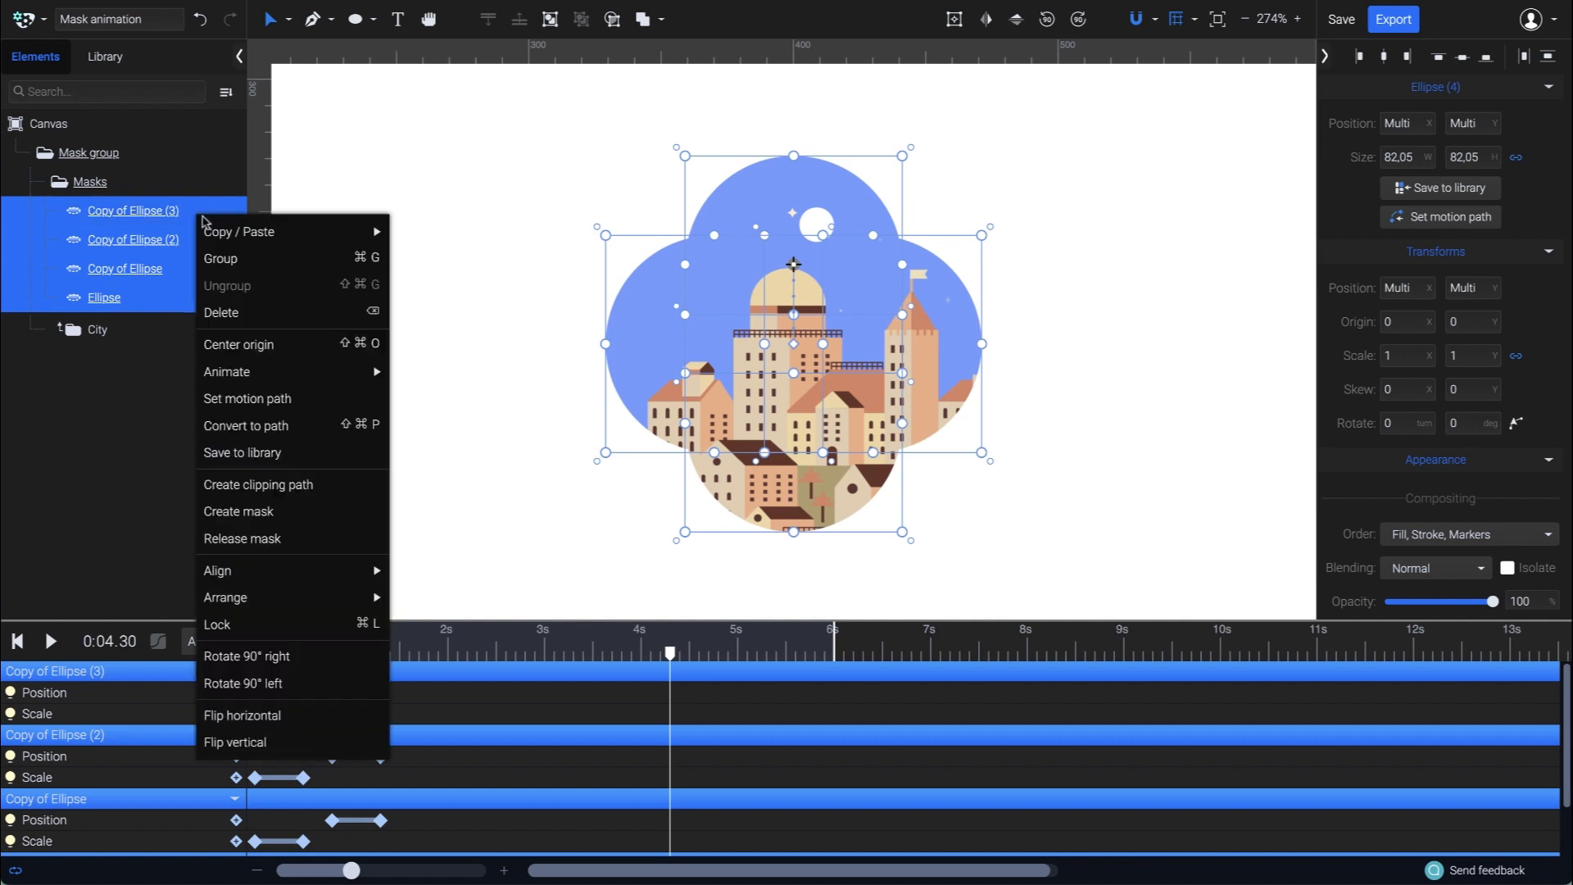
left_click(282, 259)
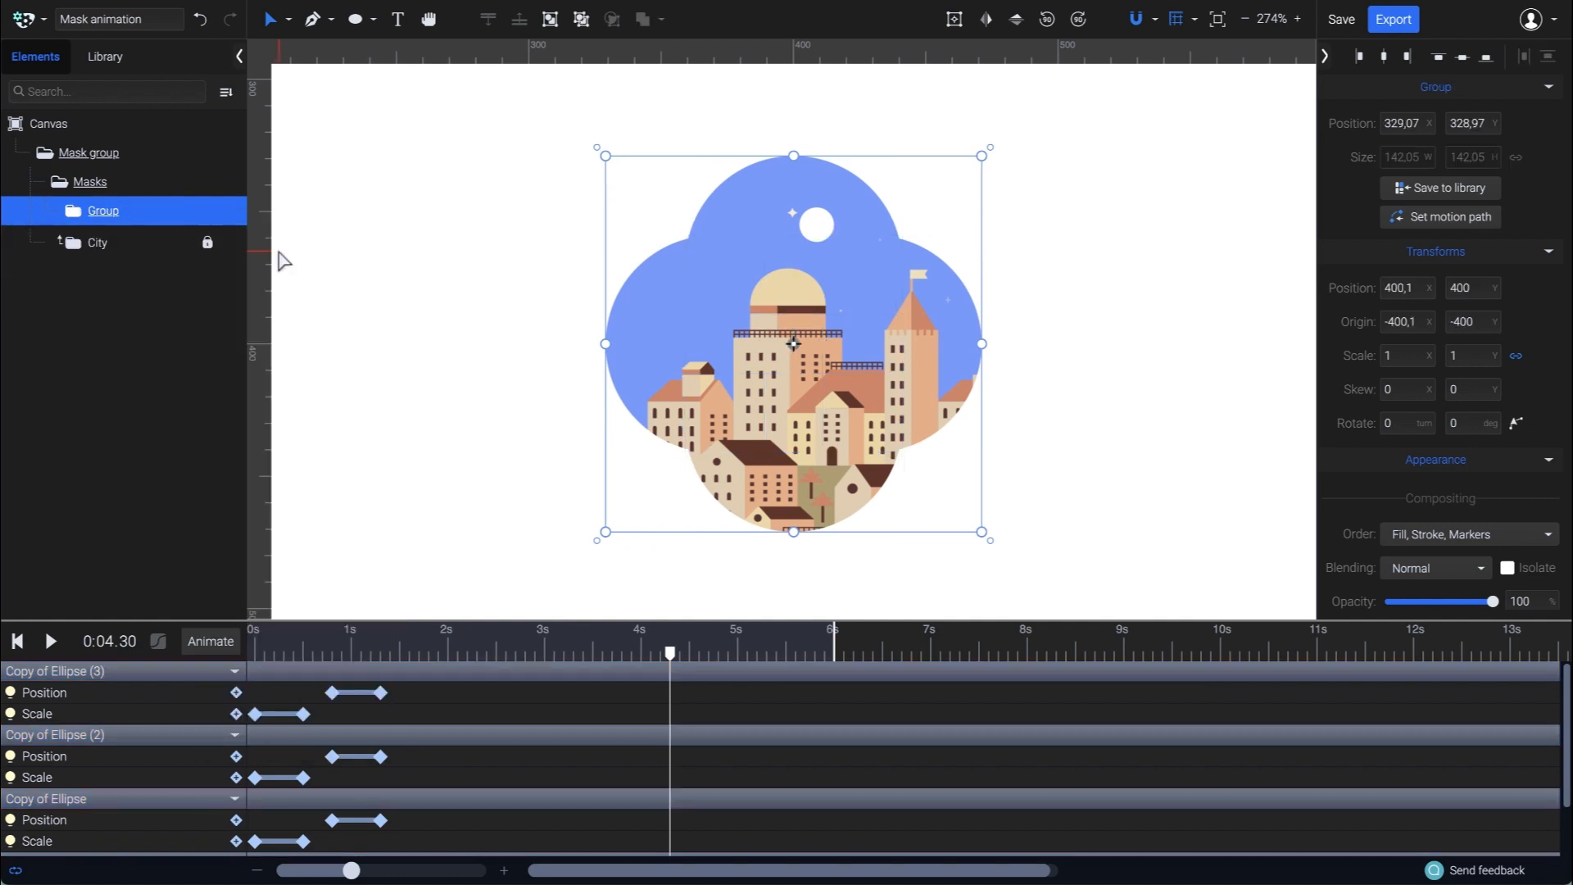
- Rename the new group of ellipses as Shapes
double_click(110, 211)
type("Shapes")
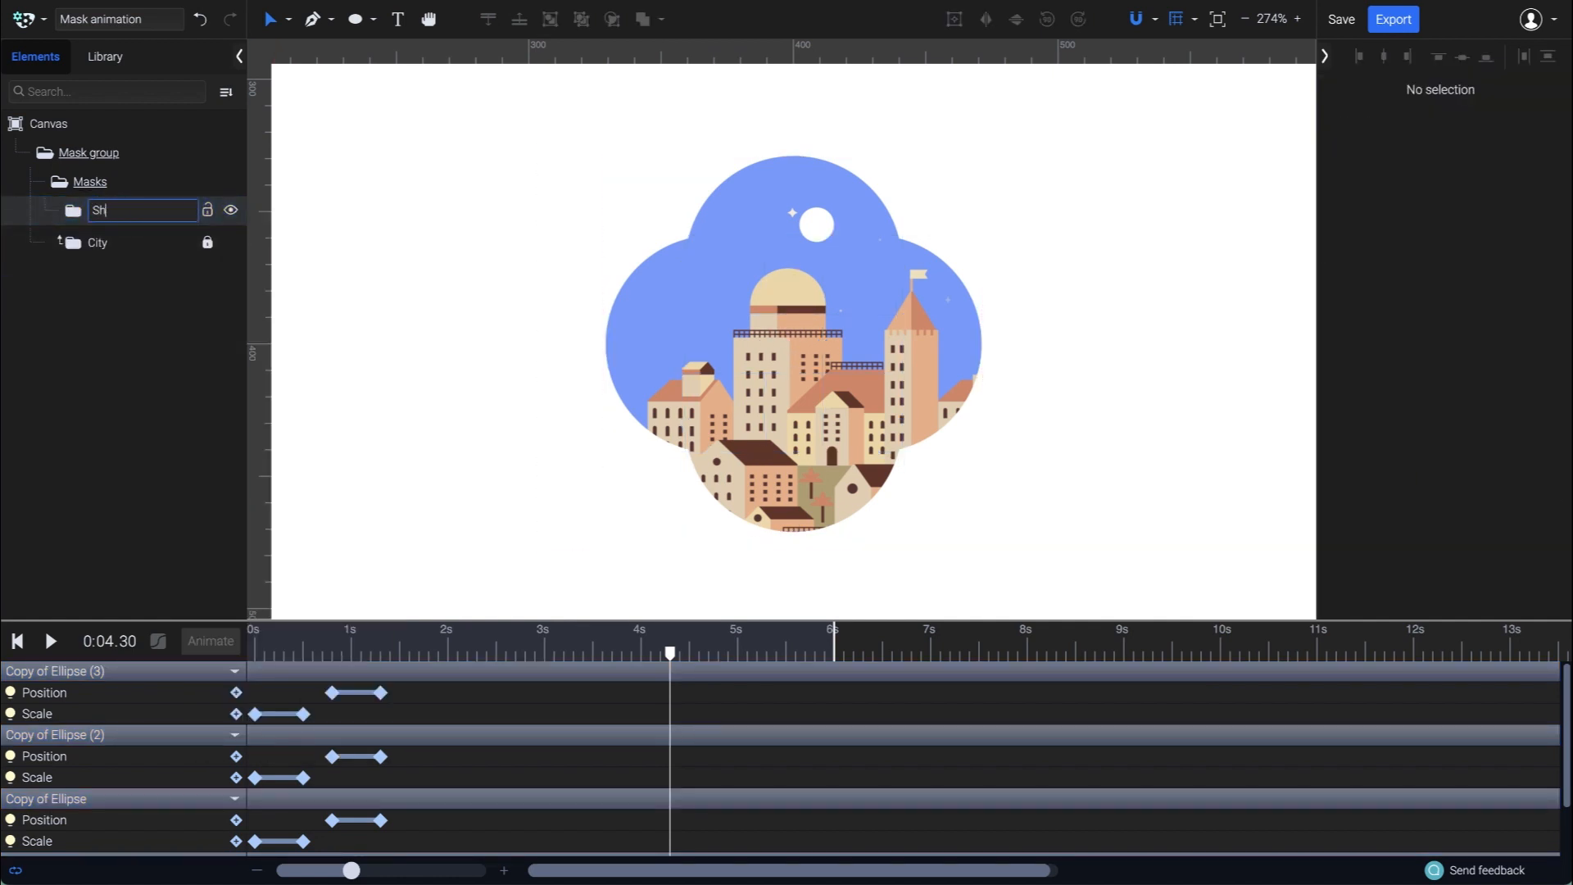
key("Return")
- Animate the rotation of the Shapes group, starting with a keyframe at 4.3 s and reaching 90 degrees at 5.7 s
left_click(139, 213)
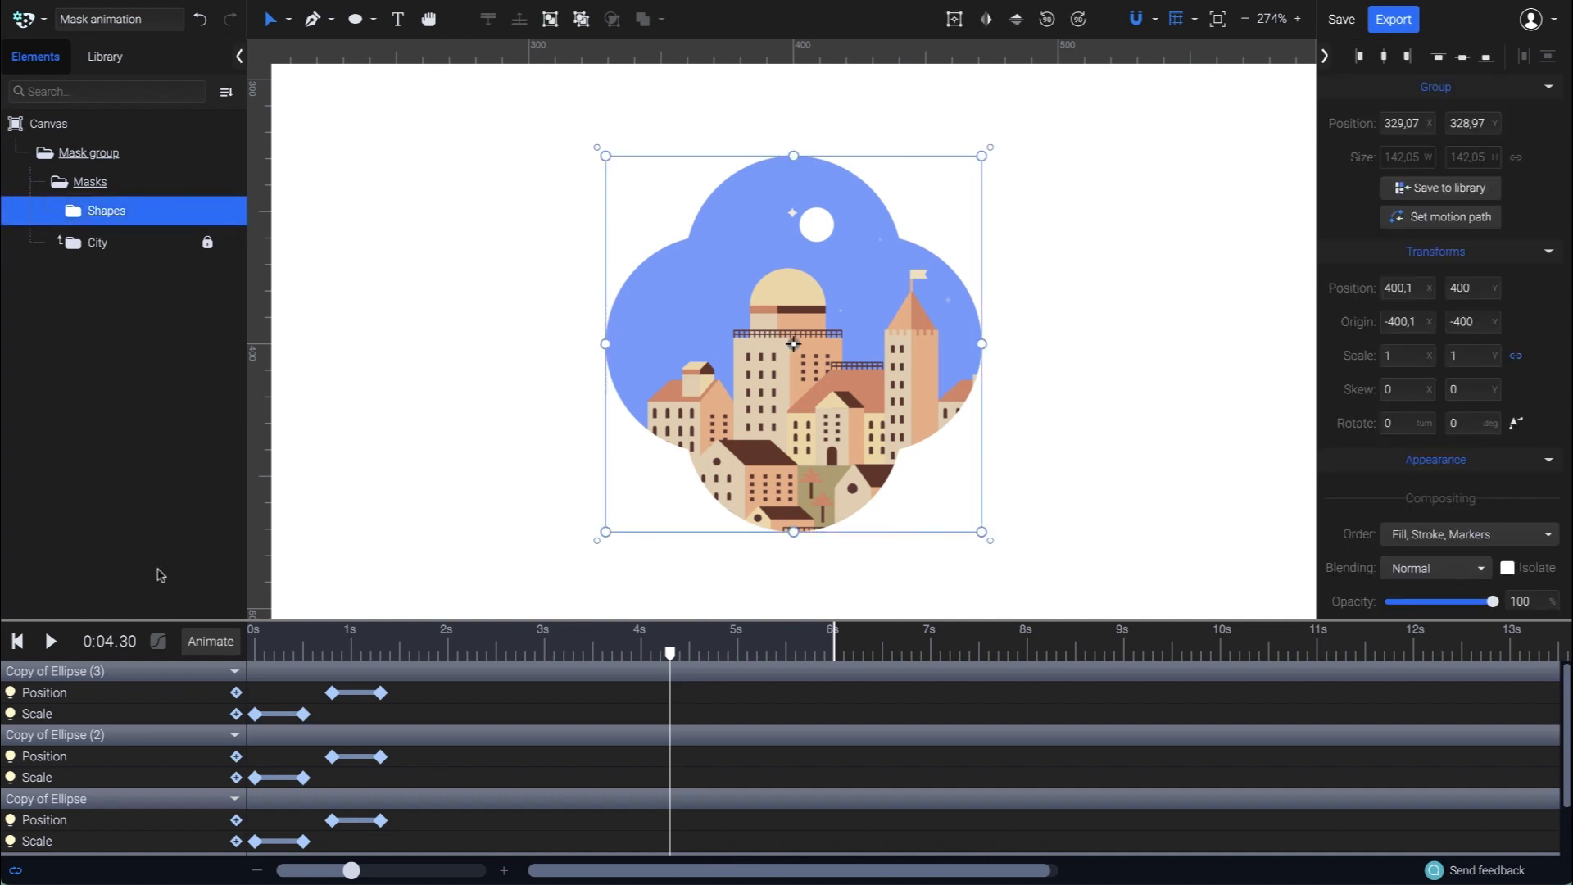
left_click(201, 647)
left_click(173, 525)
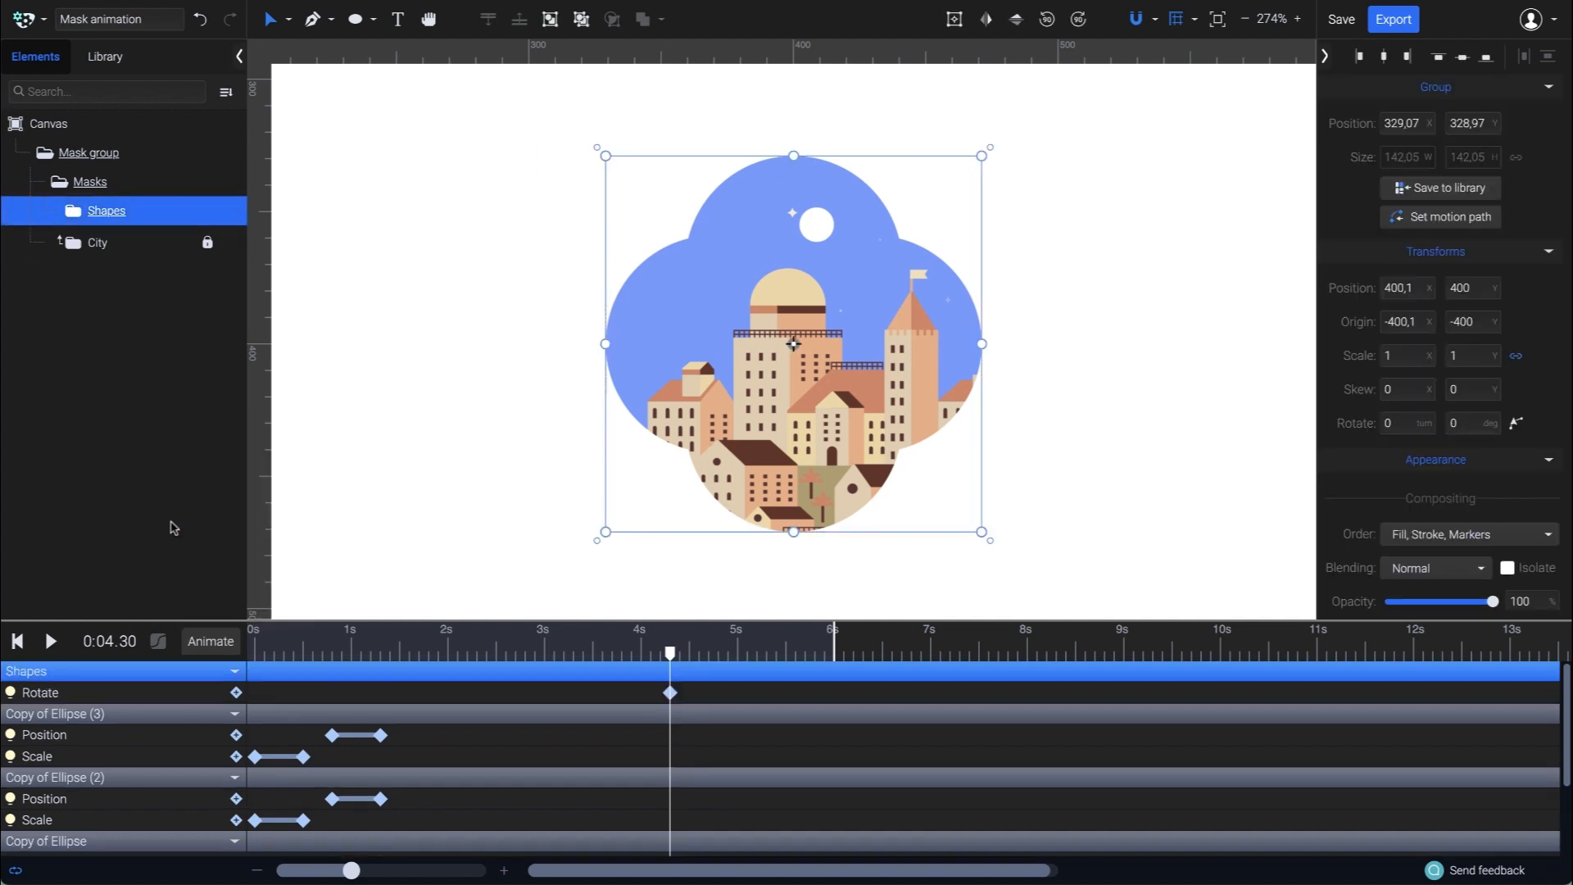
left_click_drag(670, 654, 808, 664)
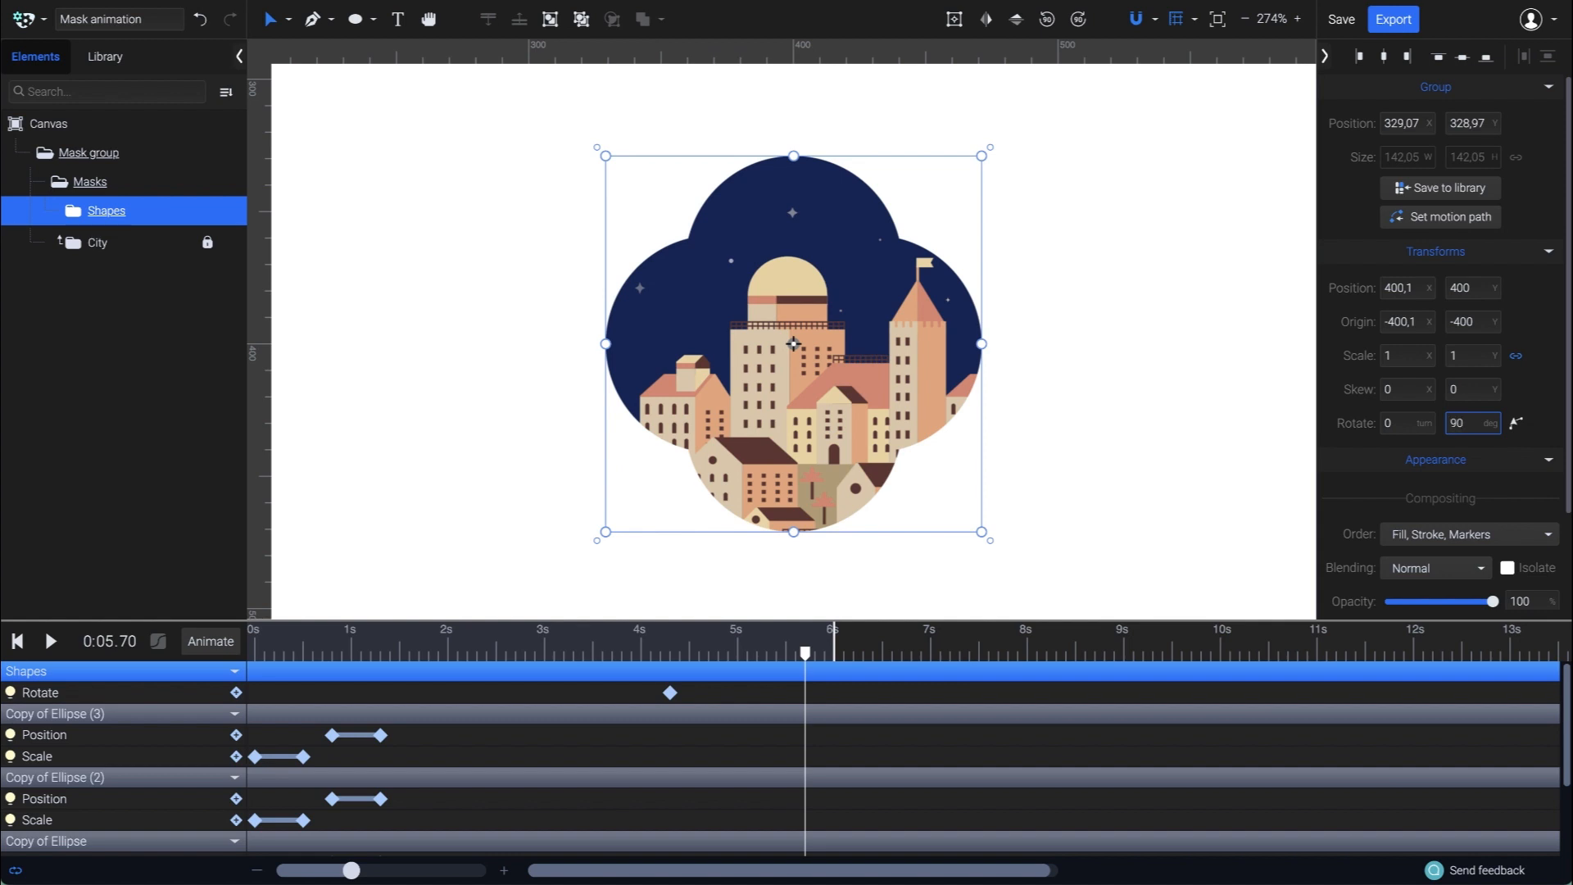
key("Return")
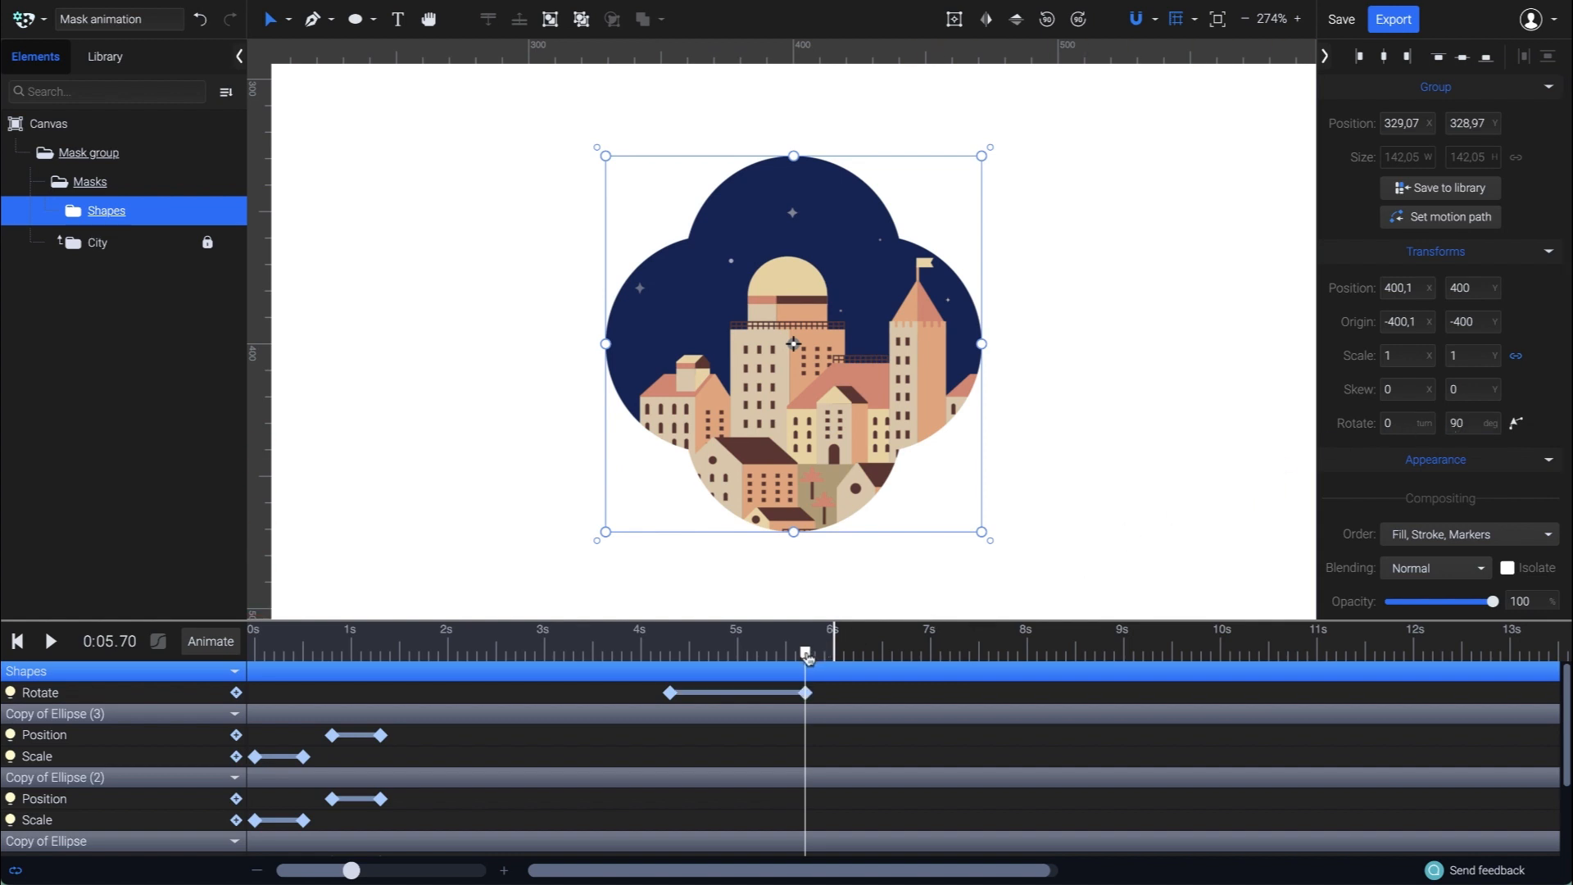
- Play the animation from 0 s to preview the mask with the group rotation
left_click_drag(807, 655, 259, 656)
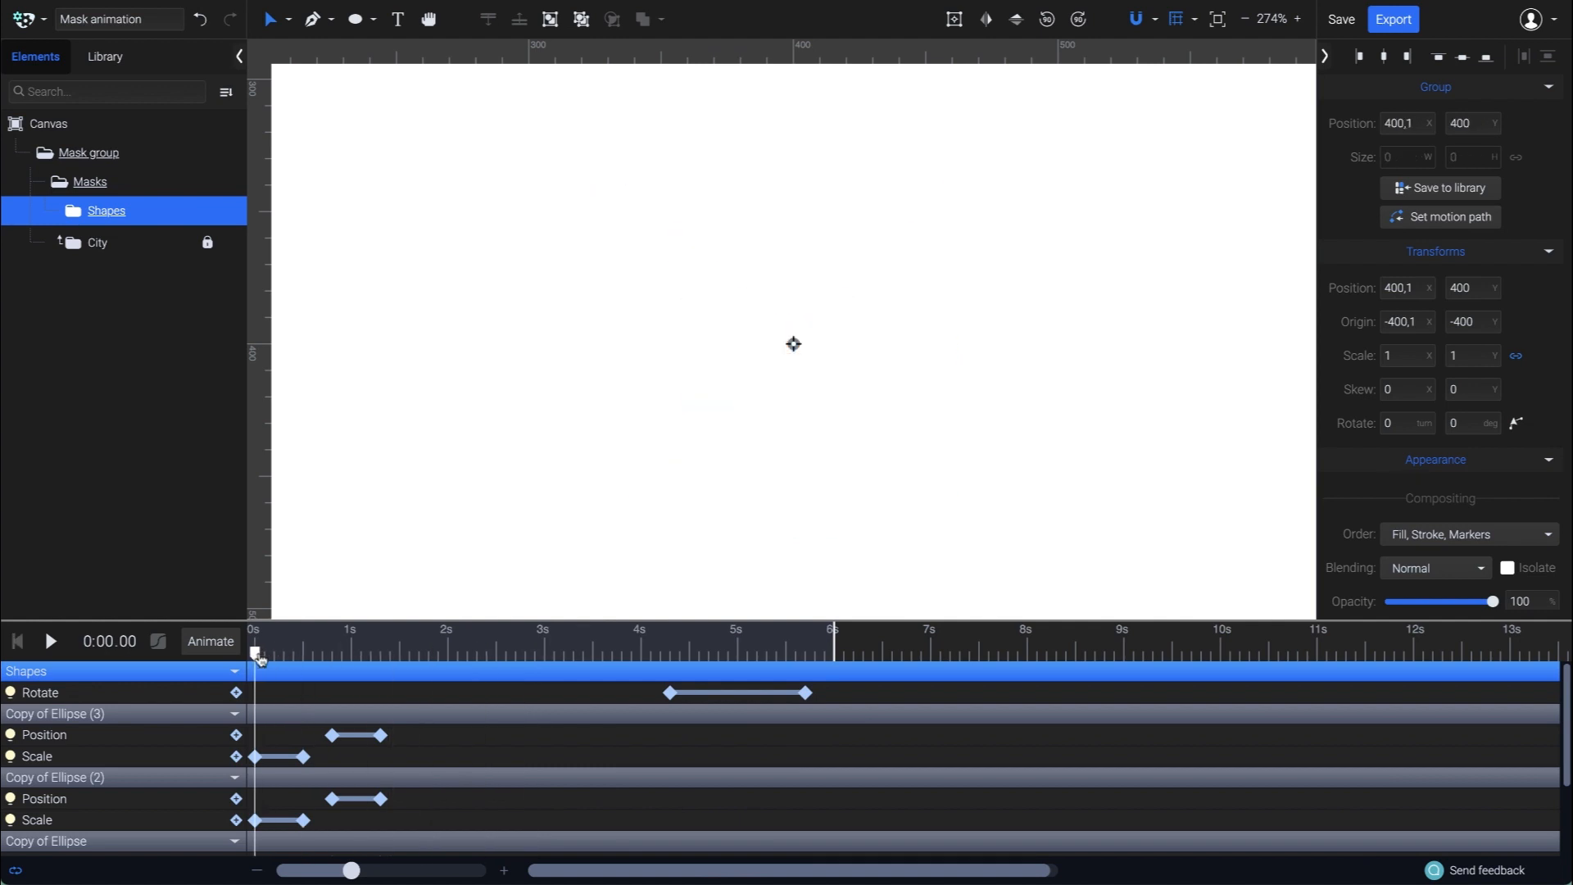
key("space")
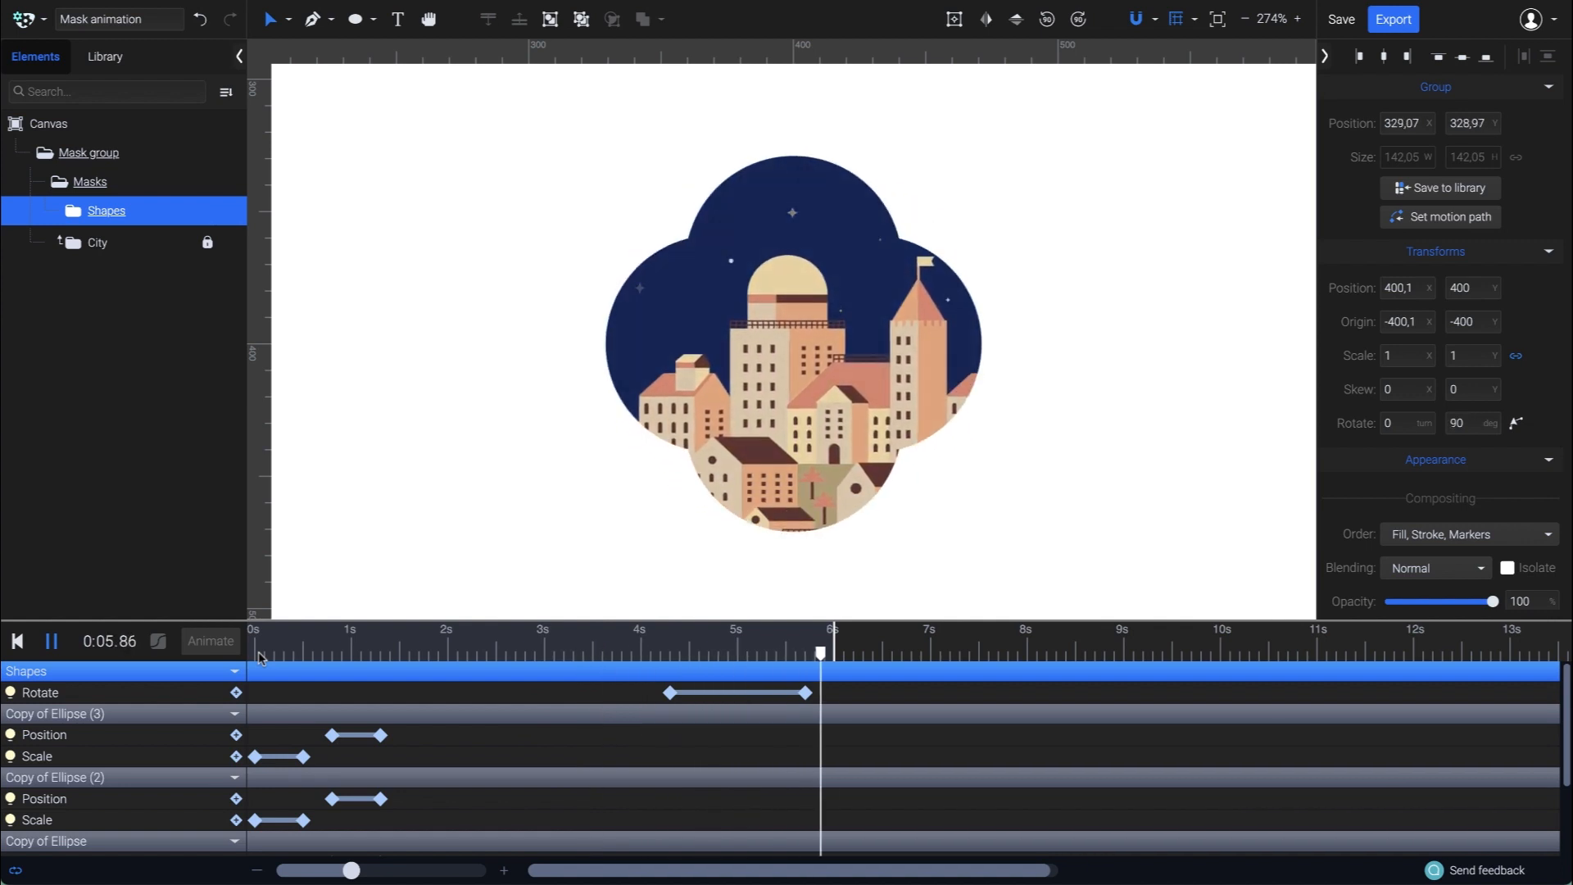
key("space")
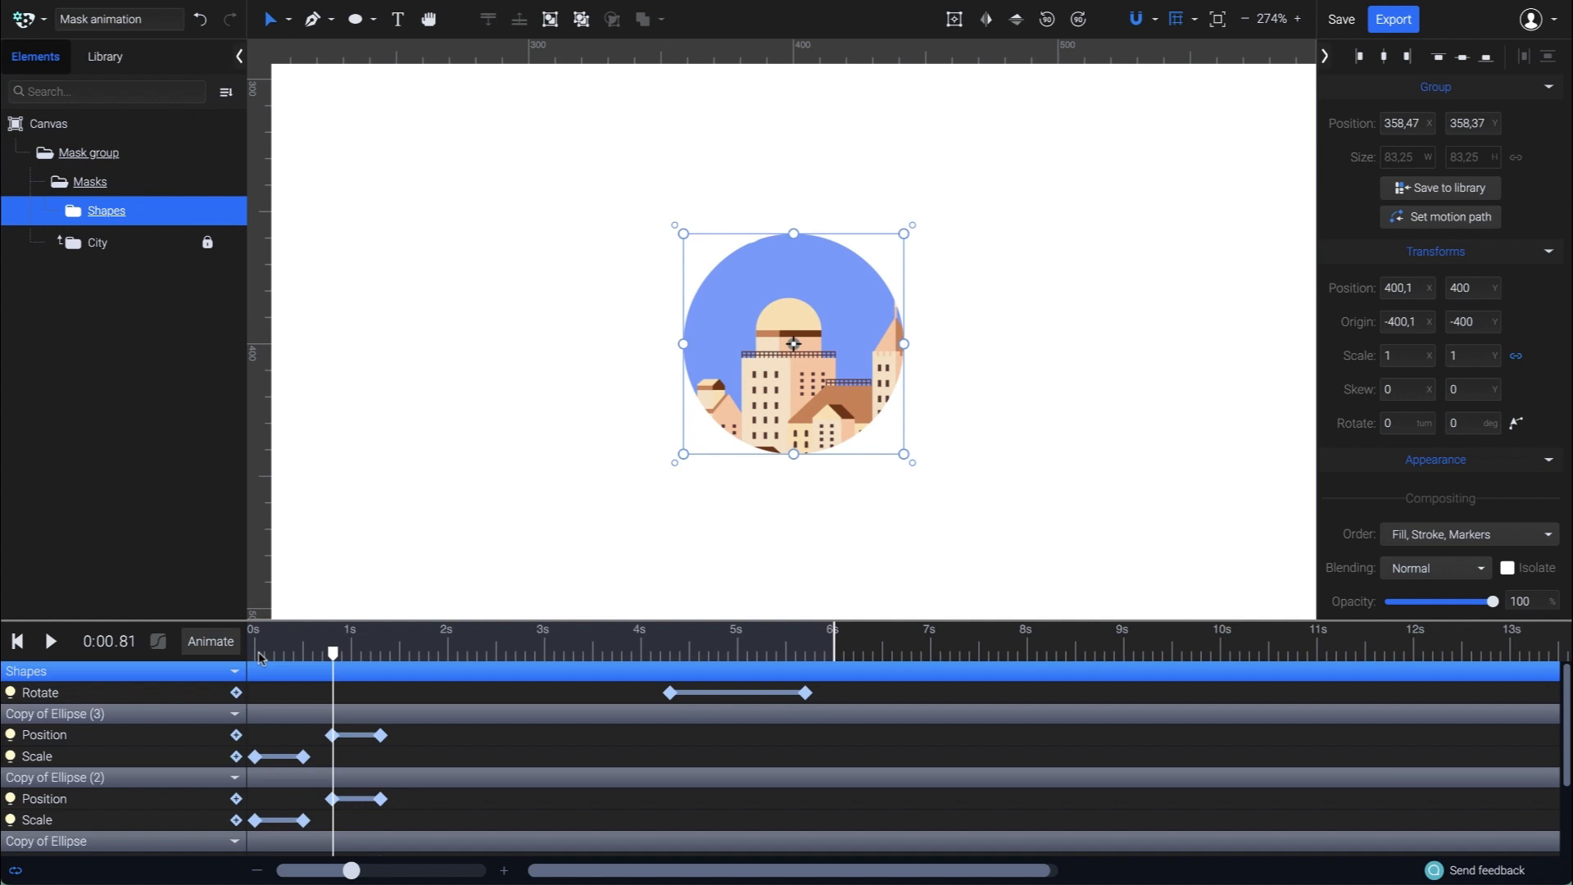
- Add a Scale keyframe at 4.3 s to all four ellipses inside the Shapes group
left_click(670, 693)
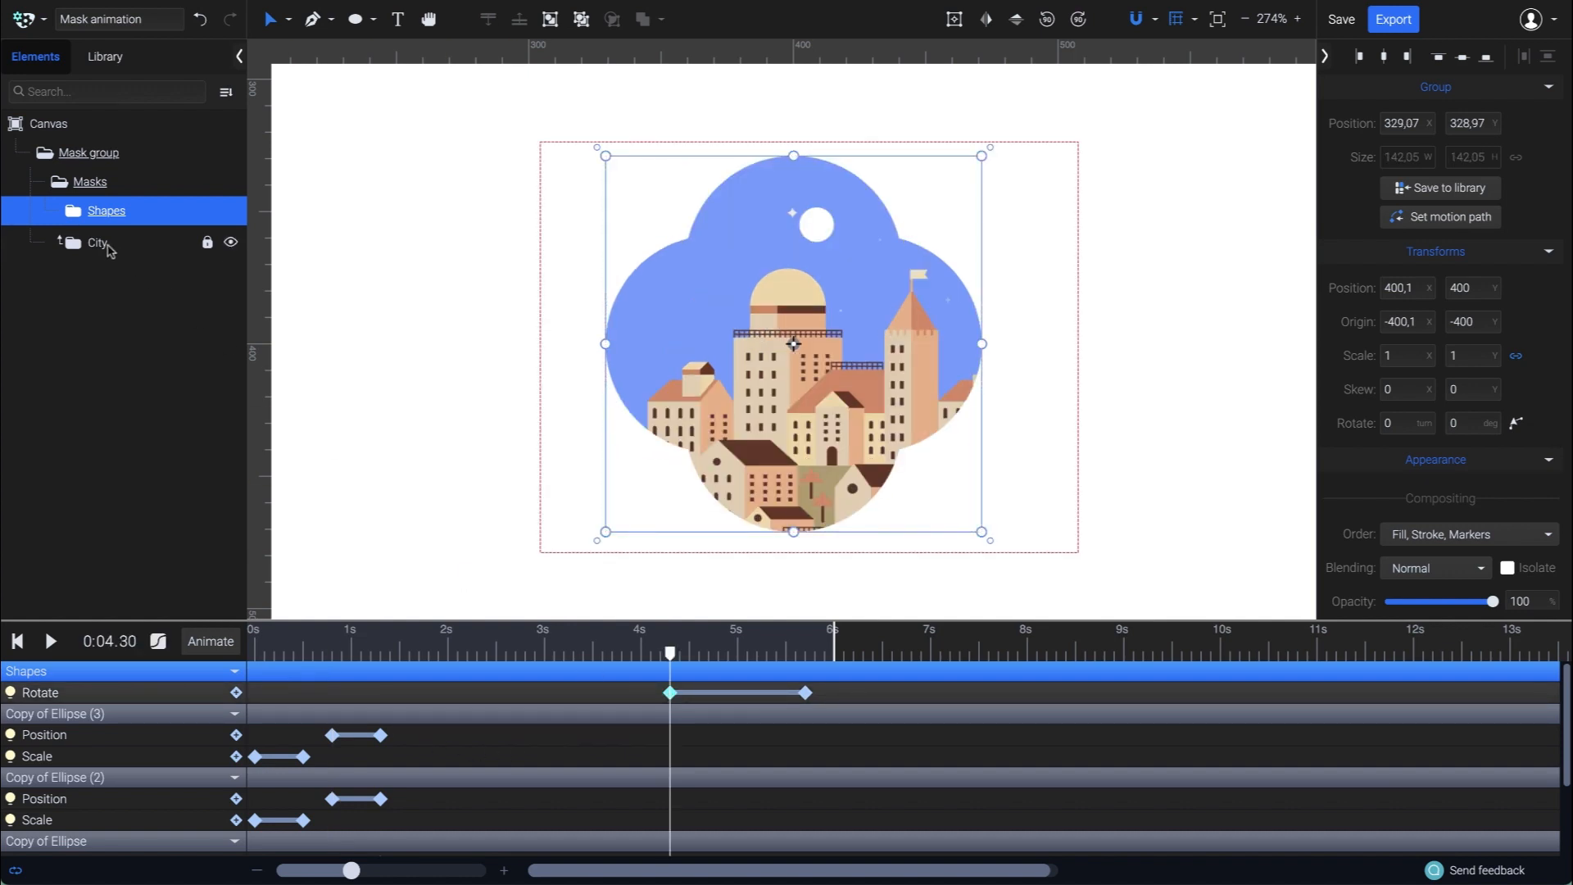
left_click(81, 217)
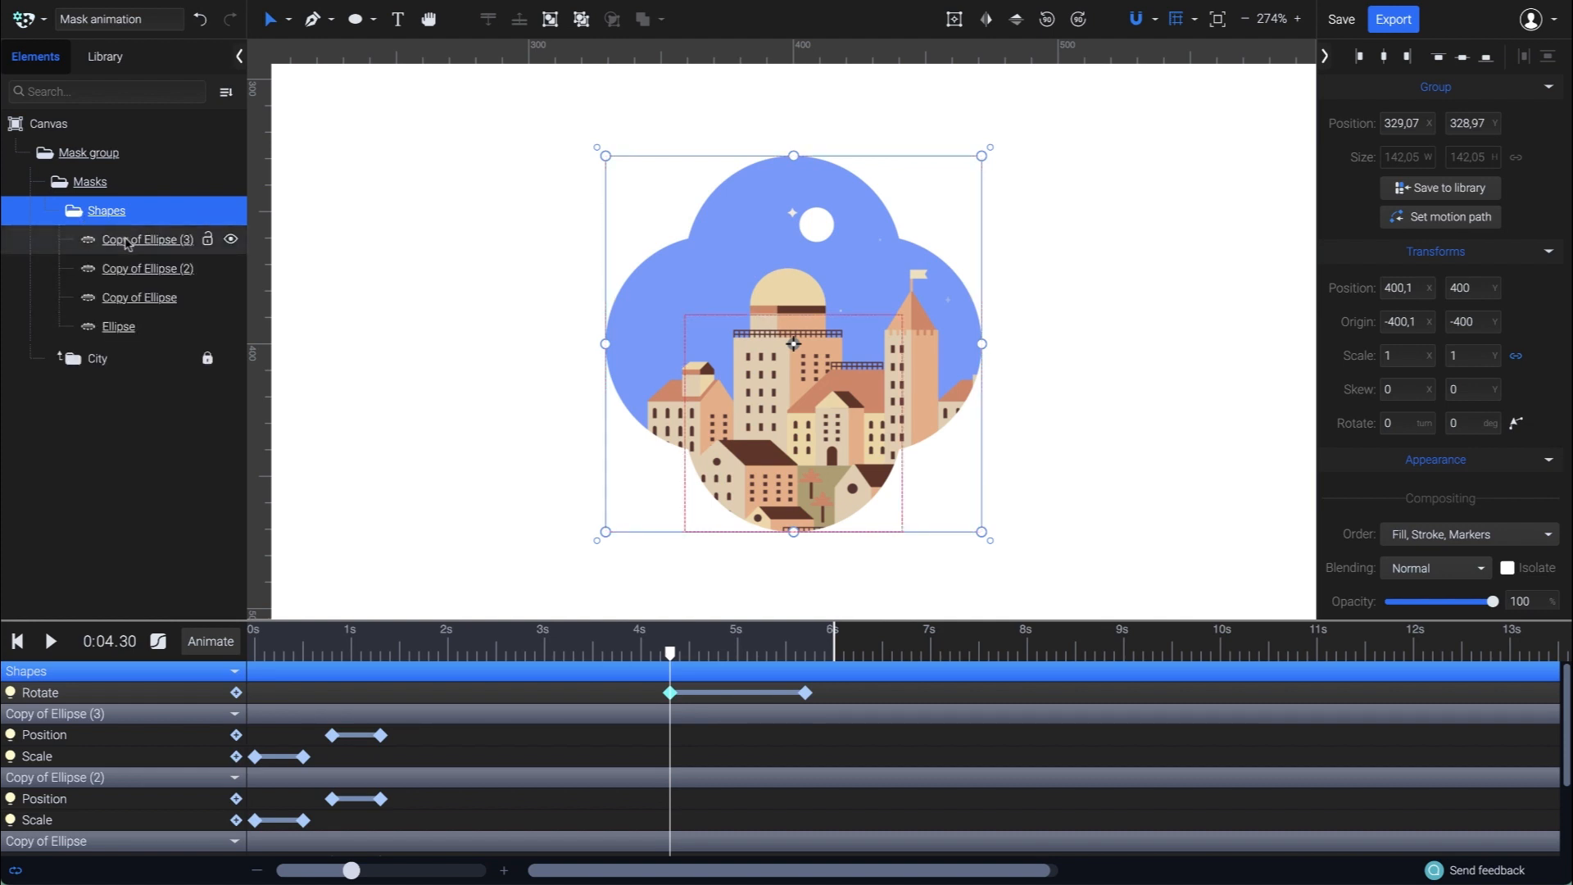
left_click(127, 240)
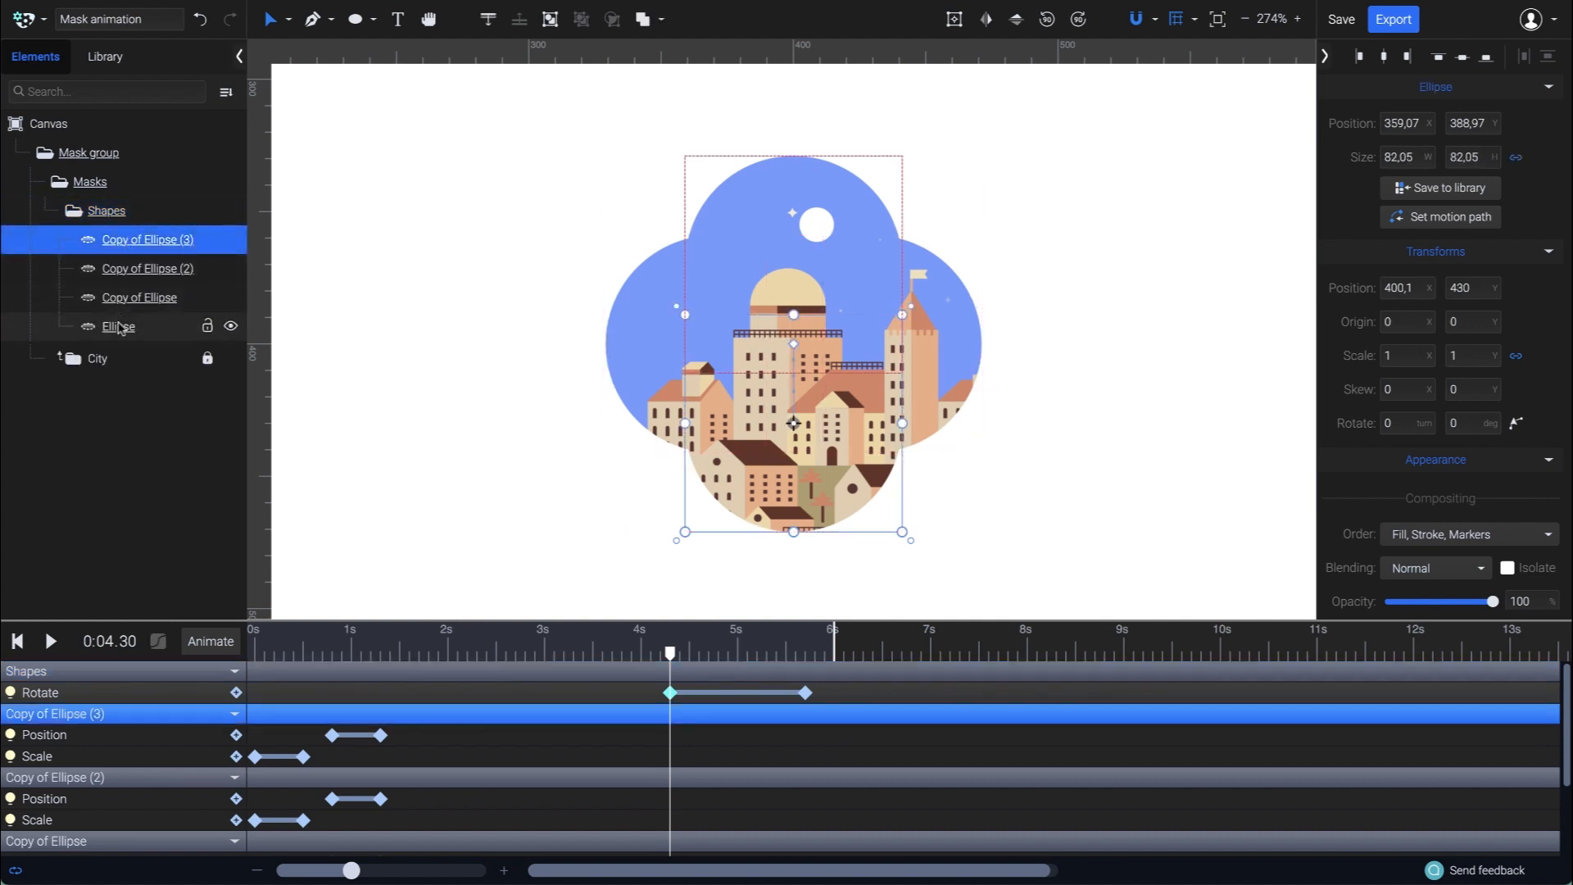
left_click(119, 326, "shift")
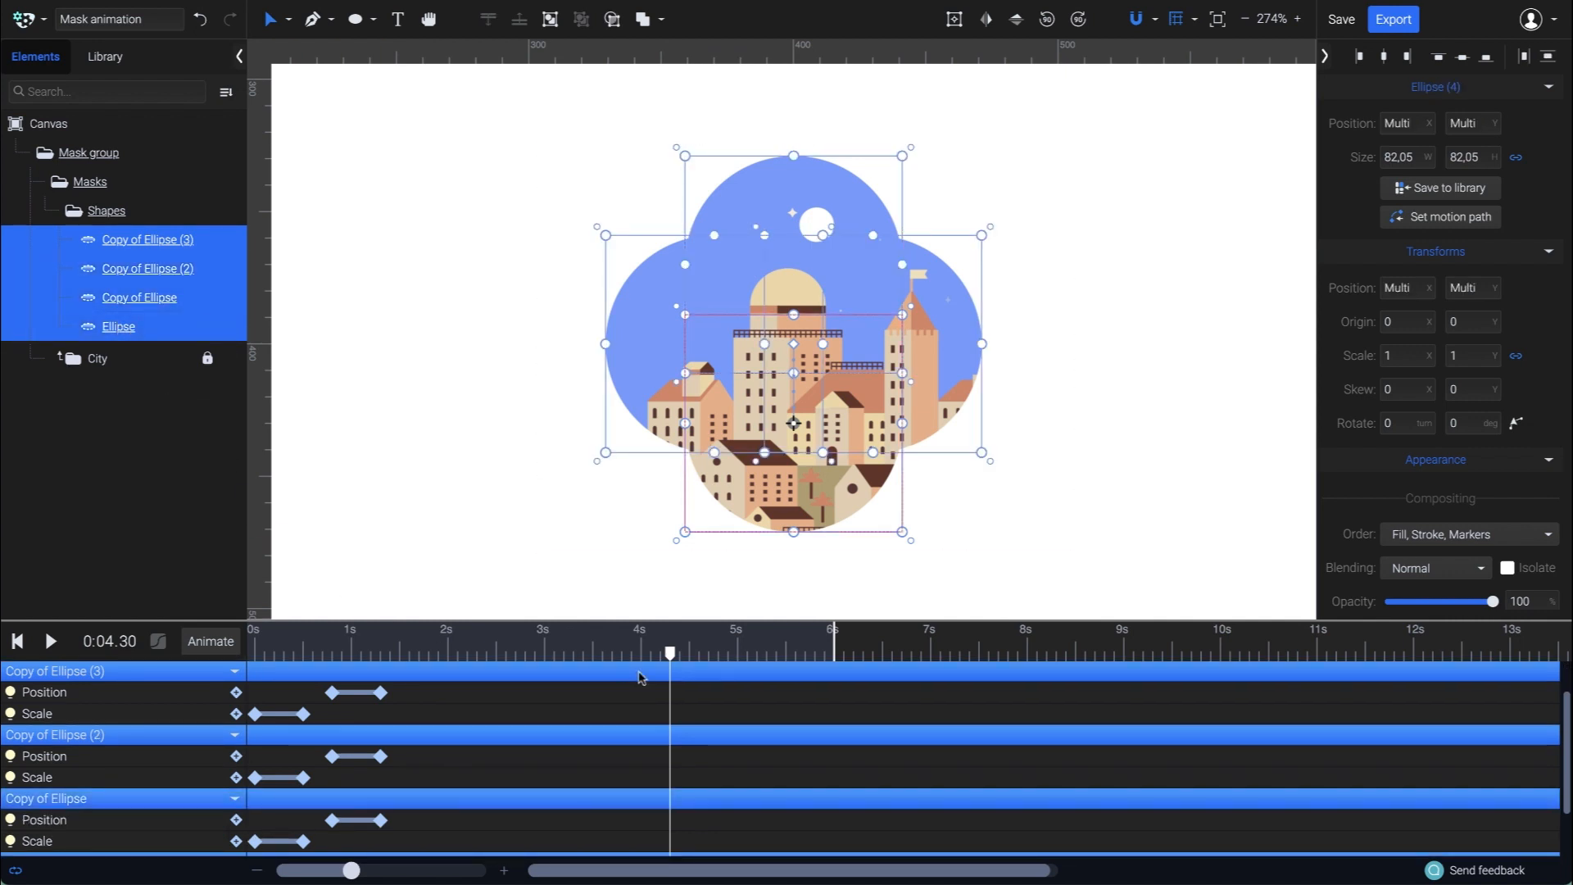
key("shift+s")
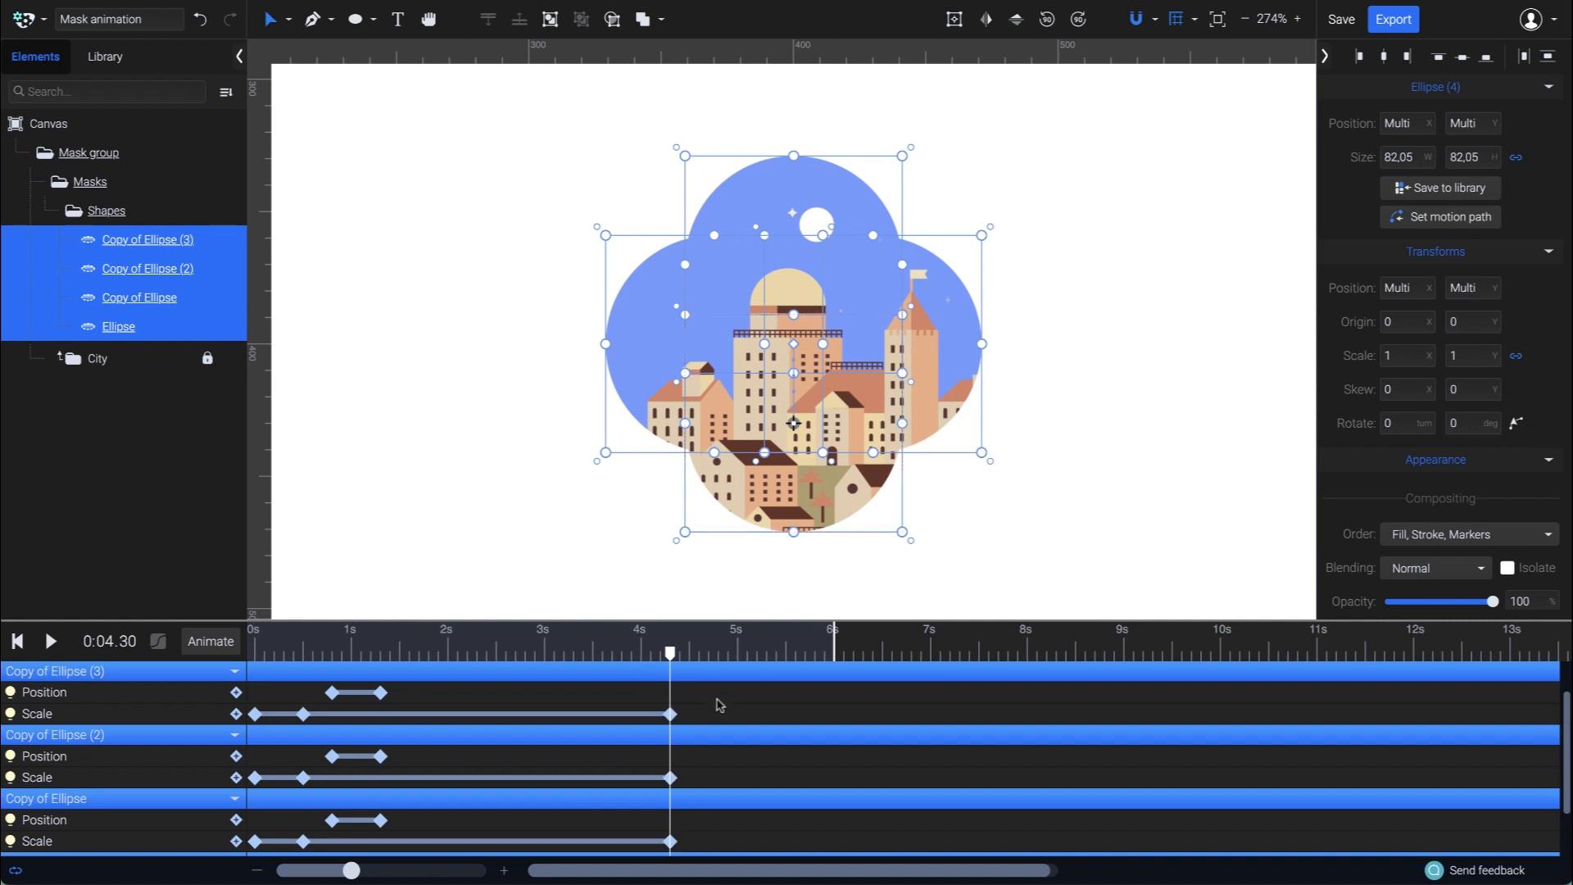
- Set the scale of all four ellipses to 0 at 5.7 s, where the group rotation ends
scroll(689, 727, "up", 1)
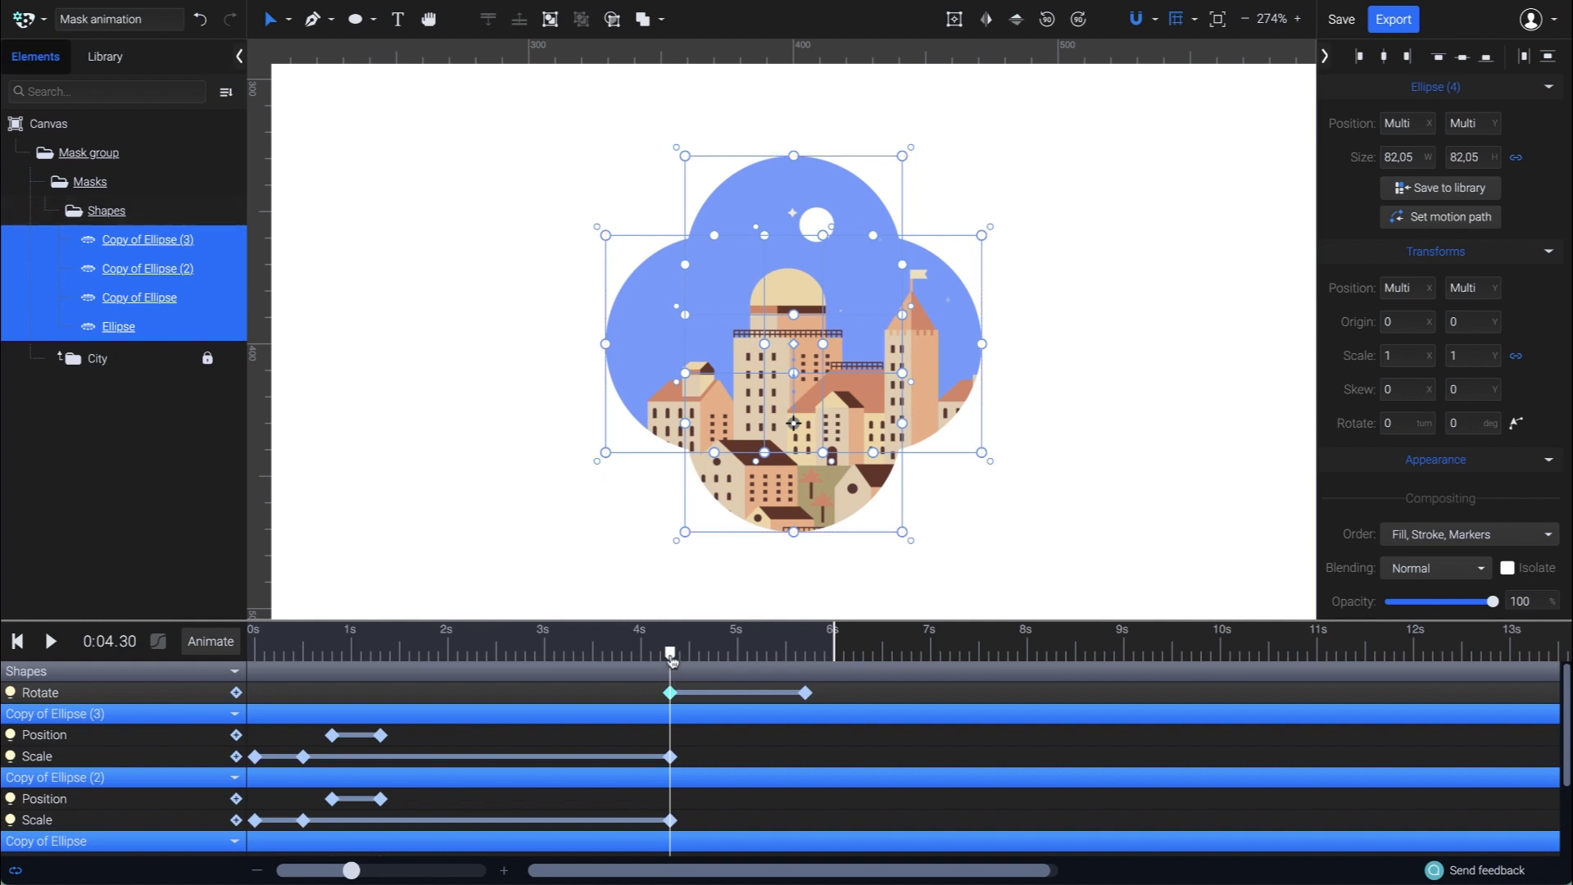
left_click_drag(679, 656, 807, 662)
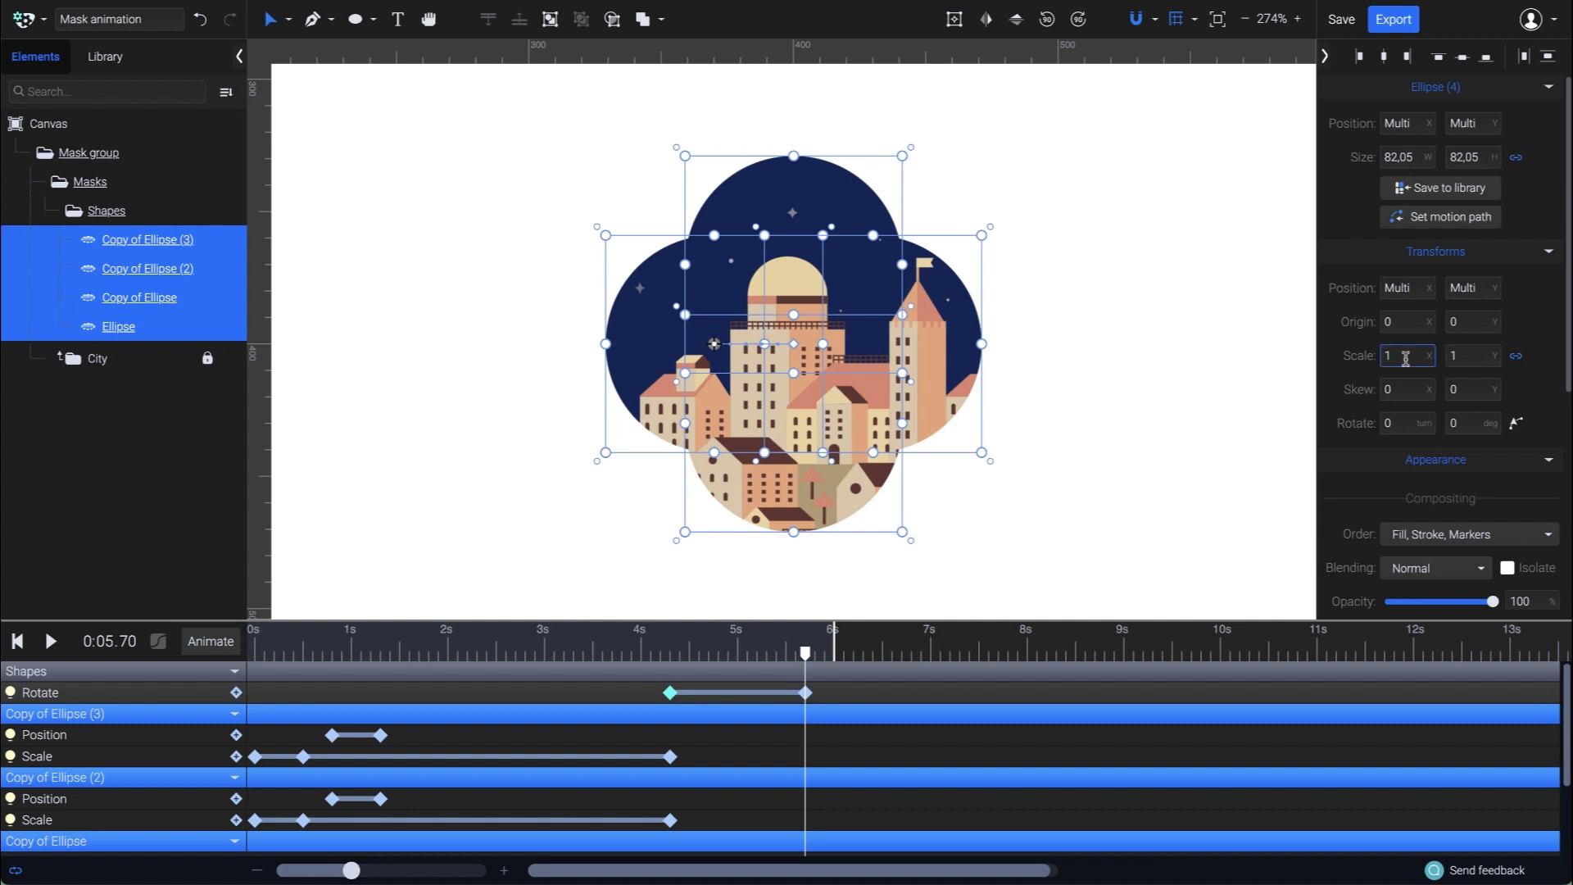
key("Return")
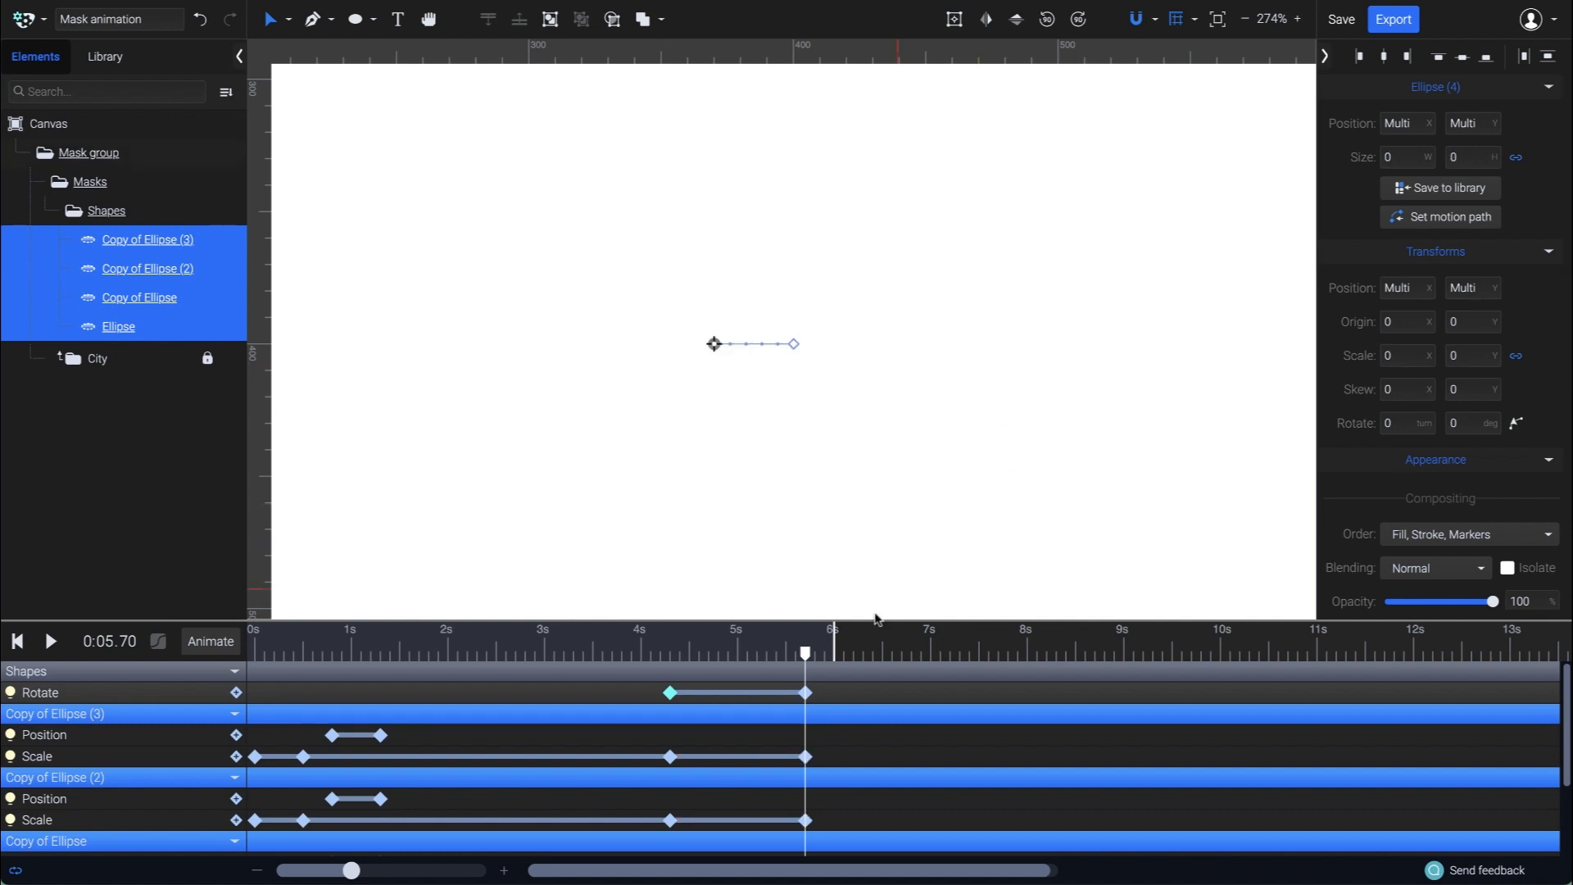
- Preview the animation from the start to check the closing scale, and return the playhead to 0 s
left_click_drag(807, 655, 253, 655)
key("space")
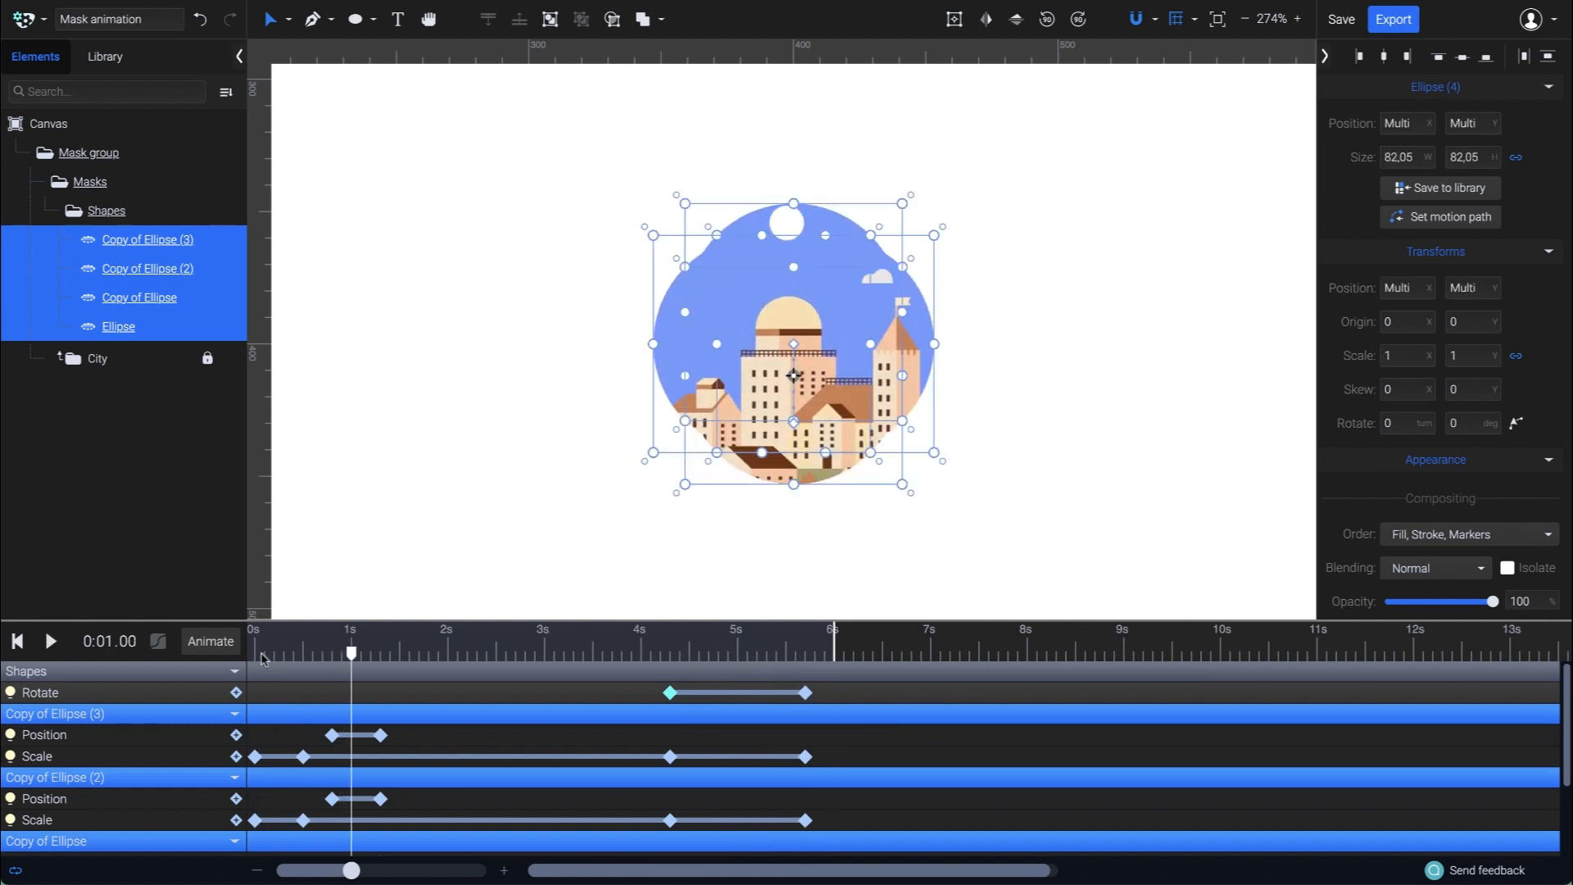
left_click(255, 654)
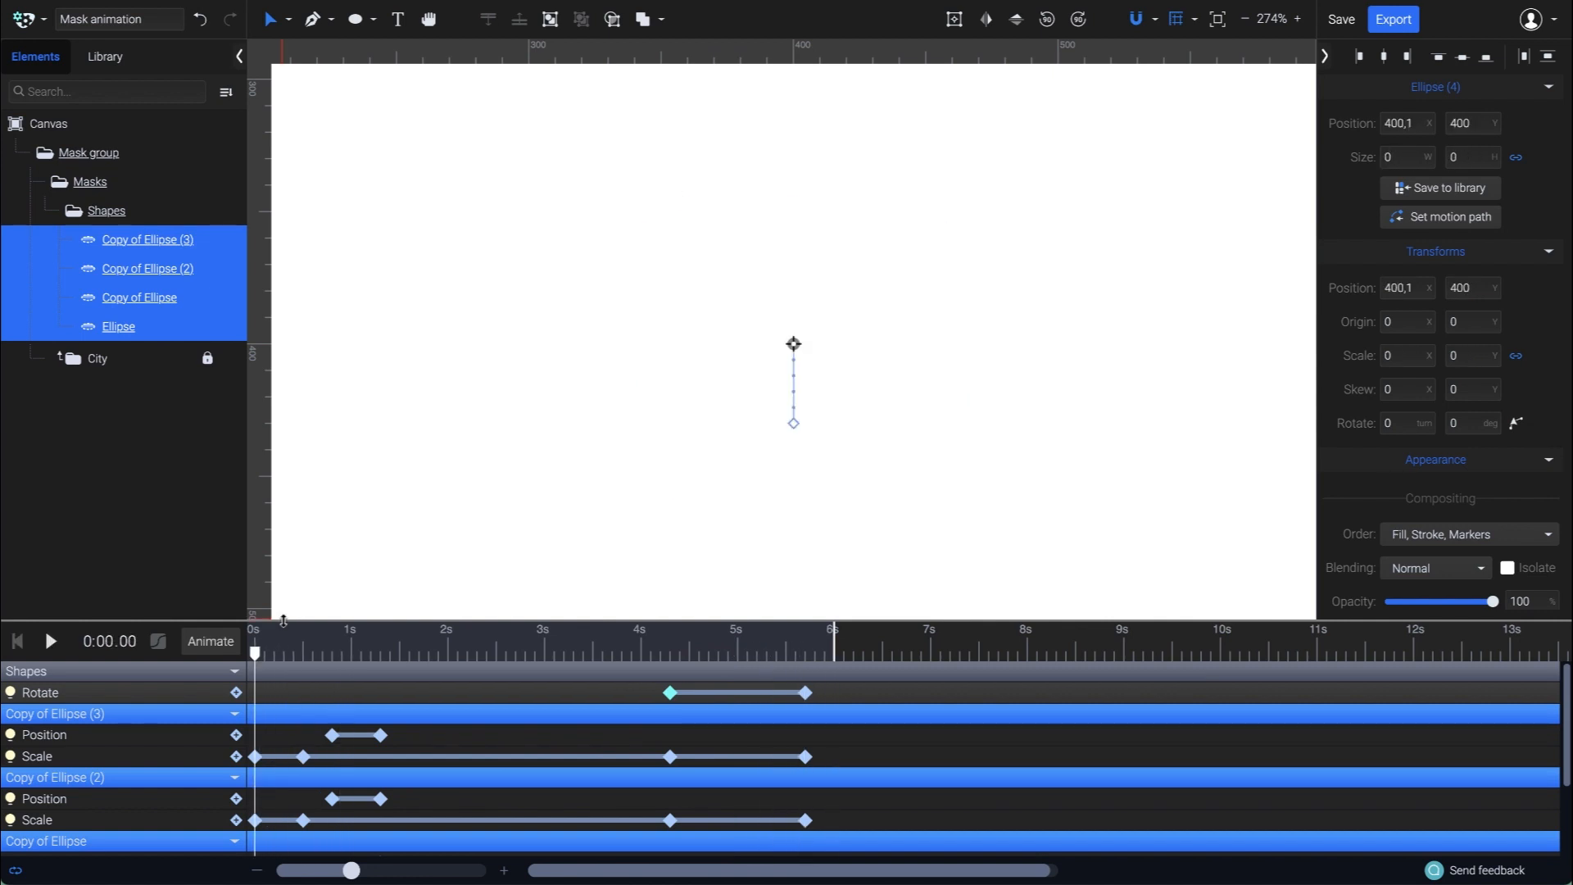
- Apply Ease In Out Quad easing to the Shapes group's Rotate keyframes and all Position and Scale keyframes of the four ellipses
left_click_drag(282, 620, 314, 424)
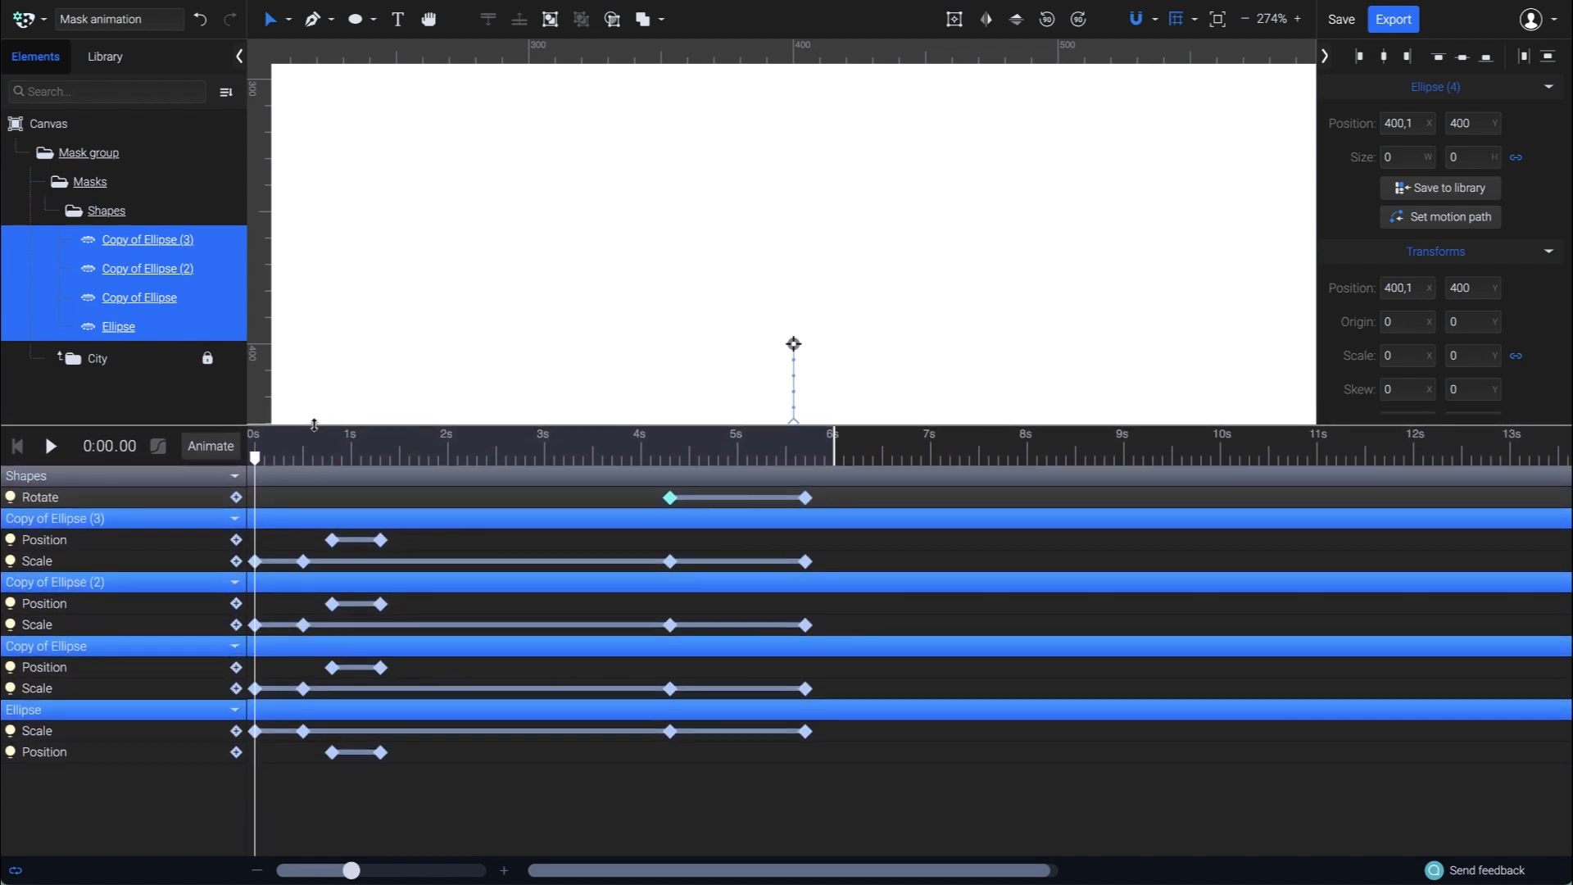
left_click(161, 500)
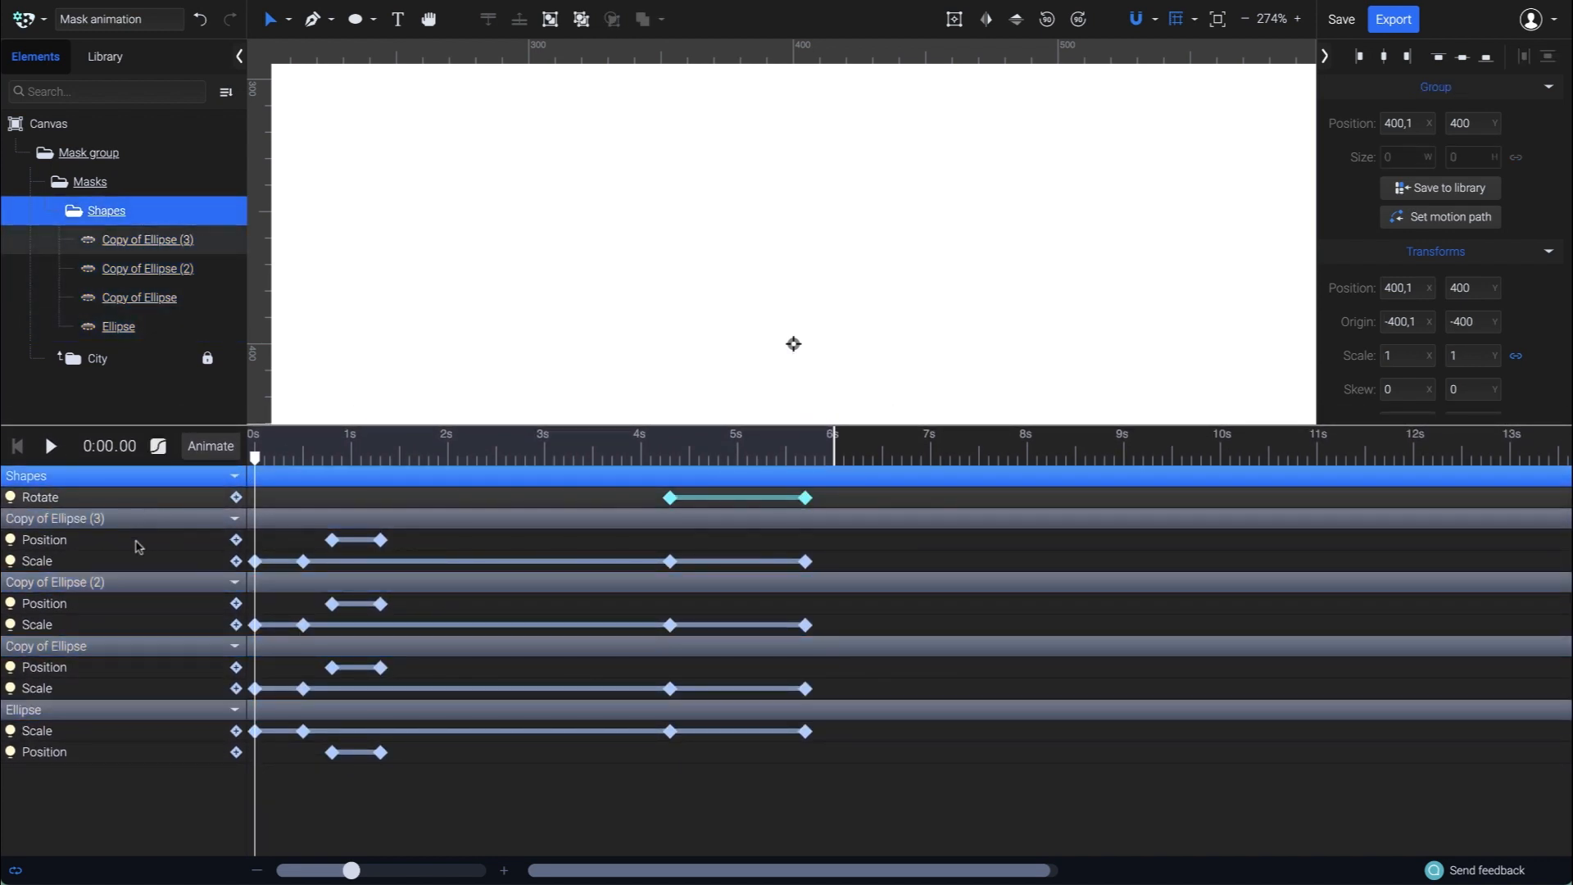
left_click(135, 541)
left_click(117, 605, "shift")
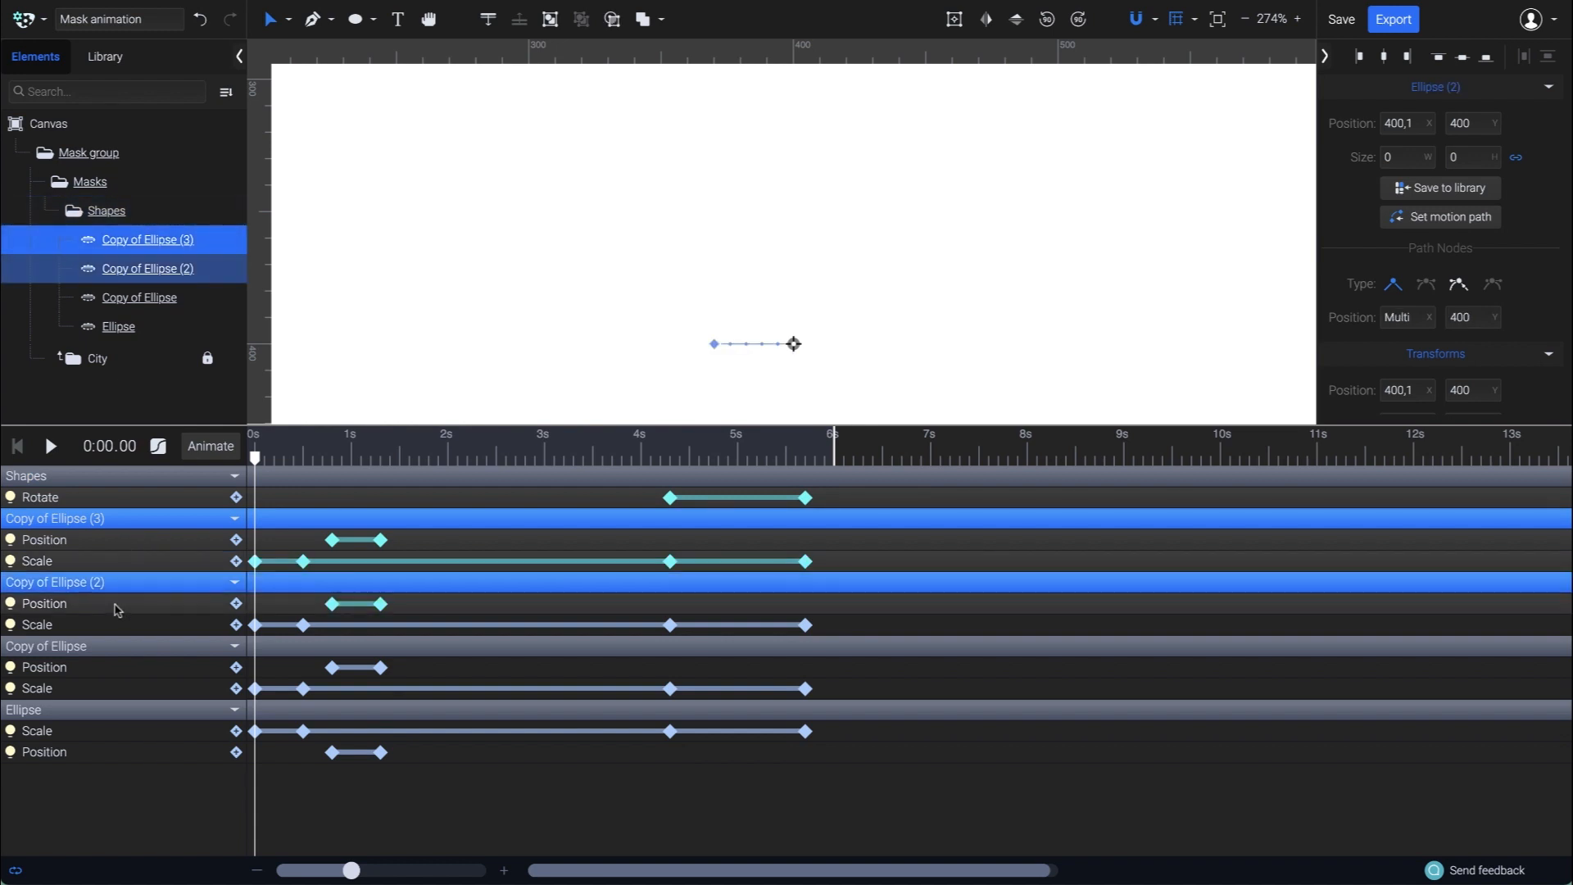
left_click(105, 668, "shift")
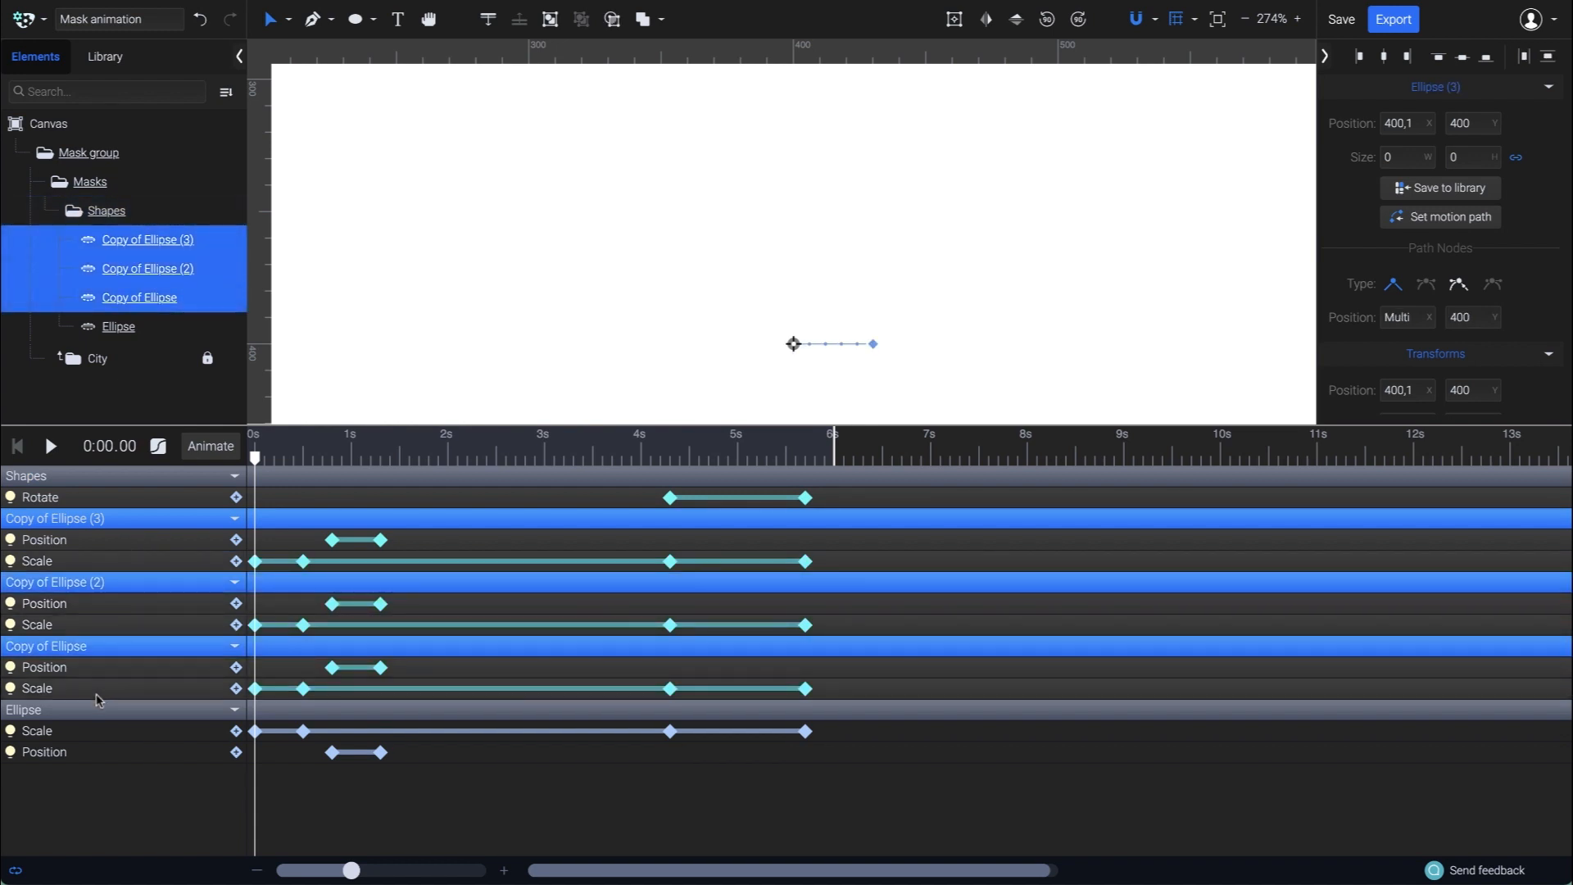
left_click(88, 731, "shift")
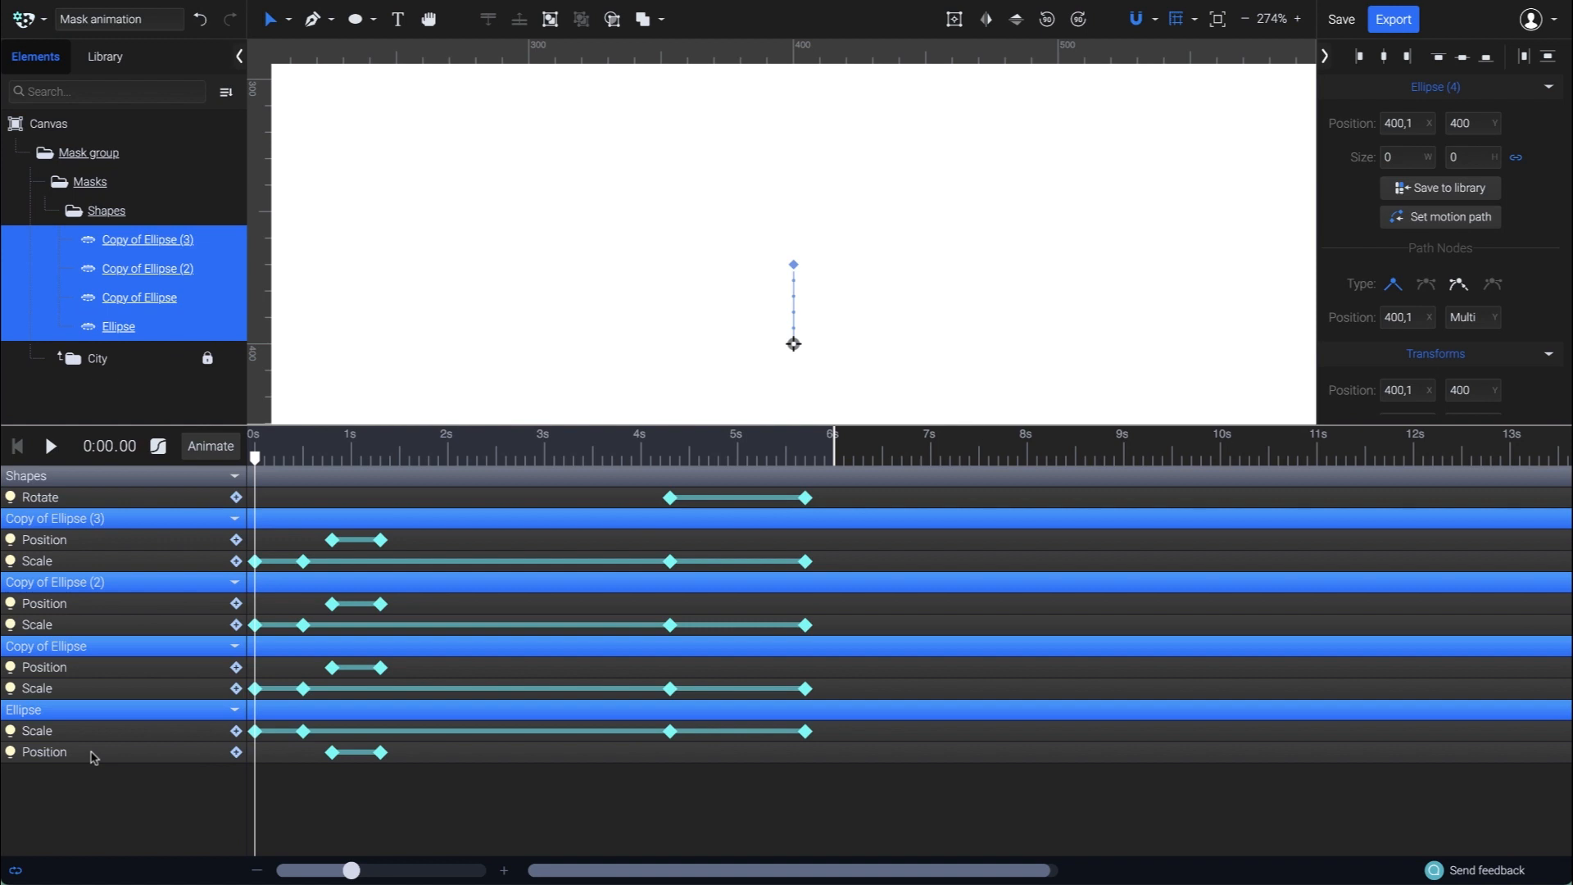
left_click(158, 447)
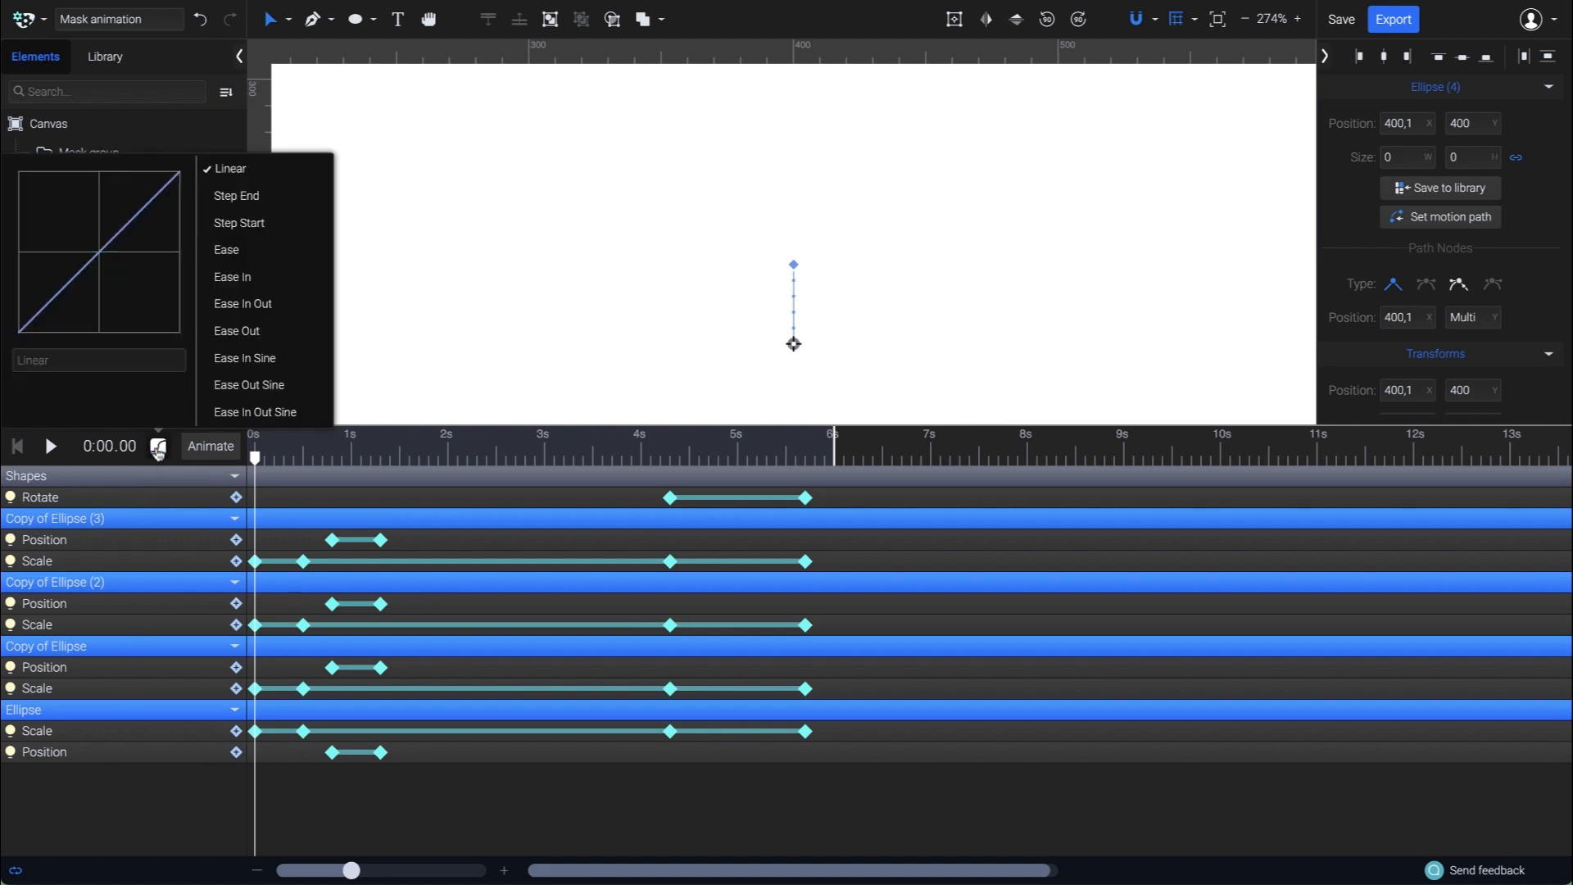
scroll(256, 316, "down", 3)
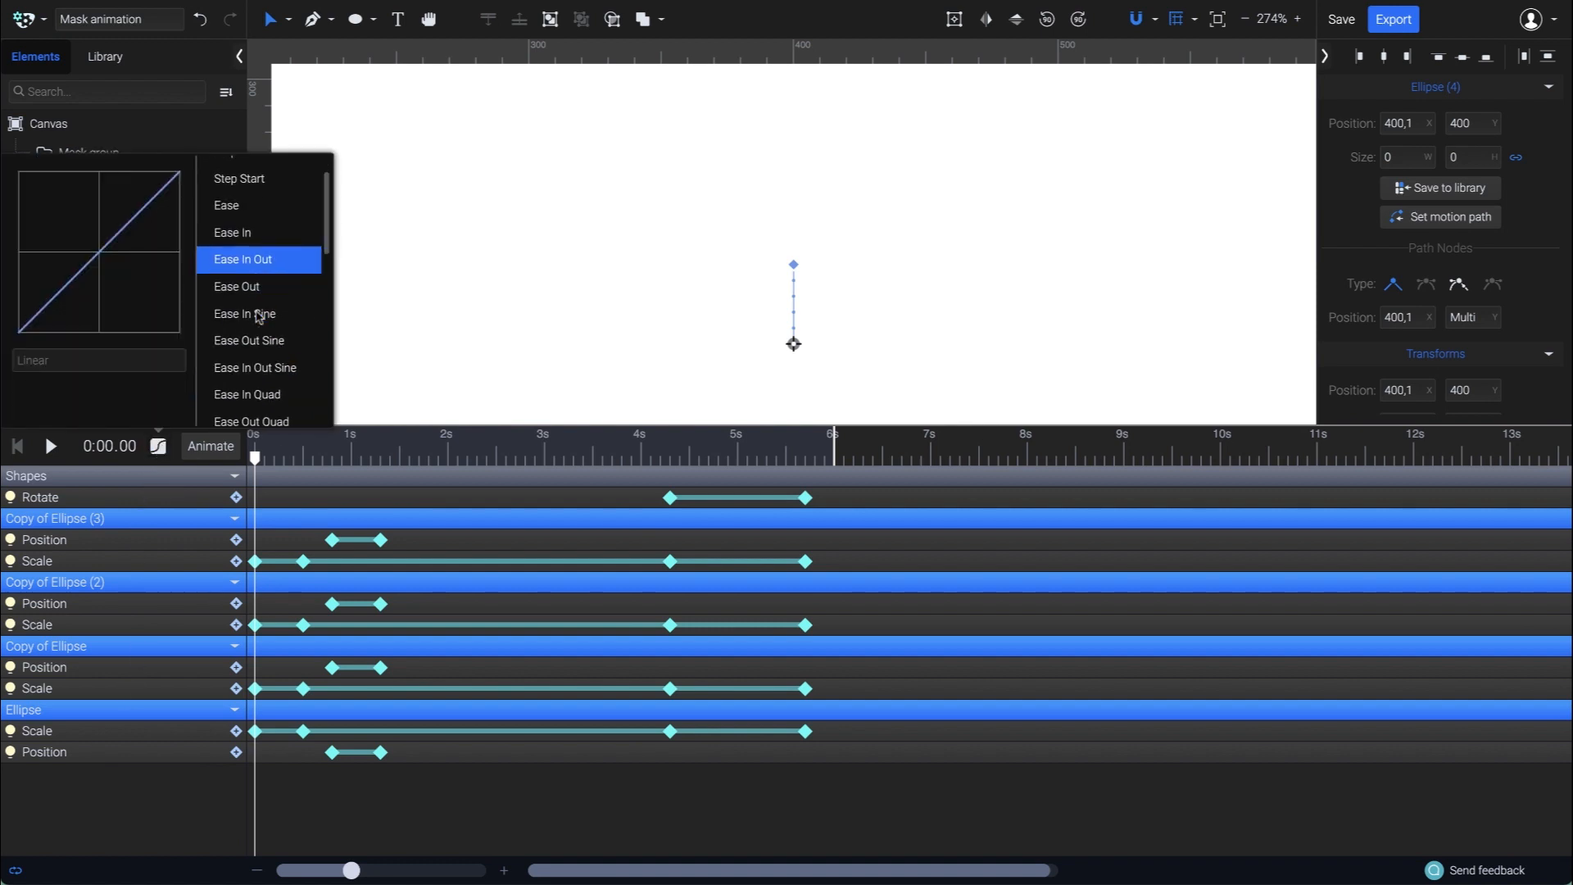
left_click(254, 329)
left_click(261, 355)
left_click(266, 381)
left_click(271, 410)
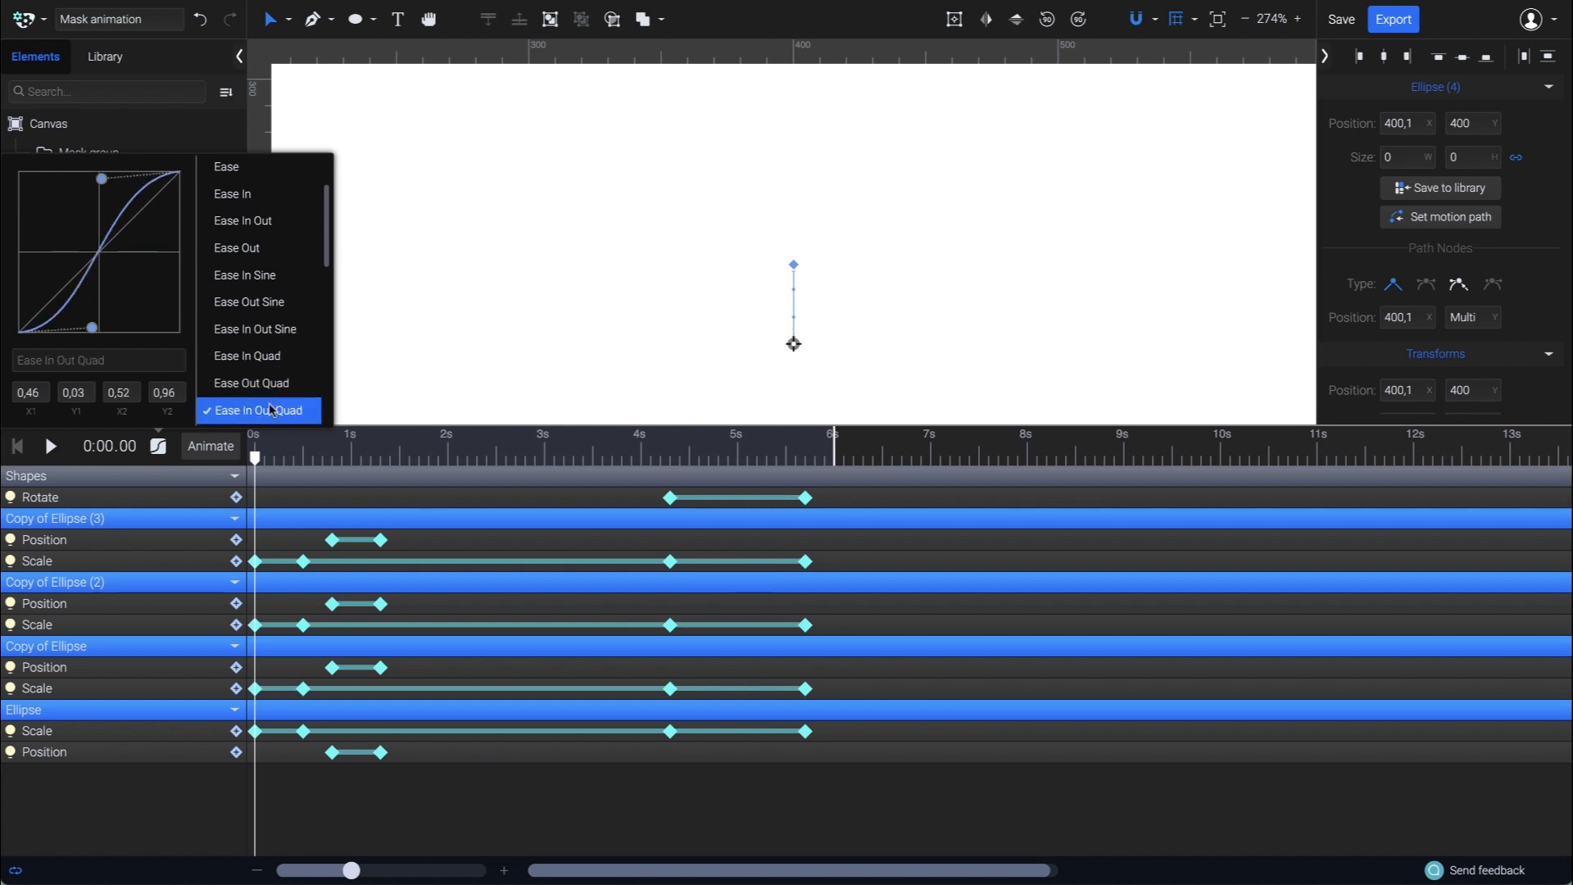
- Change the easing of all selected Rotate, Position and Scale keyframes to Ease In Out Quint
scroll(278, 388, "down", 3)
scroll(287, 389, "down", 2)
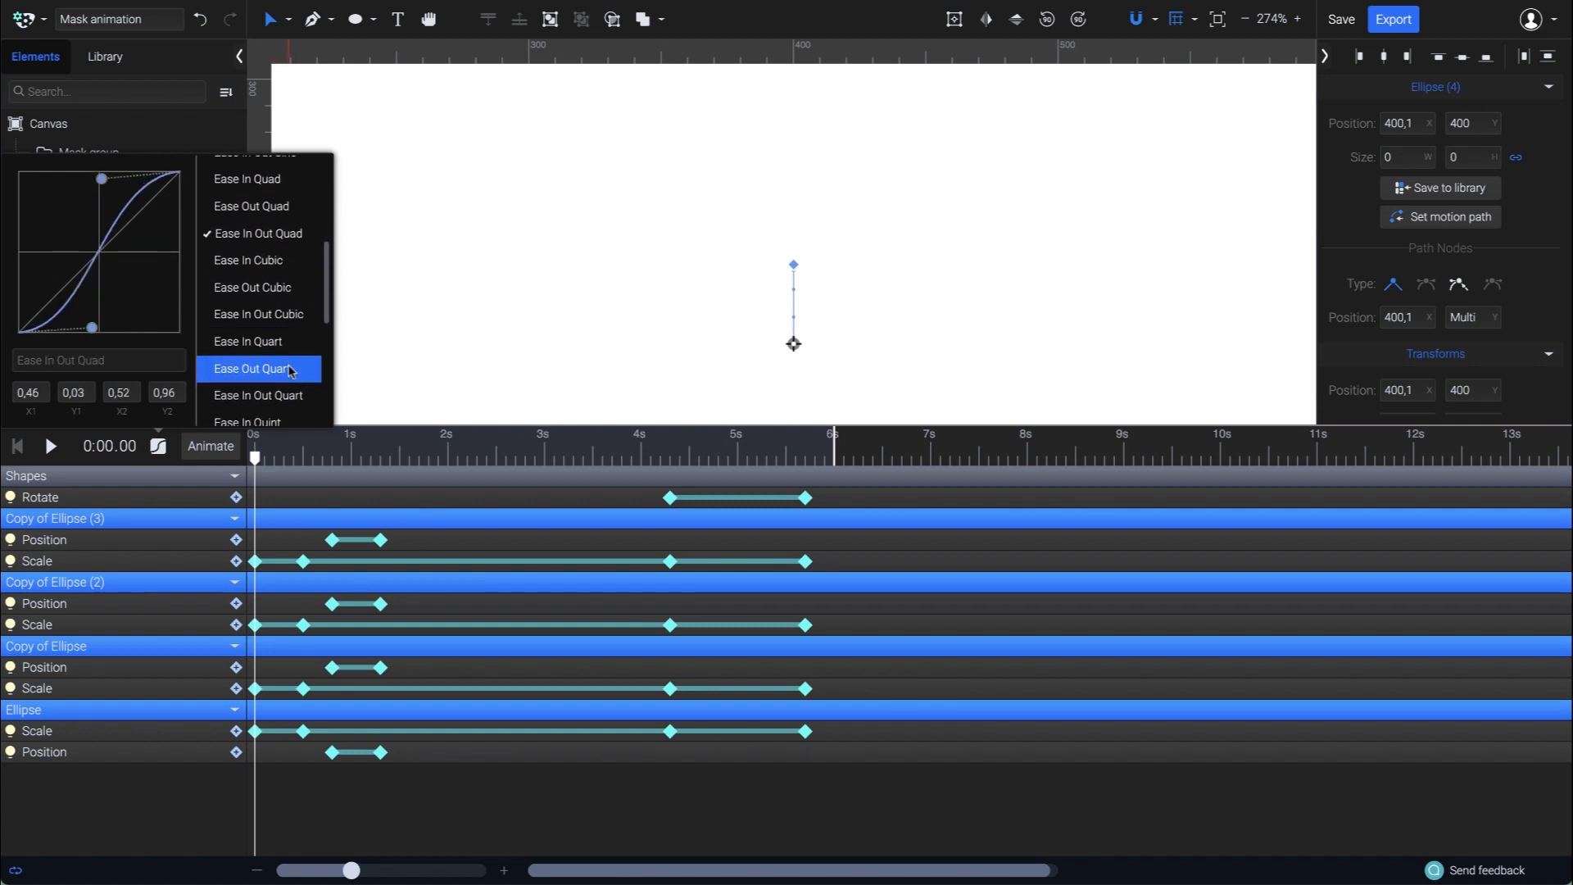
scroll(295, 392, "down", 1)
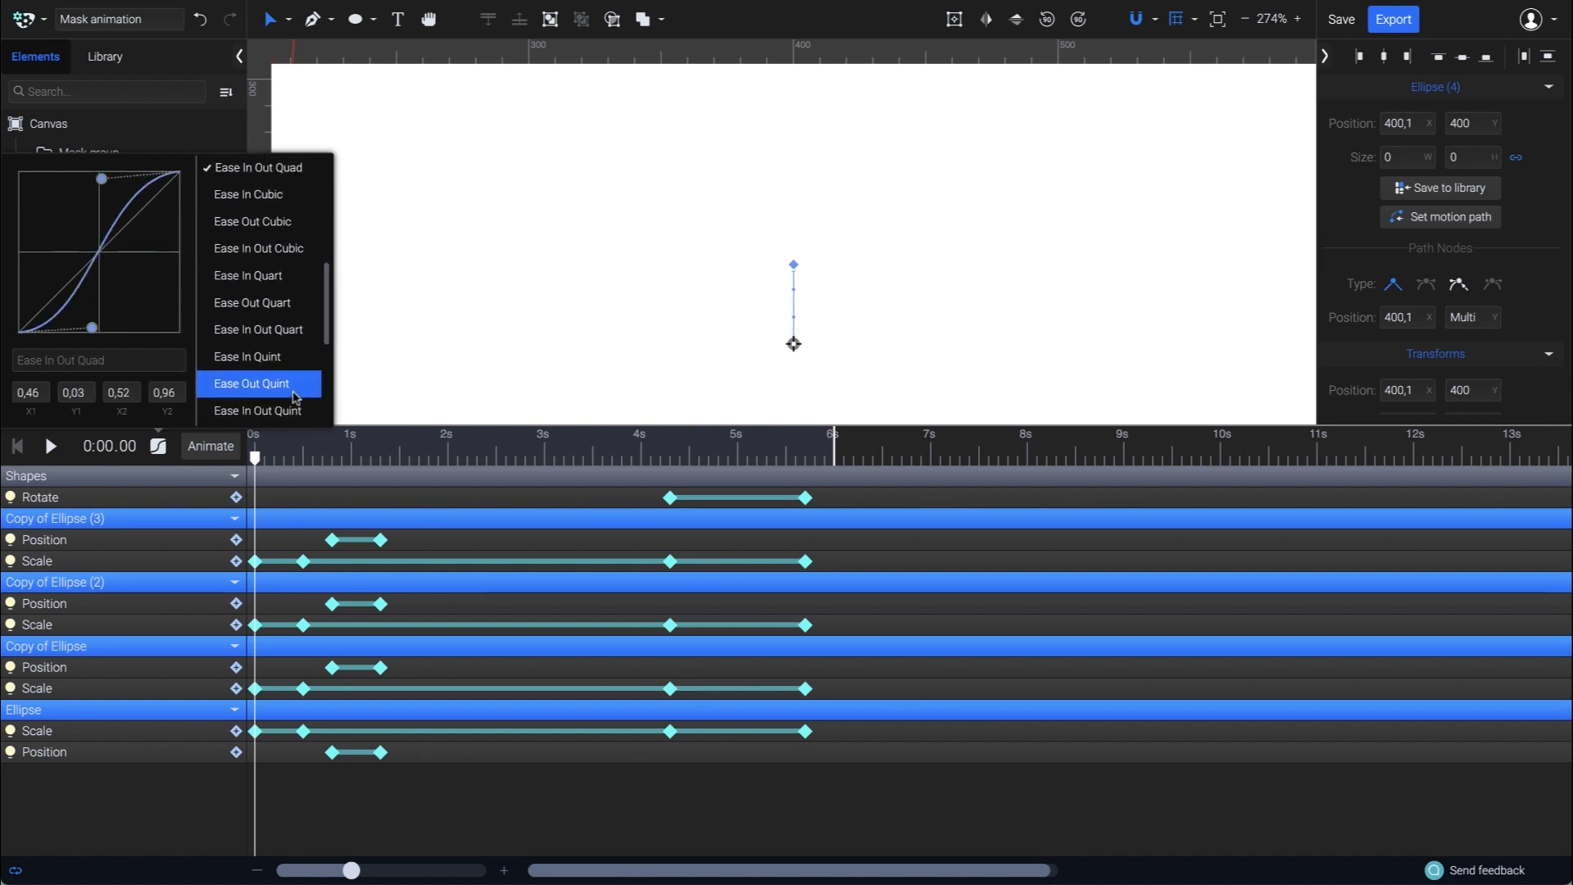
scroll(295, 385, "down", 1)
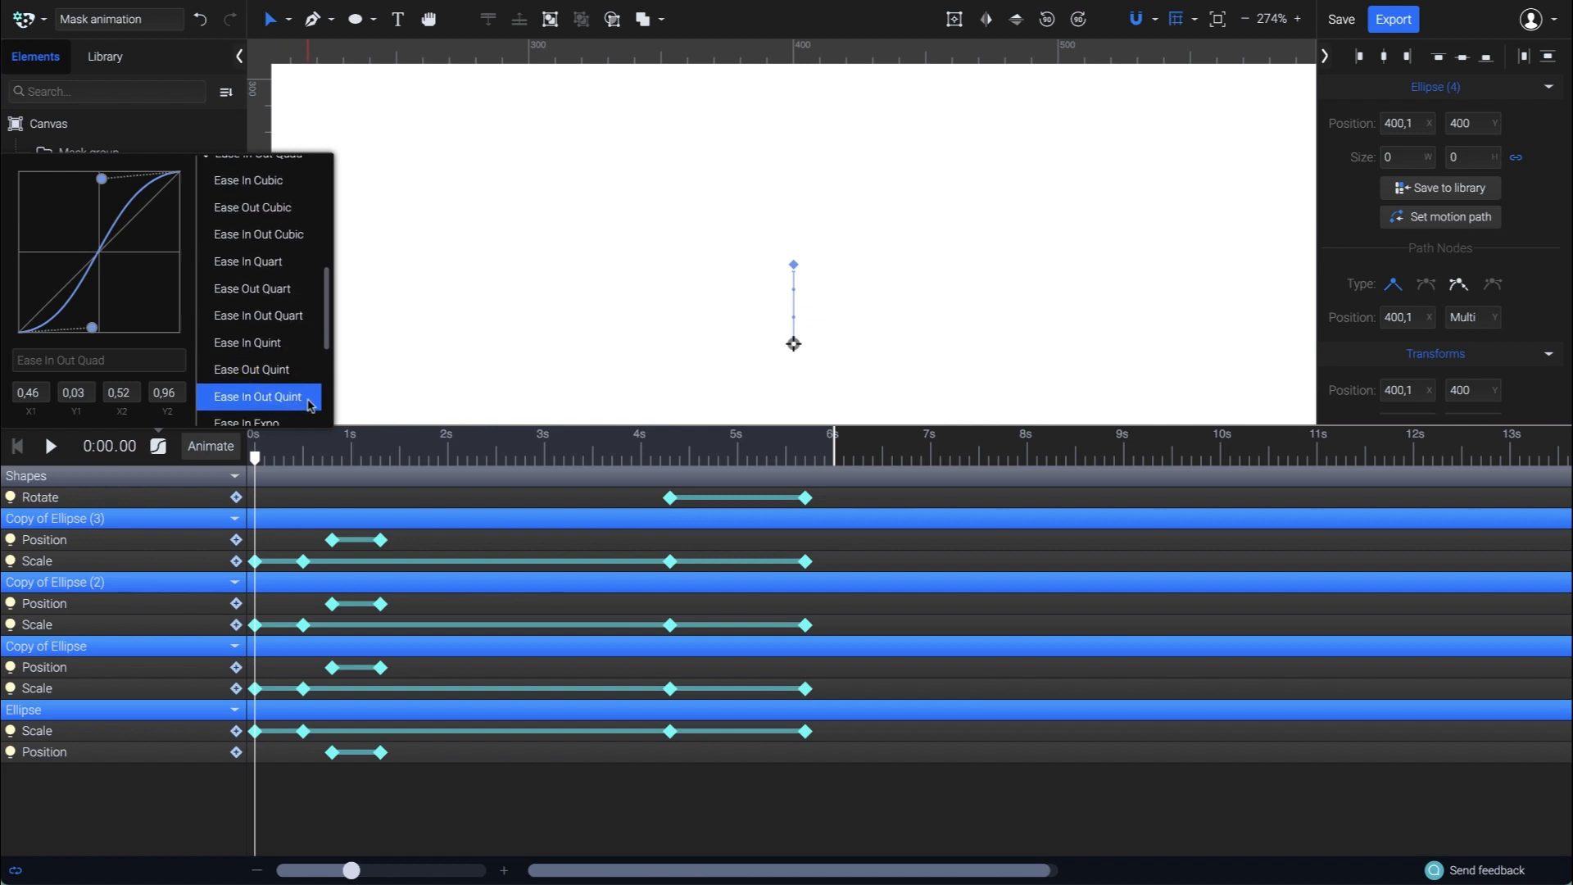
left_click(310, 400)
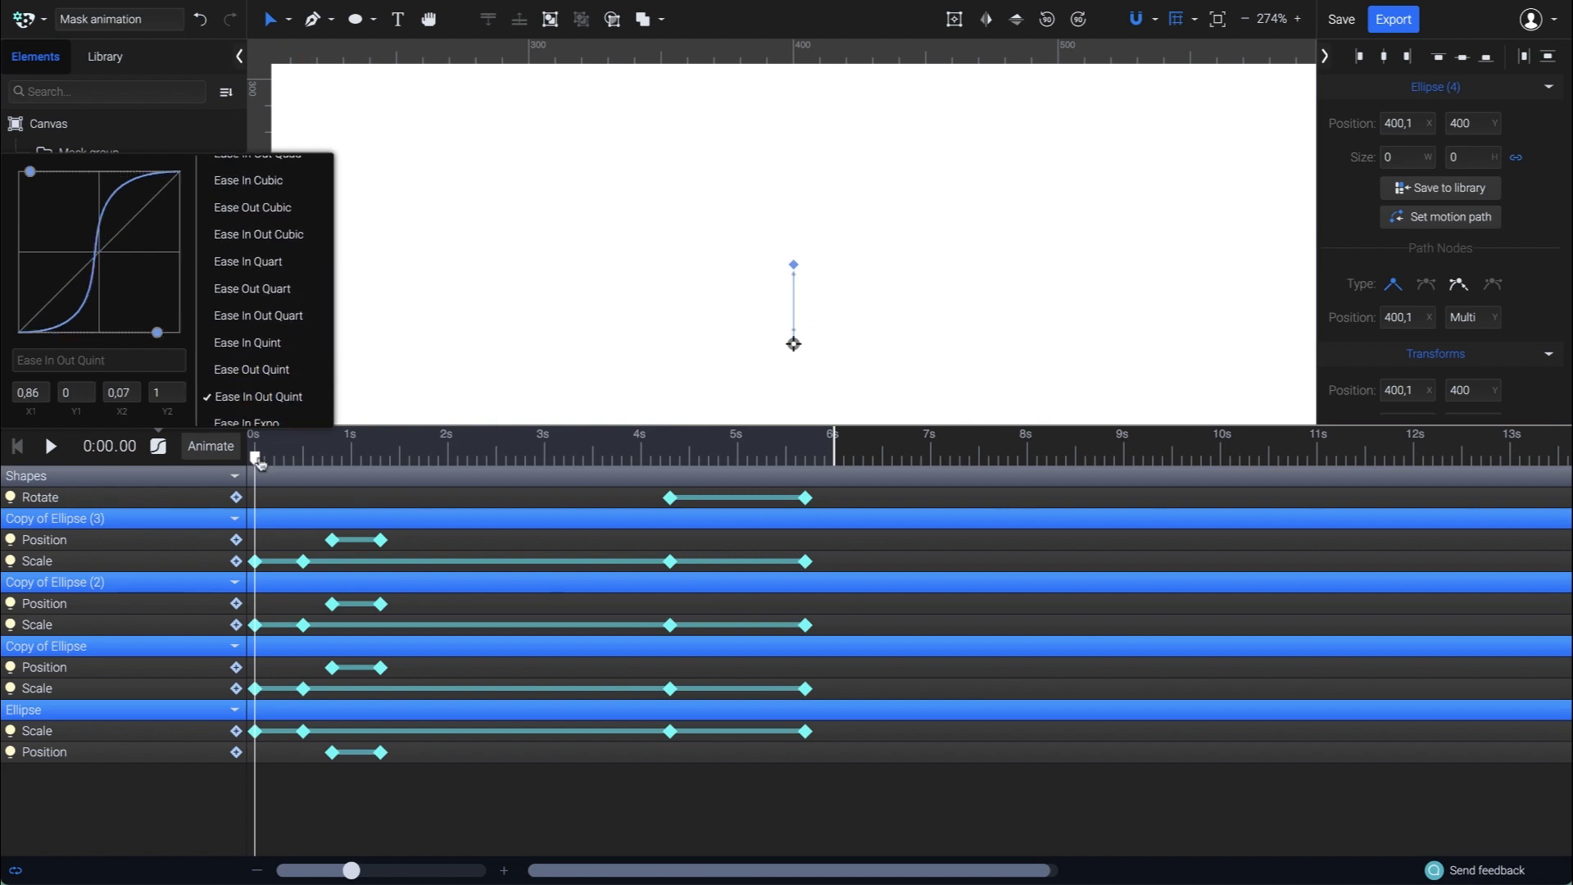
left_click(256, 463)
- Shrink the timeline to enlarge the canvas area, and play the animation from 0 s to preview the eased mask
scroll(601, 320, "down", 3)
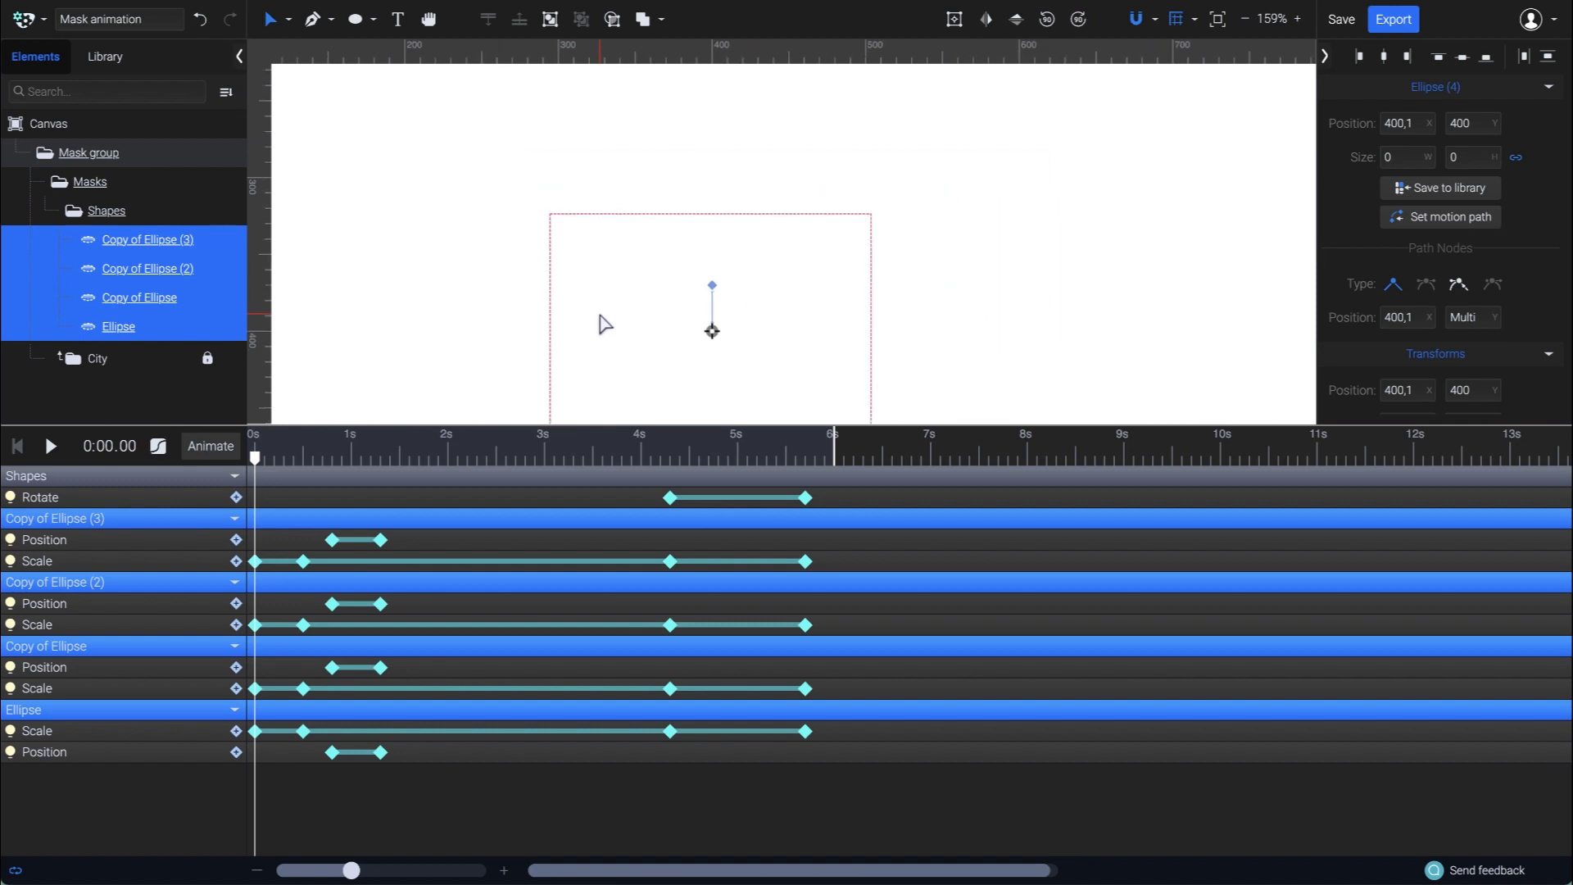
left_click_drag(779, 425, 763, 613)
left_click(1219, 22)
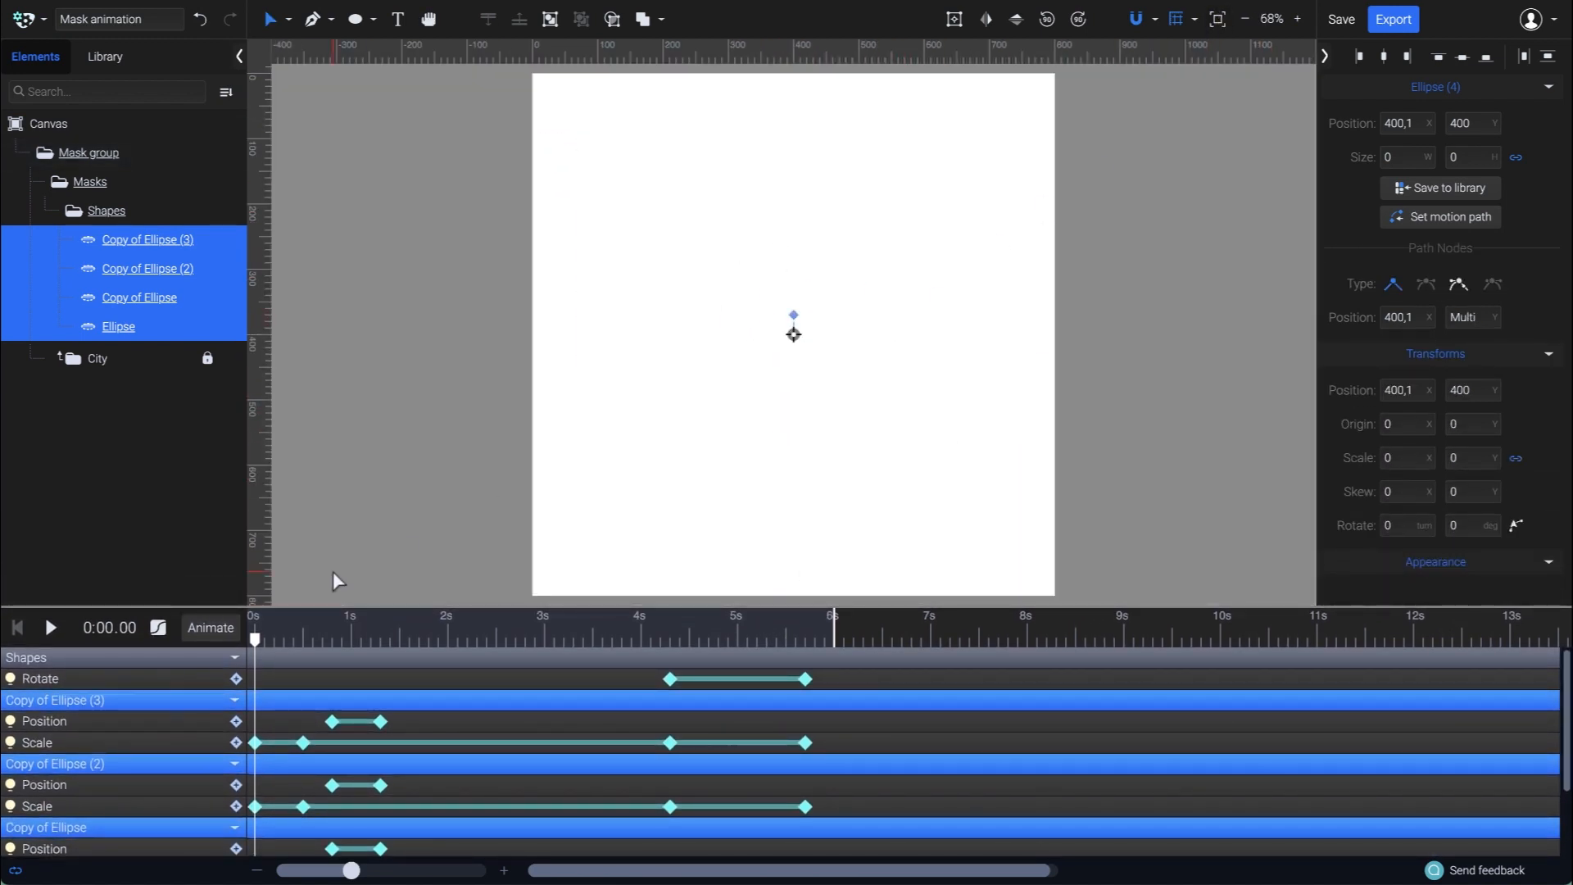
scroll(801, 358, "up", 5)
left_click(51, 628)
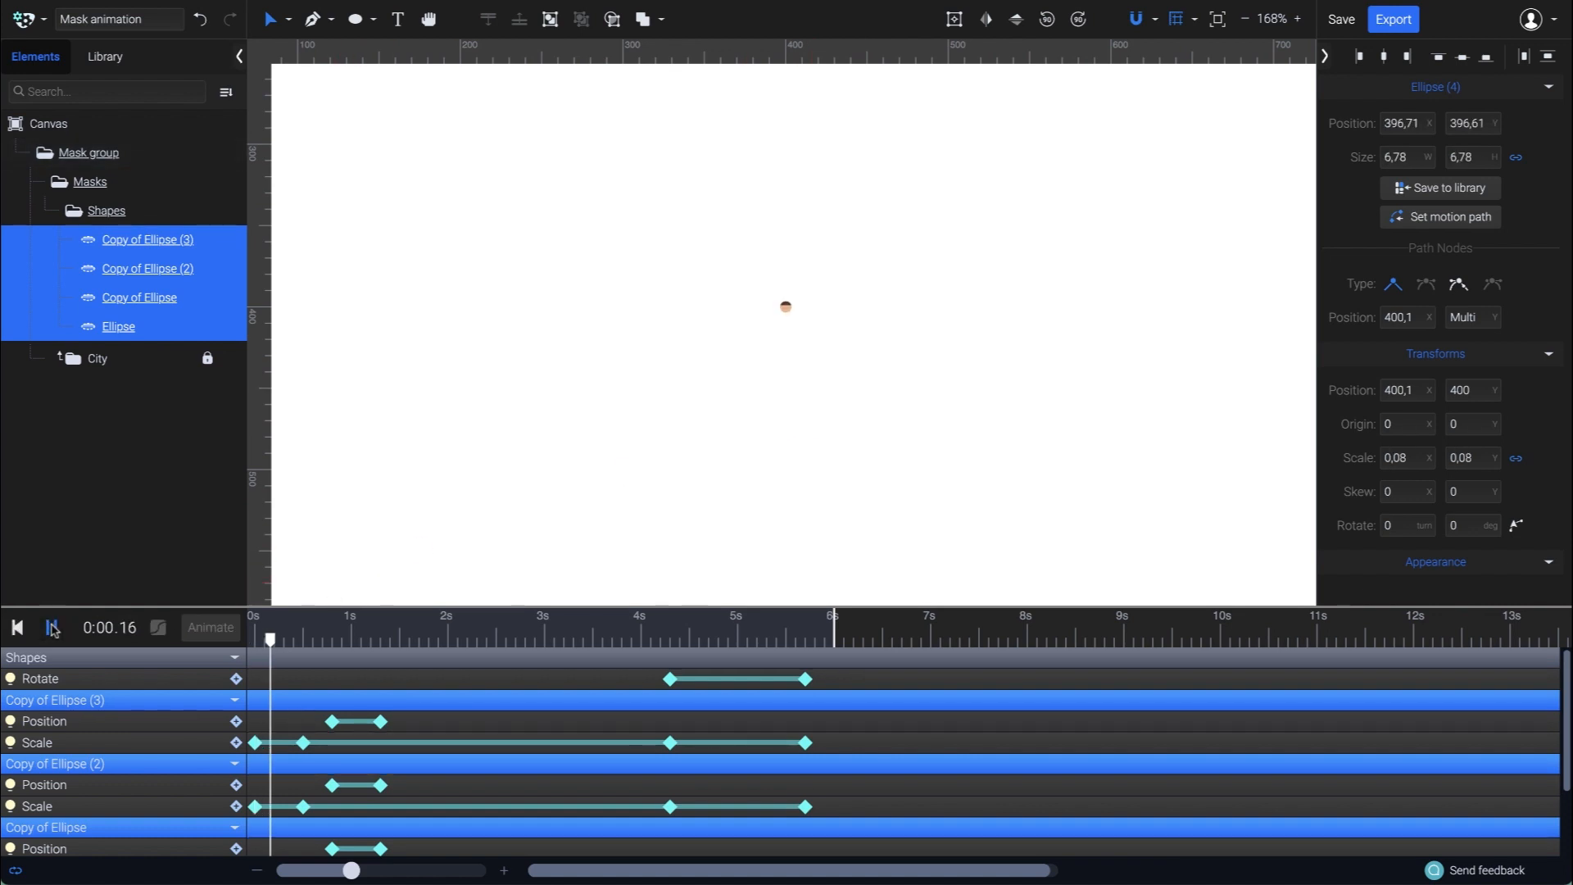